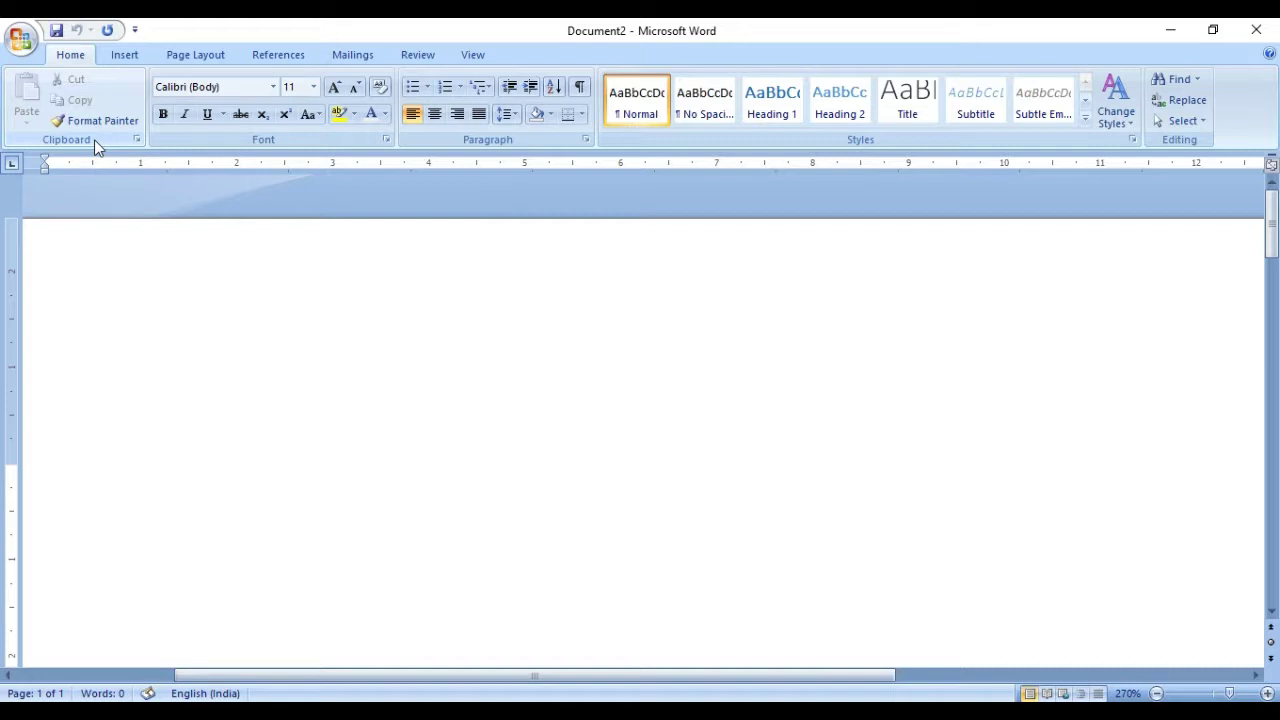
- Write "Mail merge letter type" as the first line of the blank document
{"action": "type", "text": "M"}
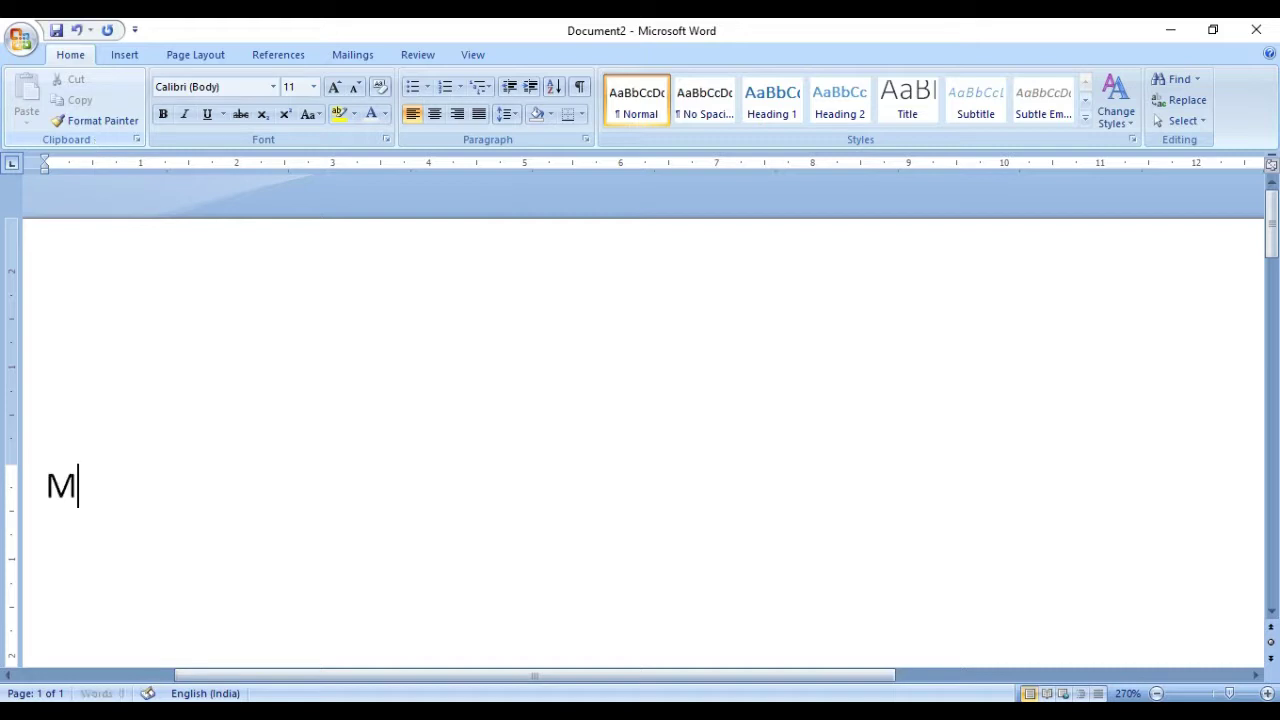
{"action": "type", "text": "ail merge l"}
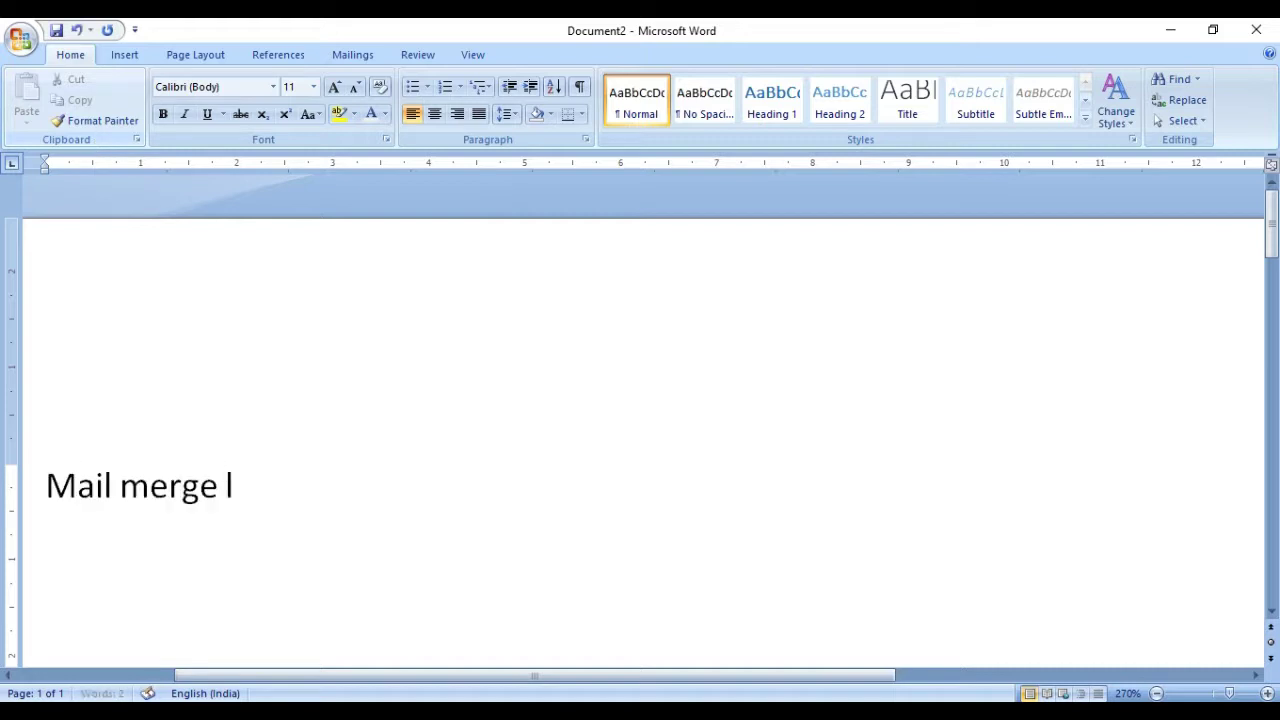
{"action": "type", "text": "etter t;ype"}
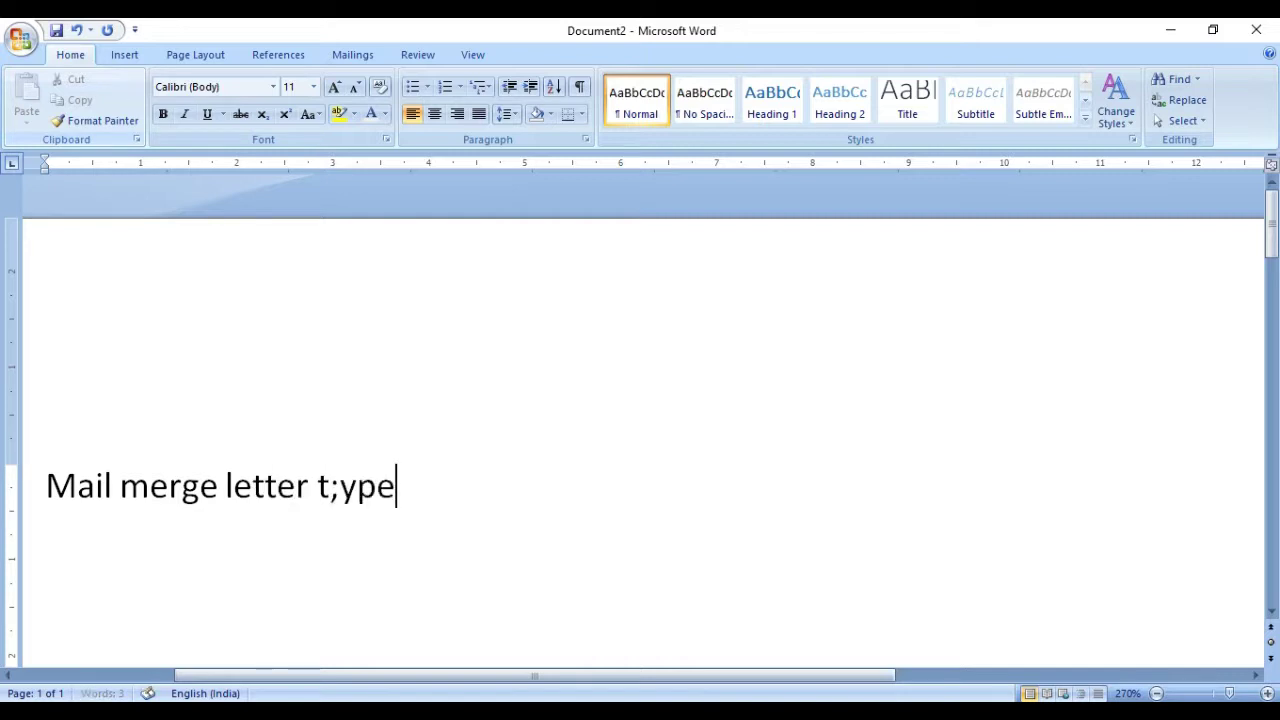
{"action": "key", "text": "BackSpace"}
{"action": "key", "text": "BackSpace"}
{"action": "key", "text": "BackSpace"}
{"action": "key", "text": "BackSpace"}
{"action": "type", "text": "ype"}
{"action": "key", "text": "Return"}
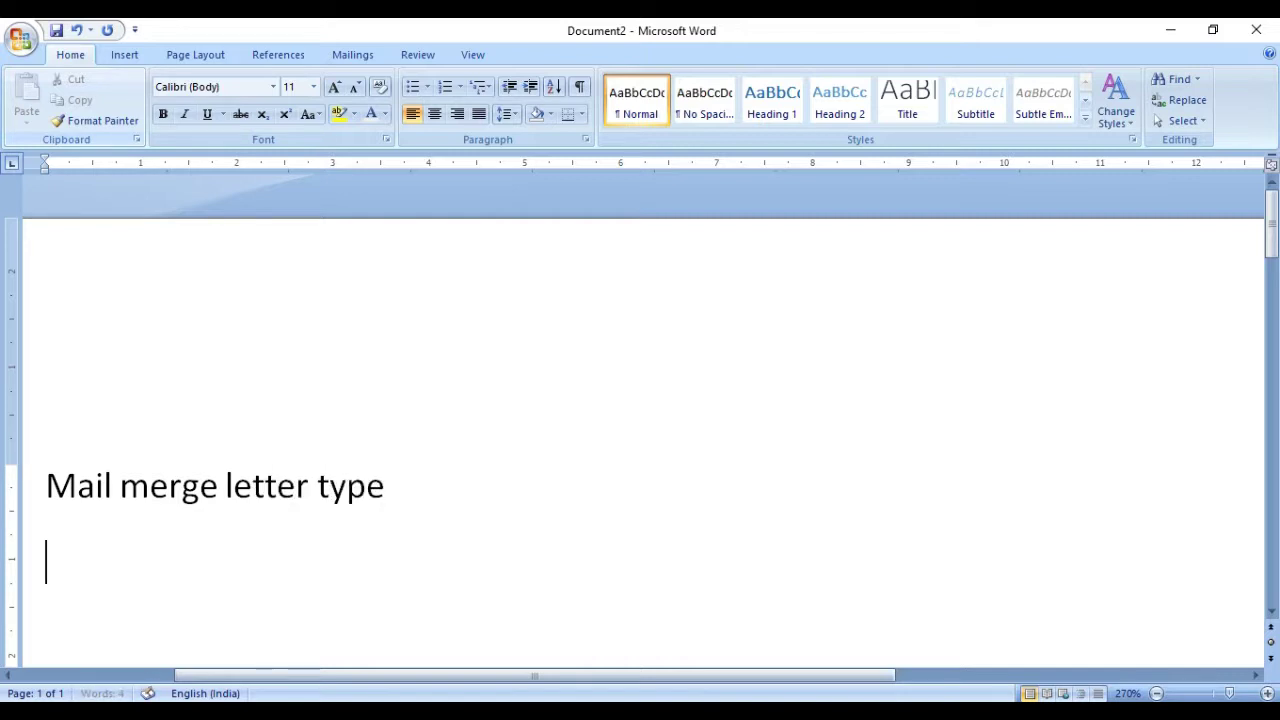
- Add the lines "2. Data ready" and "3.letter & data merge" below the first line
{"action": "type", "text": "2."}
{"action": "type", "text": "Data "}
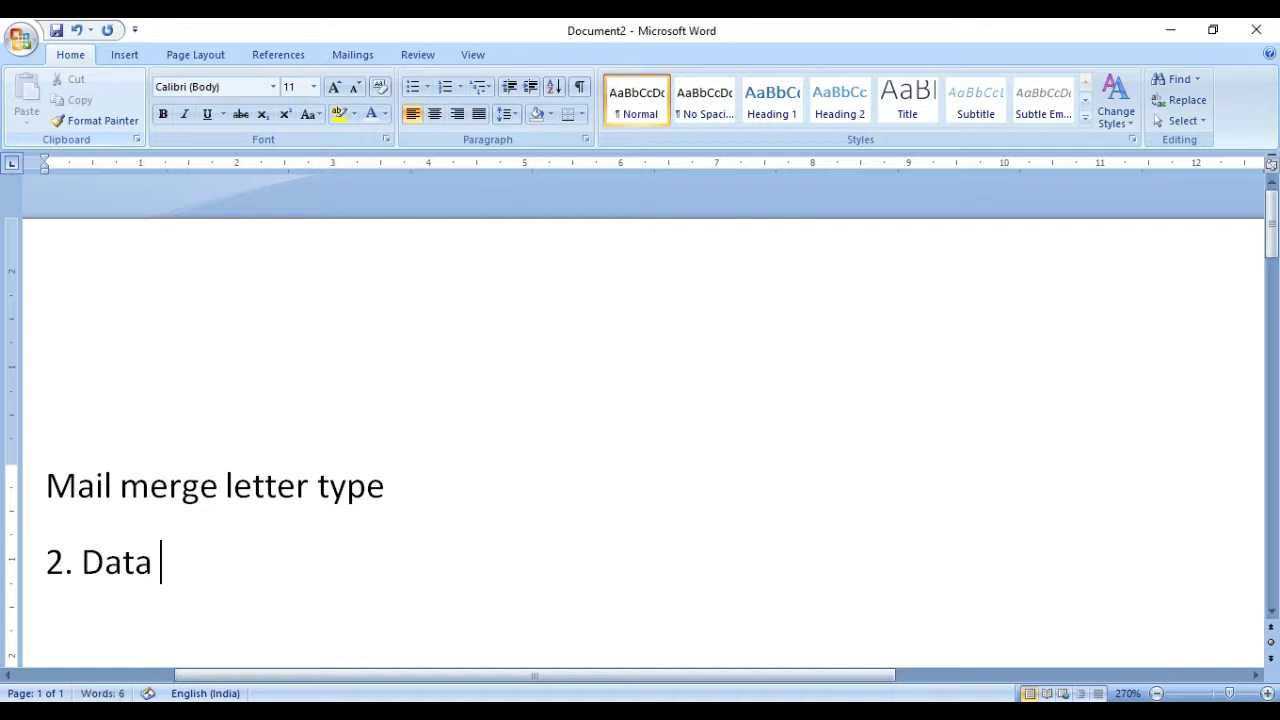
{"action": "type", "text": "ready"}
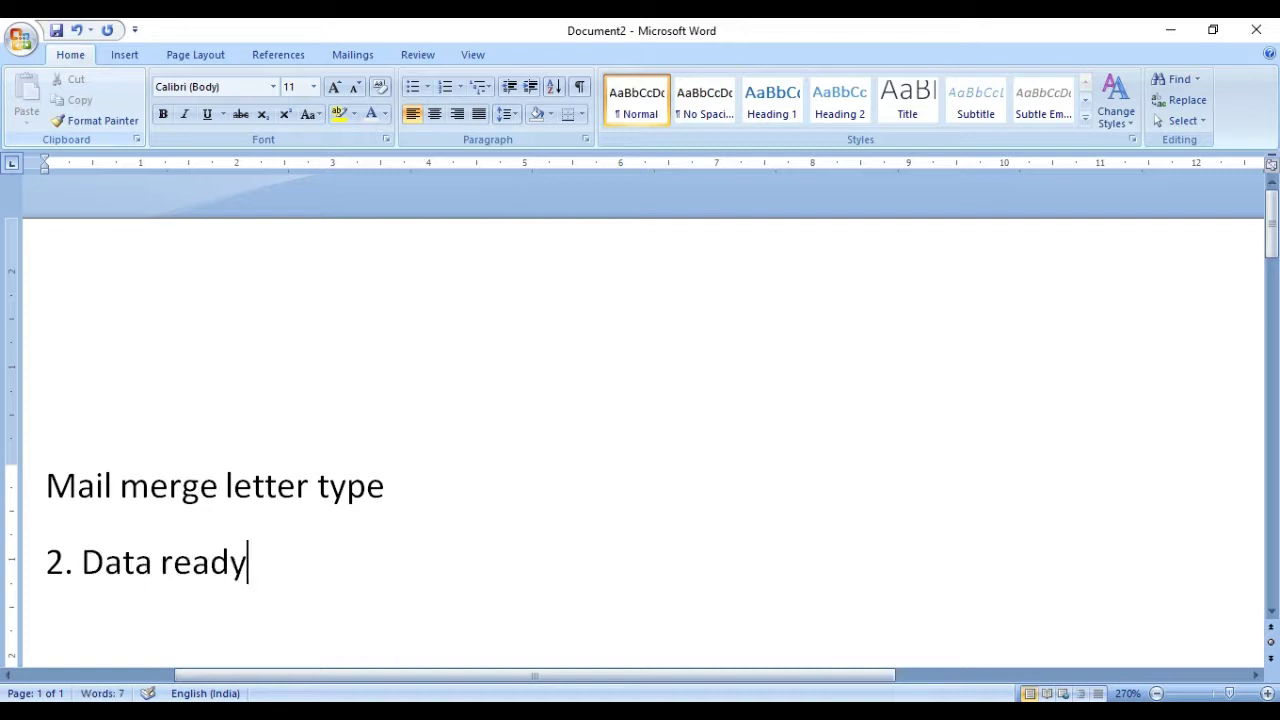
{"action": "key", "text": "Return"}
{"action": "type", "text": "3."}
{"action": "type", "text": "lette"}
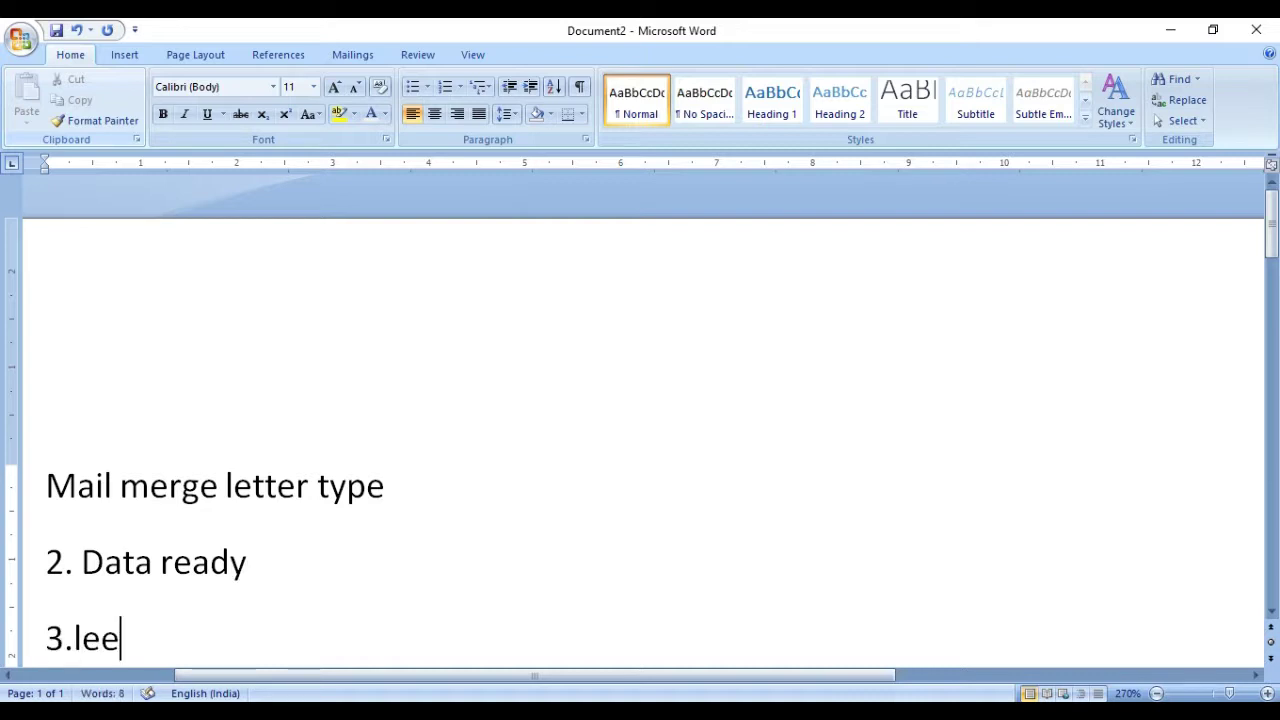
{"action": "key", "text": "BackSpace"}
{"action": "type", "text": "tter & "}
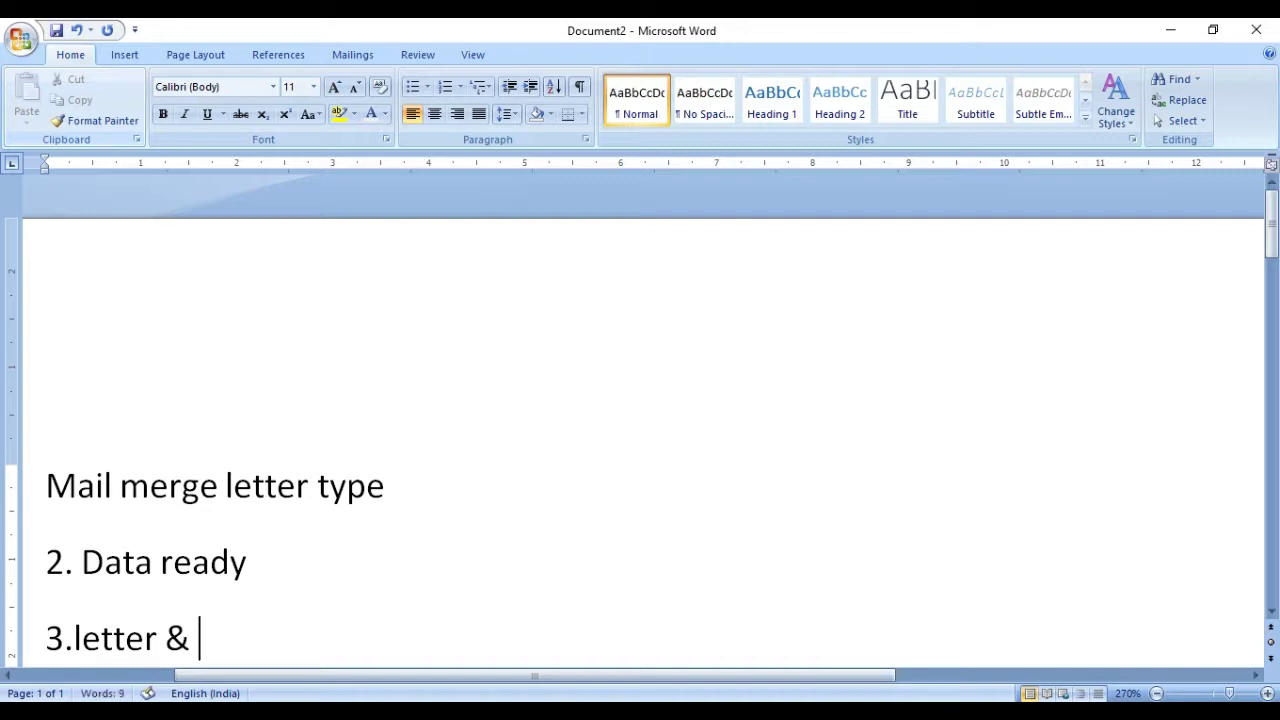
{"action": "type", "text": "data"}
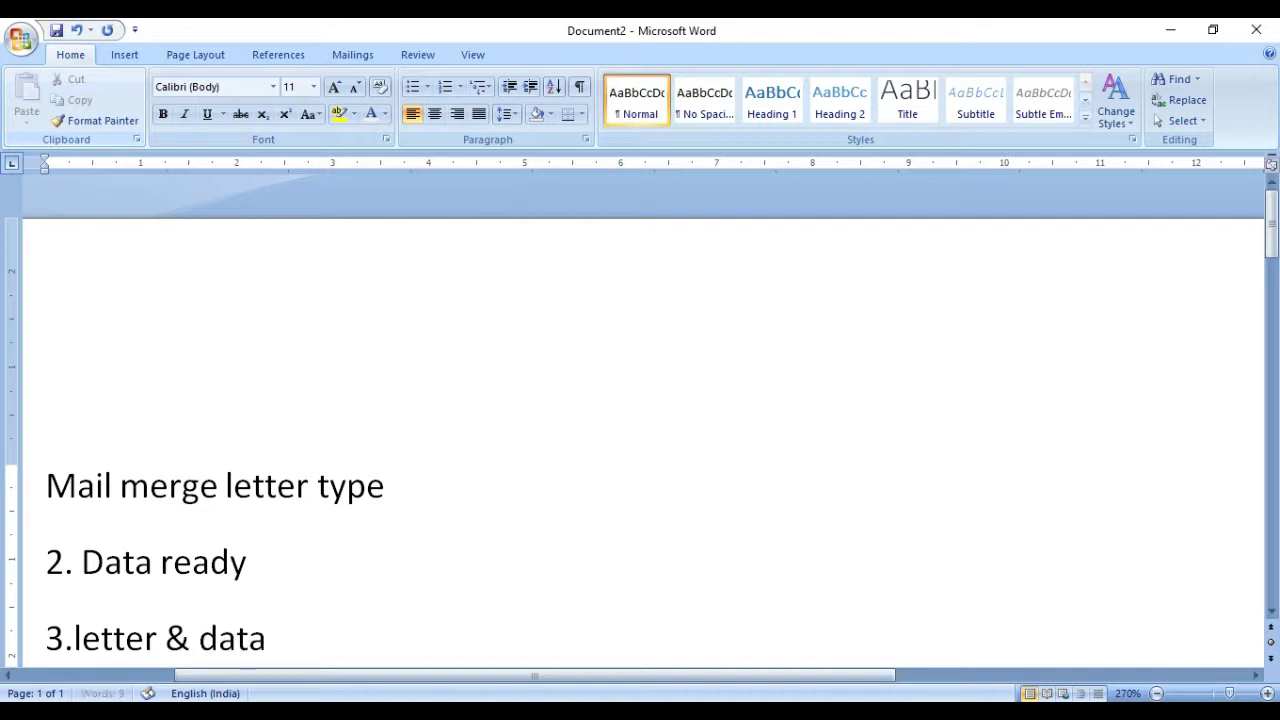
{"action": "type", "text": " merge"}
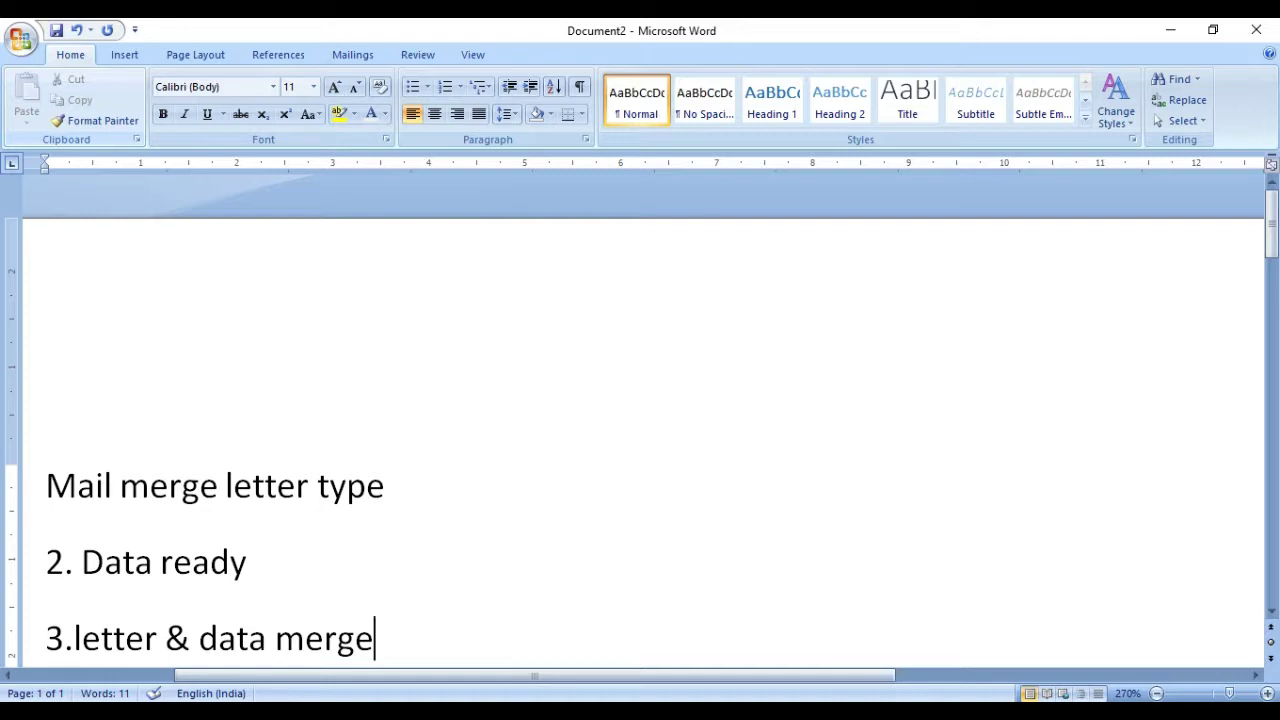
- Delete all the text in the document
{"action": "key", "text": "ctrl+a"}
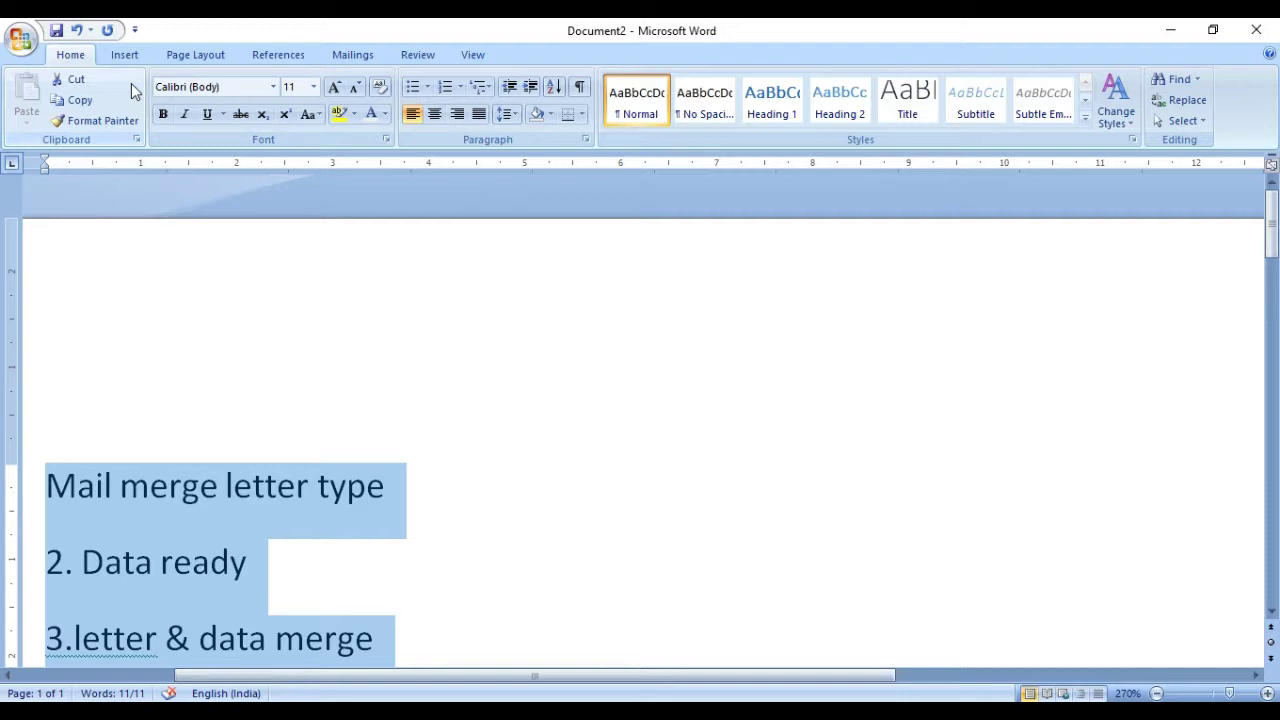
{"action": "key", "text": "Delete"}
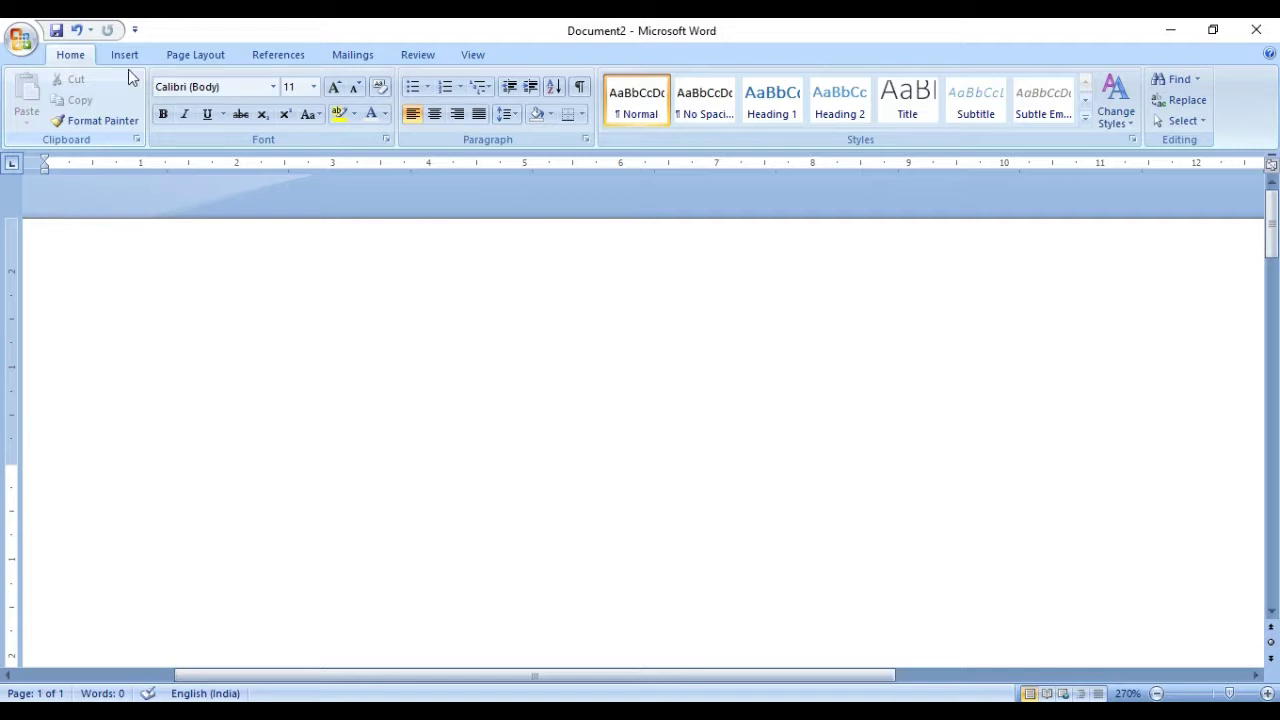
{"action": "left_click", "coordinate": [371, 56]}
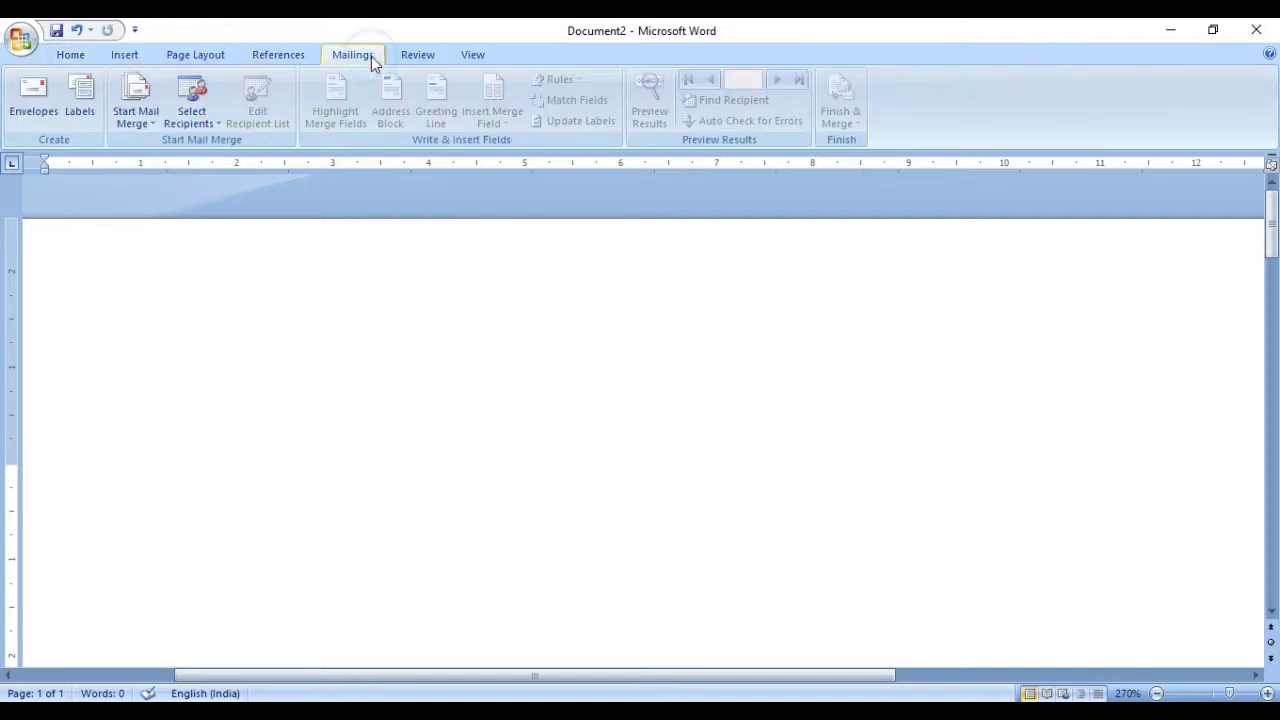
{"action": "left_click", "coordinate": [150, 127]}
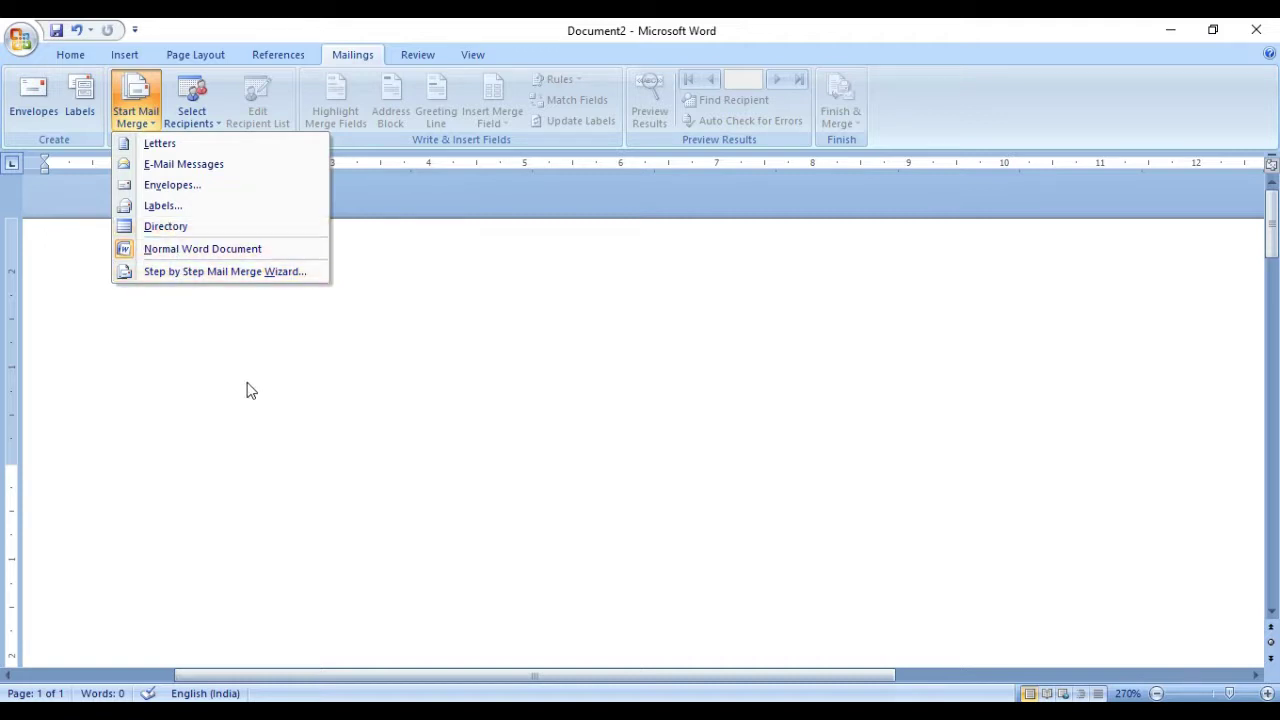
{"action": "left_click", "coordinate": [205, 497]}
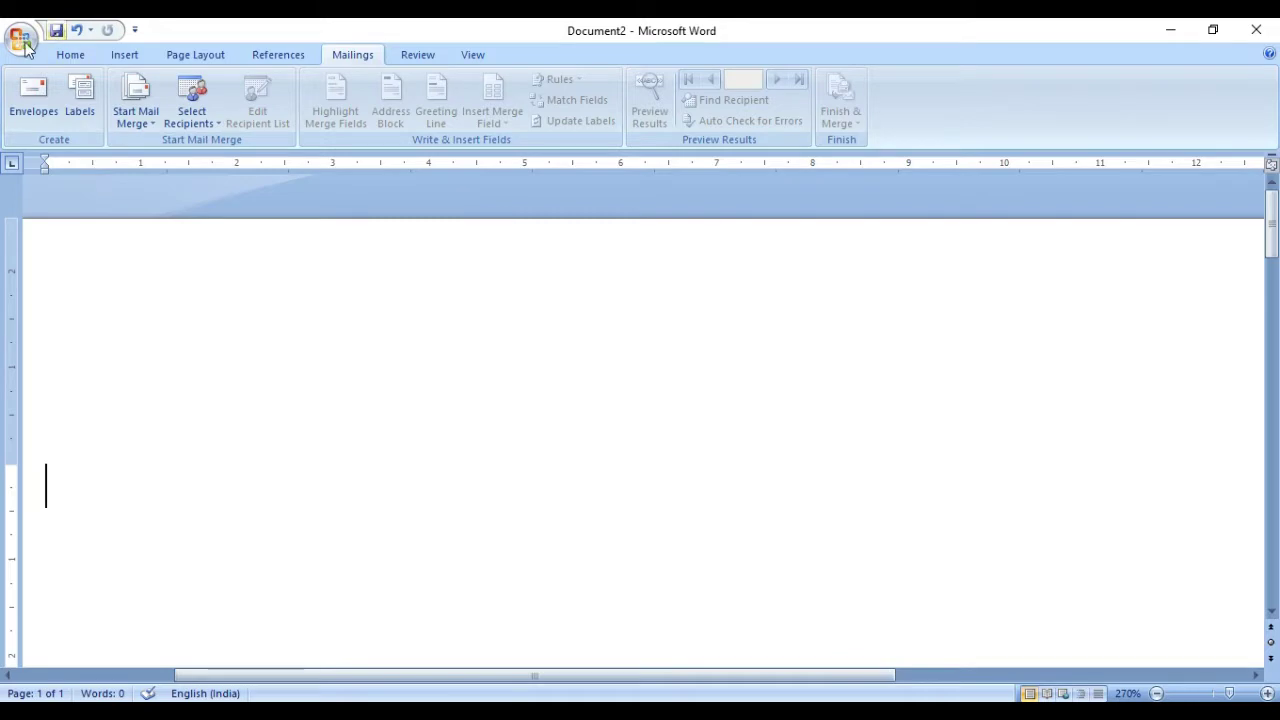
- Create a new blank document
{"action": "left_click", "coordinate": [19, 42]}
{"action": "left_click", "coordinate": [34, 75]}
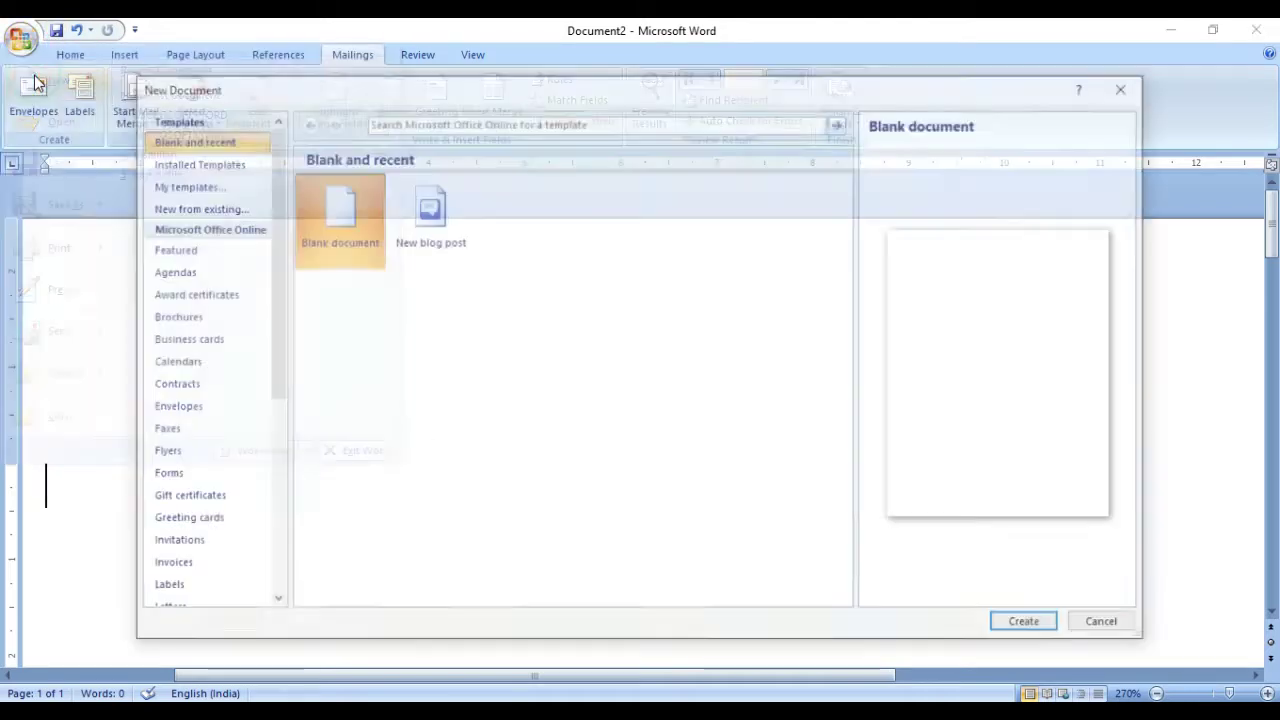
{"action": "left_click", "coordinate": [1029, 626]}
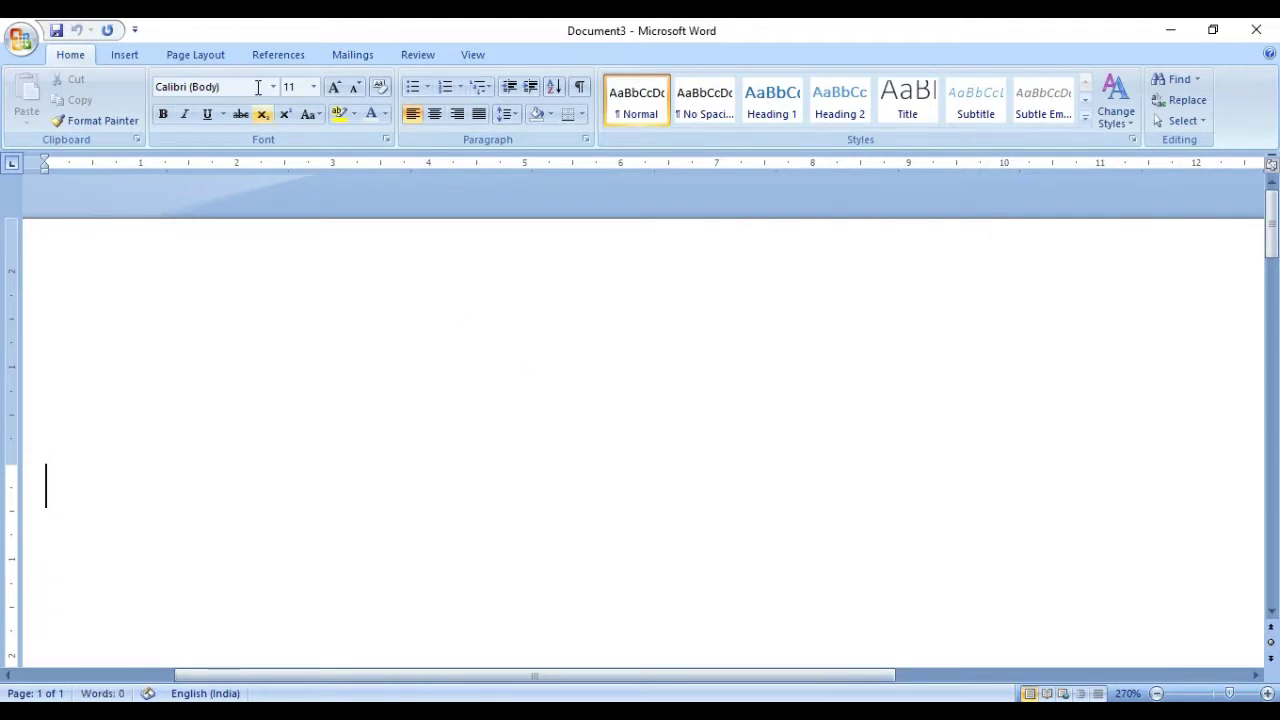
- Start the Step by Step Mail Merge Wizard, keep Letters as the document type and advance to the starting document stage
{"action": "left_click", "coordinate": [366, 56]}
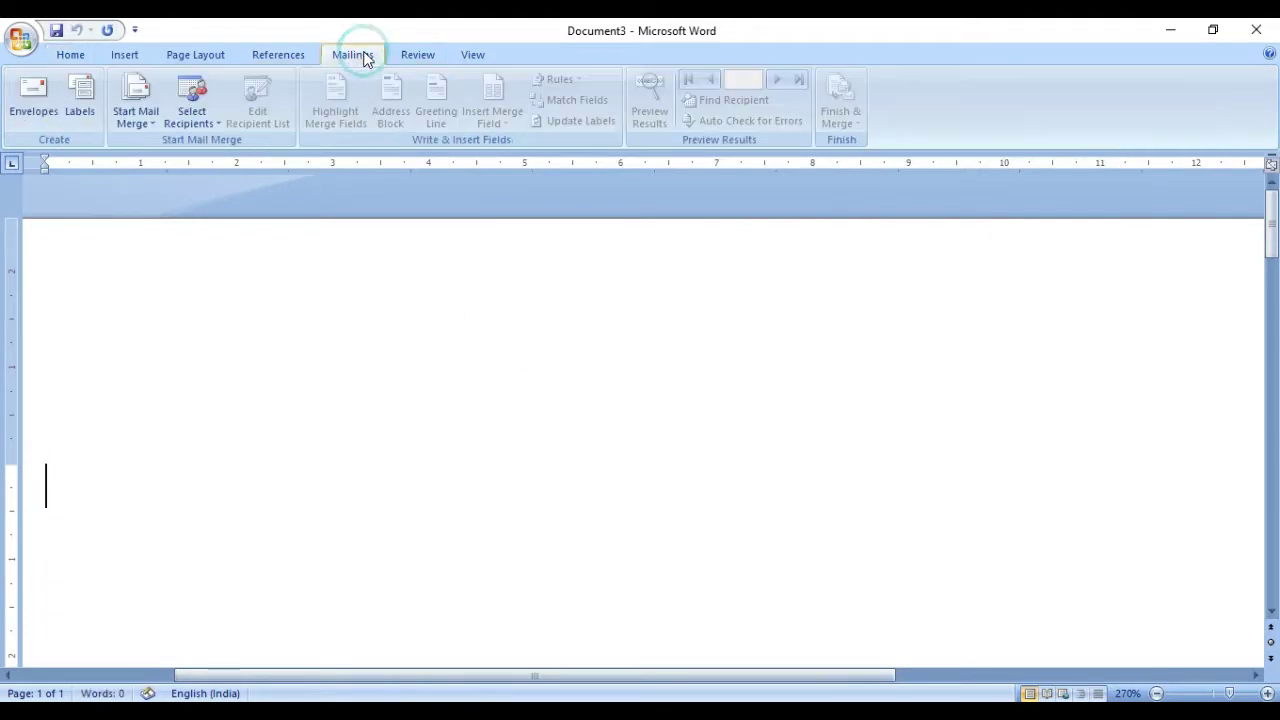
{"action": "left_click", "coordinate": [140, 115]}
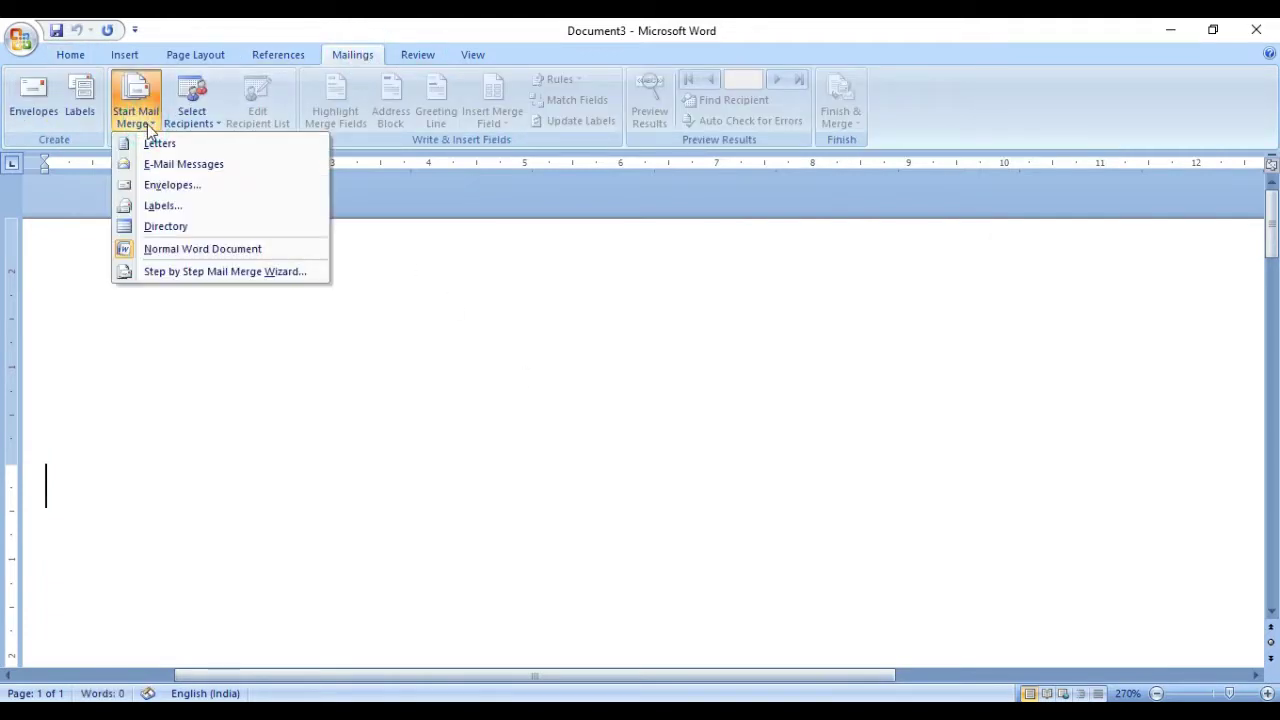
{"action": "left_click", "coordinate": [184, 276]}
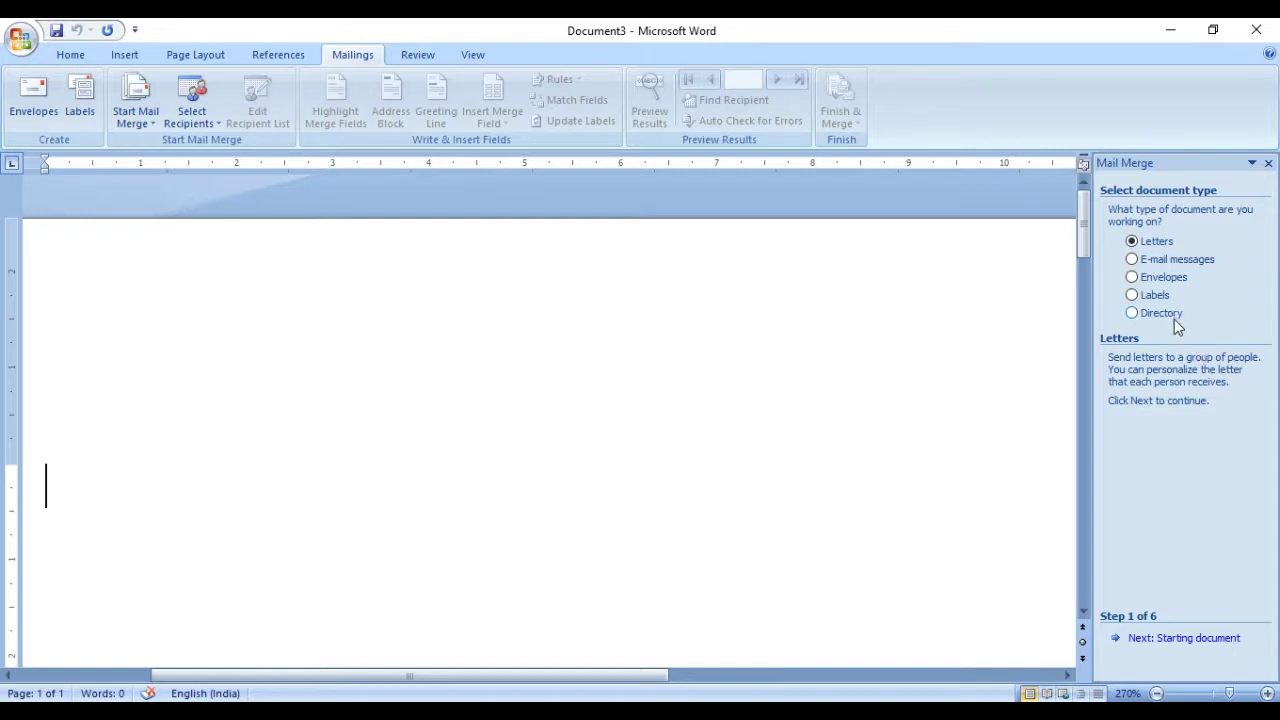
{"action": "left_click", "coordinate": [1173, 318]}
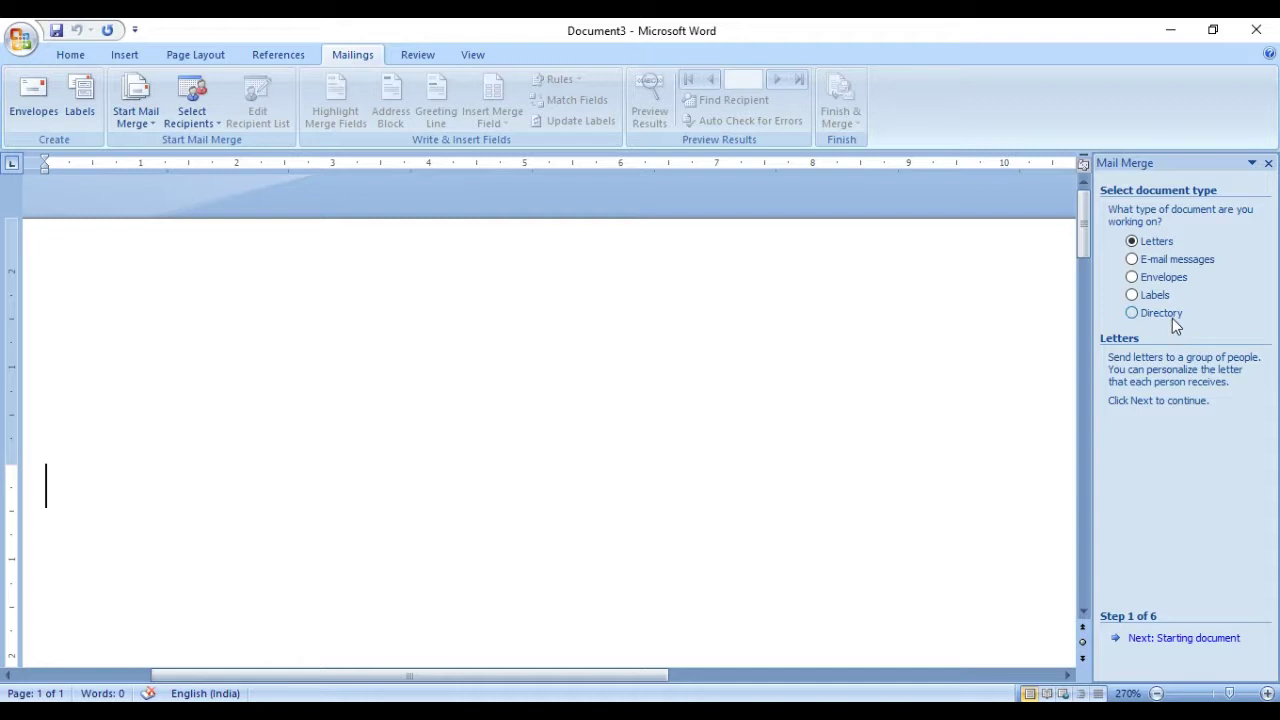
{"action": "left_click", "coordinate": [1148, 243]}
{"action": "left_click", "coordinate": [1190, 639]}
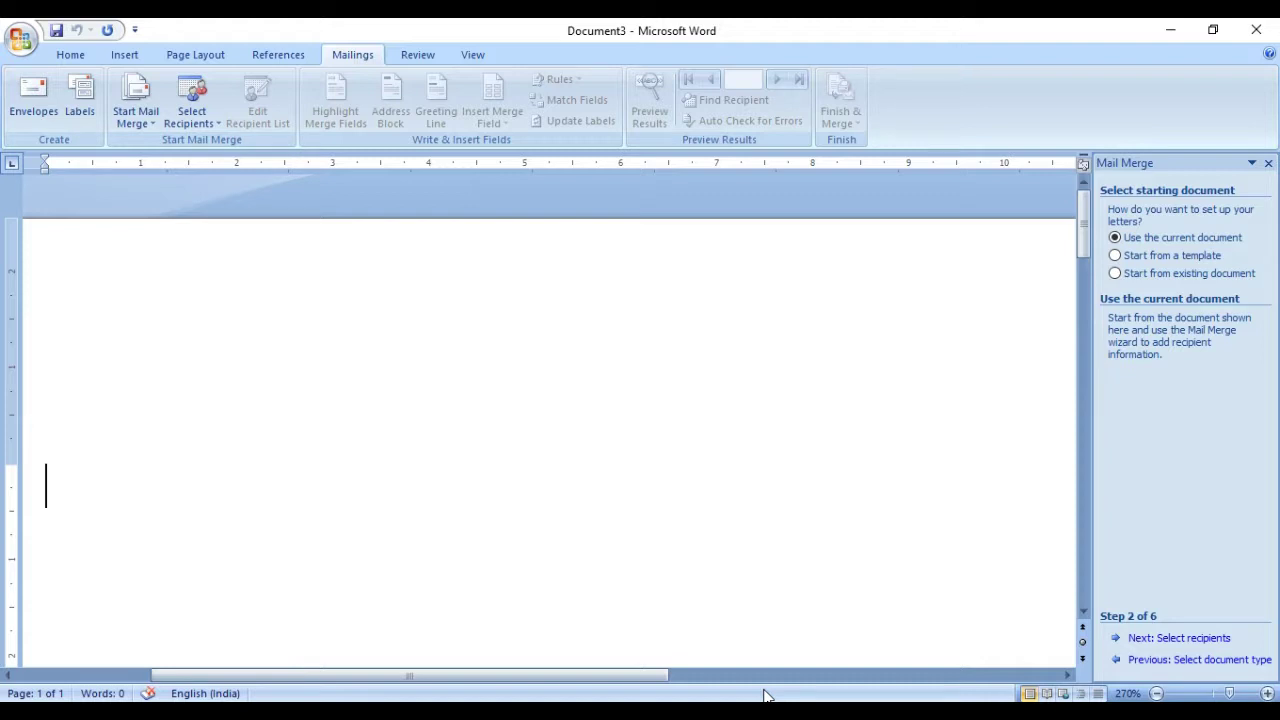
- Write the letterhead lines "XYZ Super Market" and "Tirunelveli" at the start of the document
{"action": "type", "text": "XYZ"}
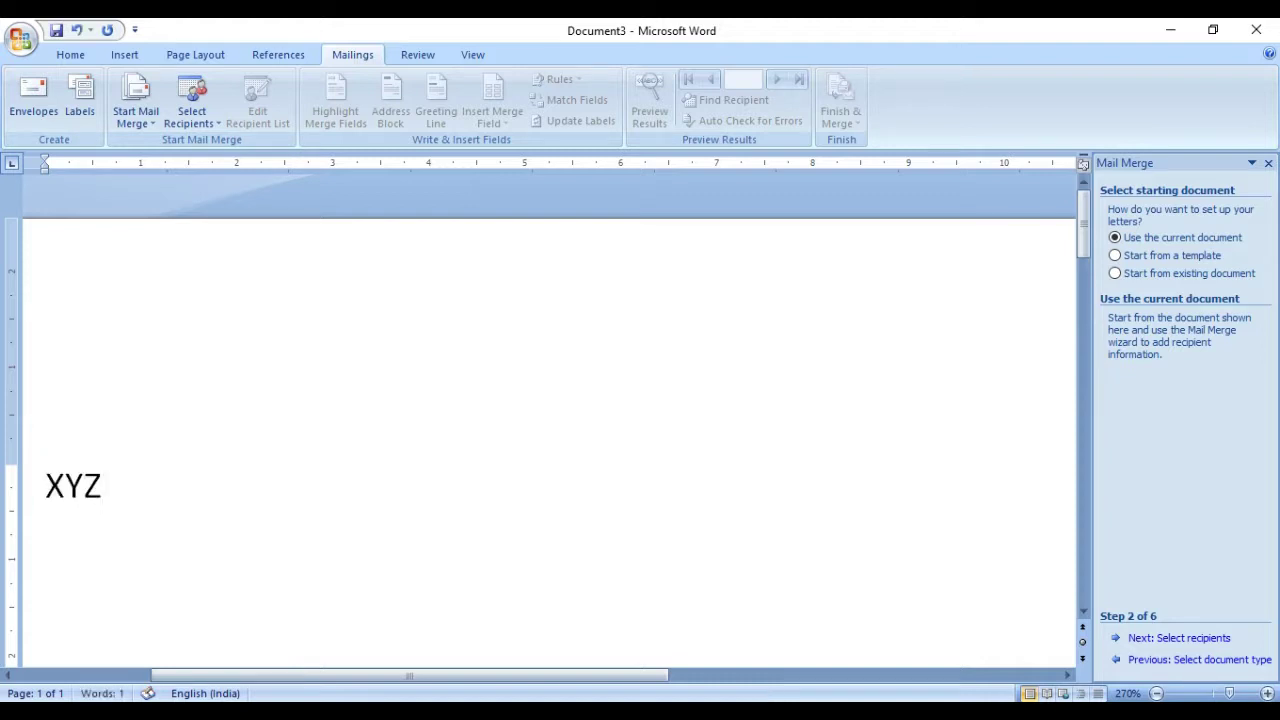
{"action": "type", "text": " Super Market"}
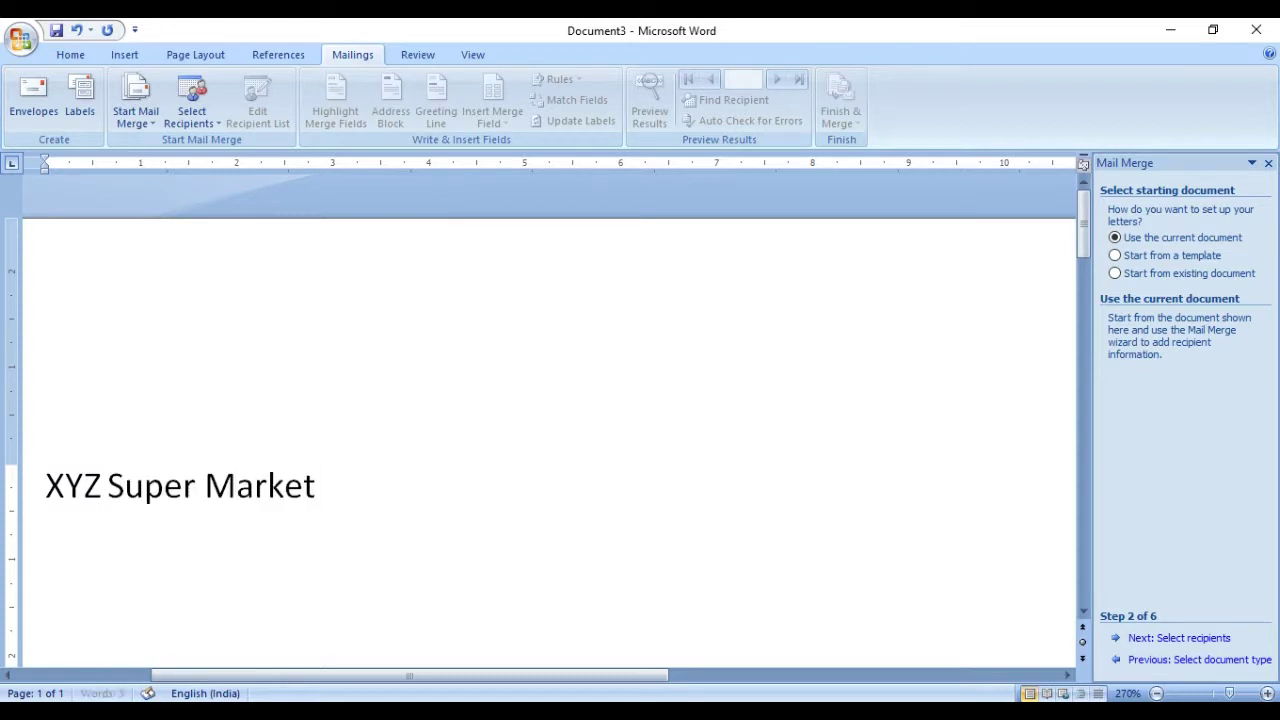
{"action": "key", "text": "Return"}
{"action": "type", "text": "Tirunelveli"}
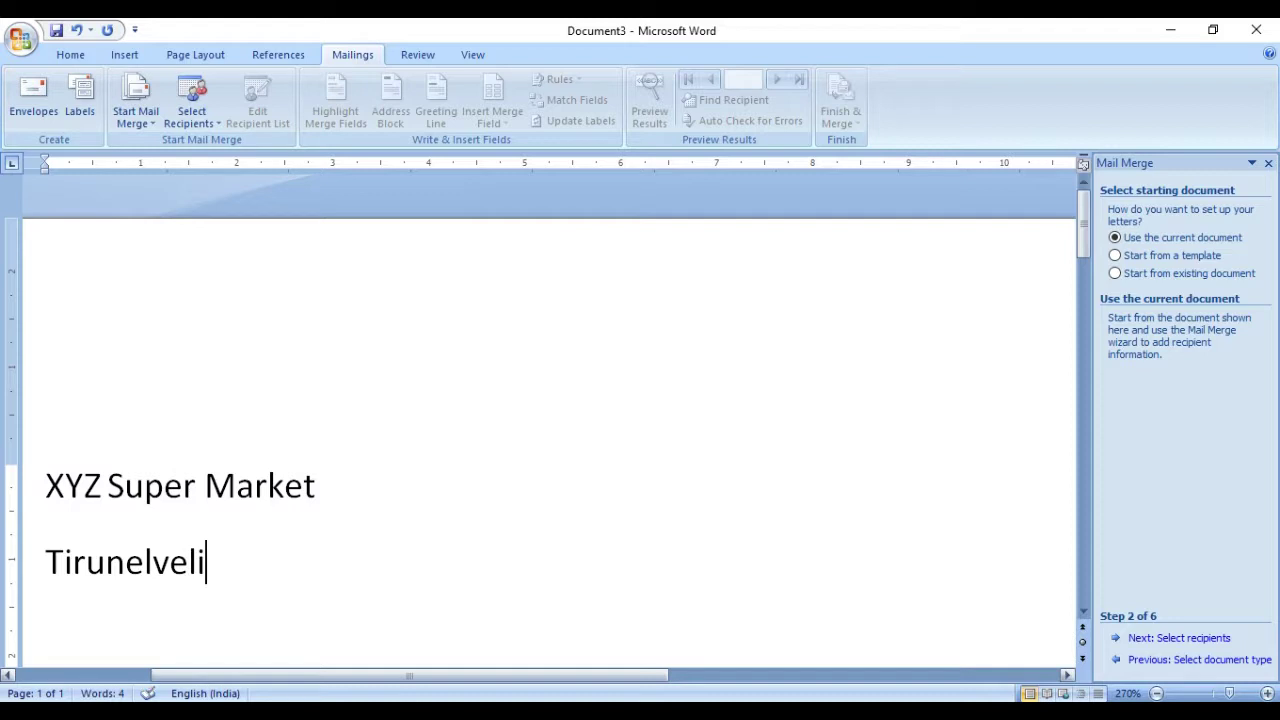
{"action": "key", "text": "Return"}
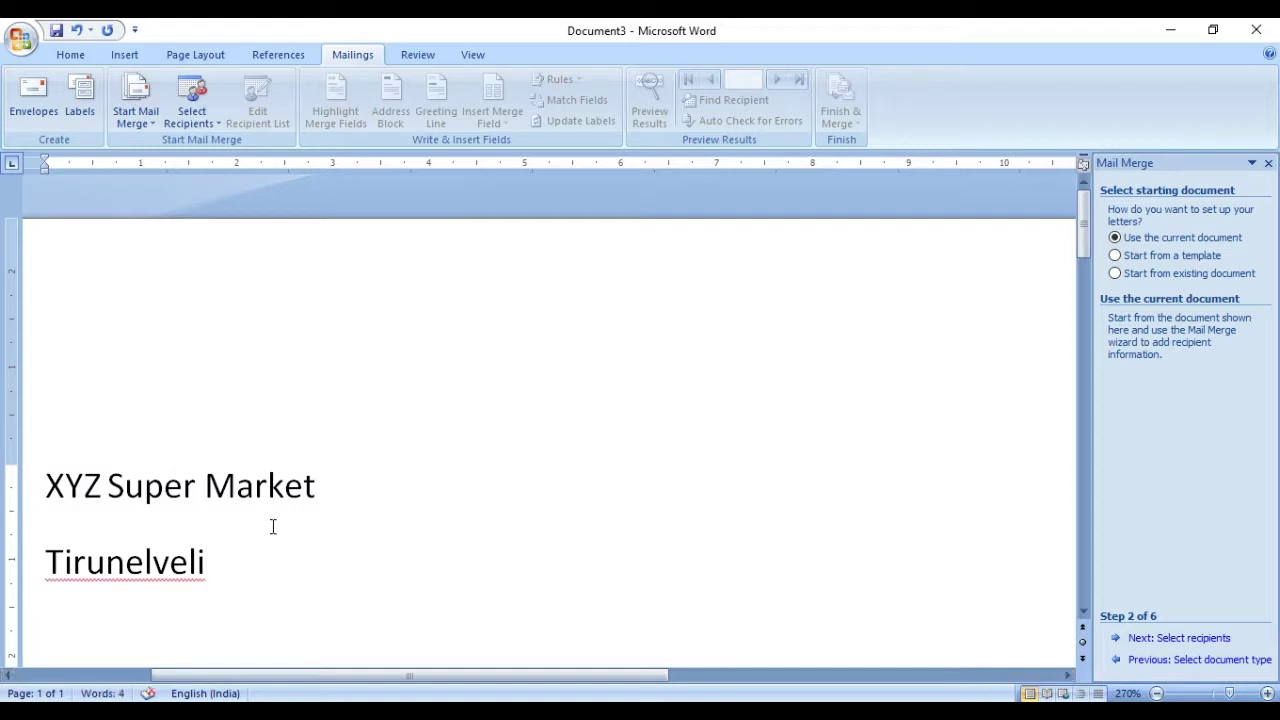
- Center the "XYZ Super Market" line
{"action": "left_click", "coordinate": [46, 484]}
{"action": "left_click", "coordinate": [346, 477], "text": "shift"}
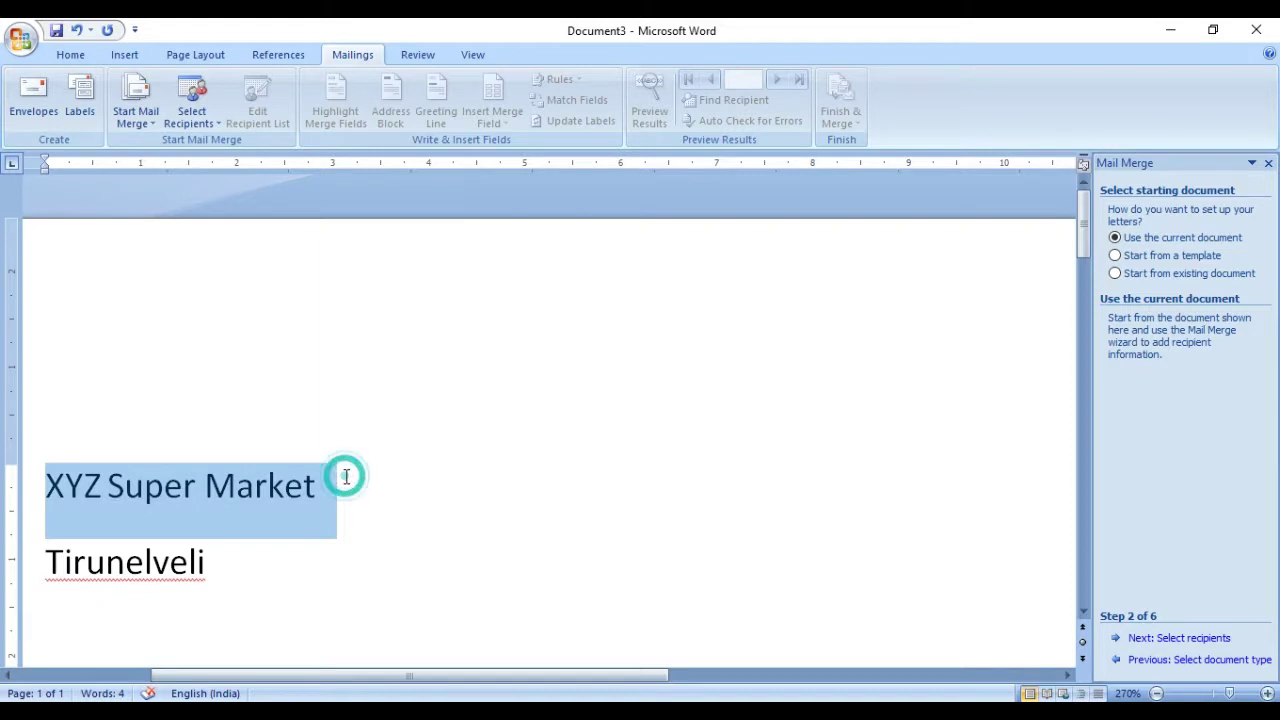
{"action": "left_click", "coordinate": [72, 57]}
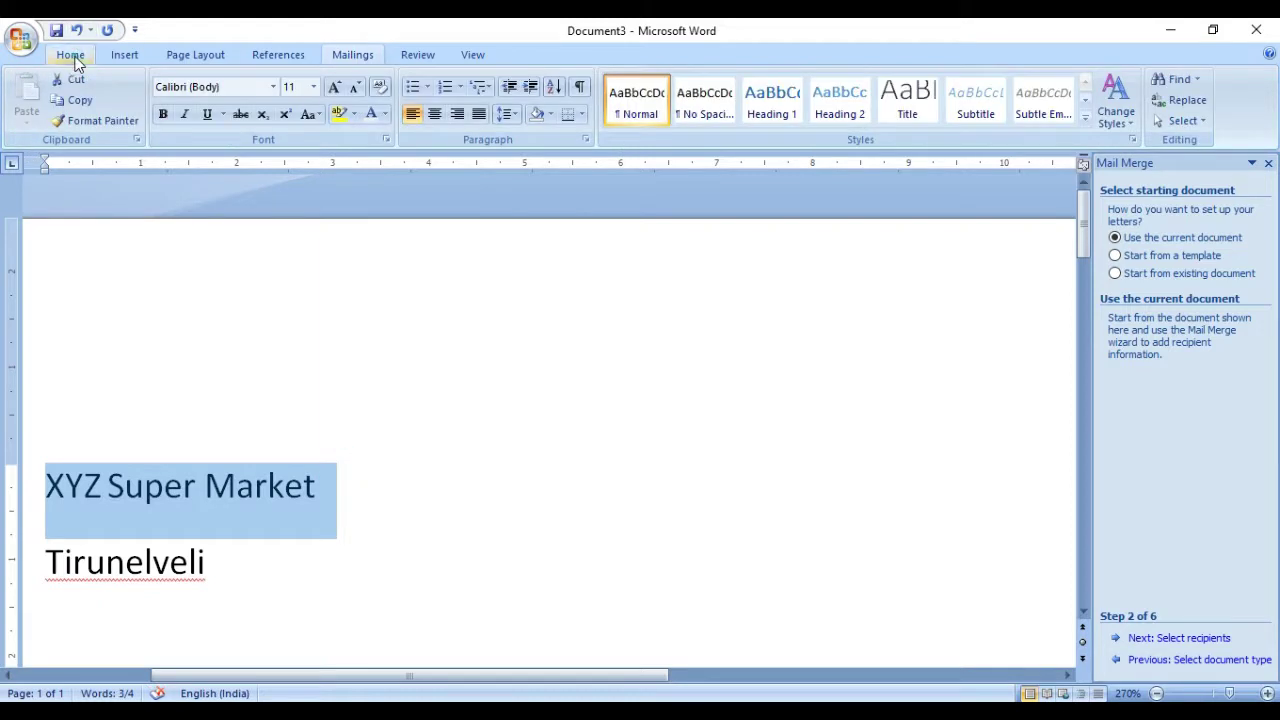
{"action": "left_click", "coordinate": [433, 117]}
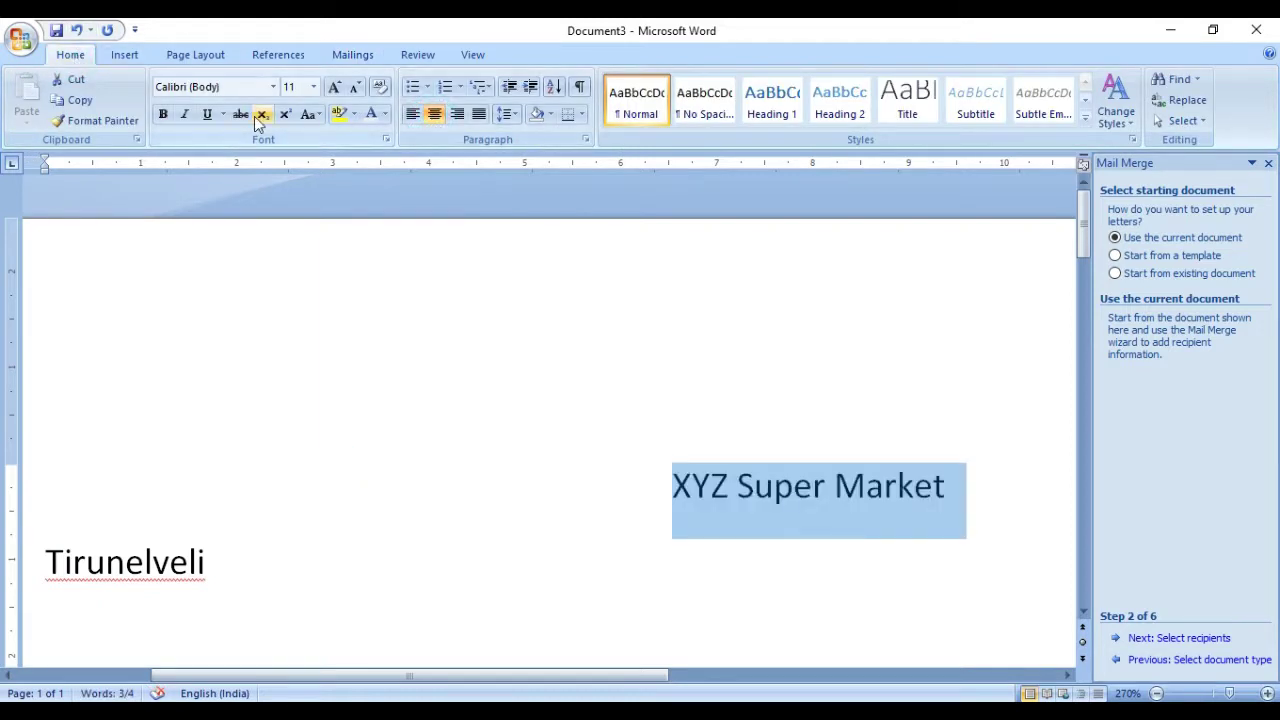
- Set the "XYZ Super Market" line to the Arial Black font in the standard dark blue colour
{"action": "left_click", "coordinate": [385, 115]}
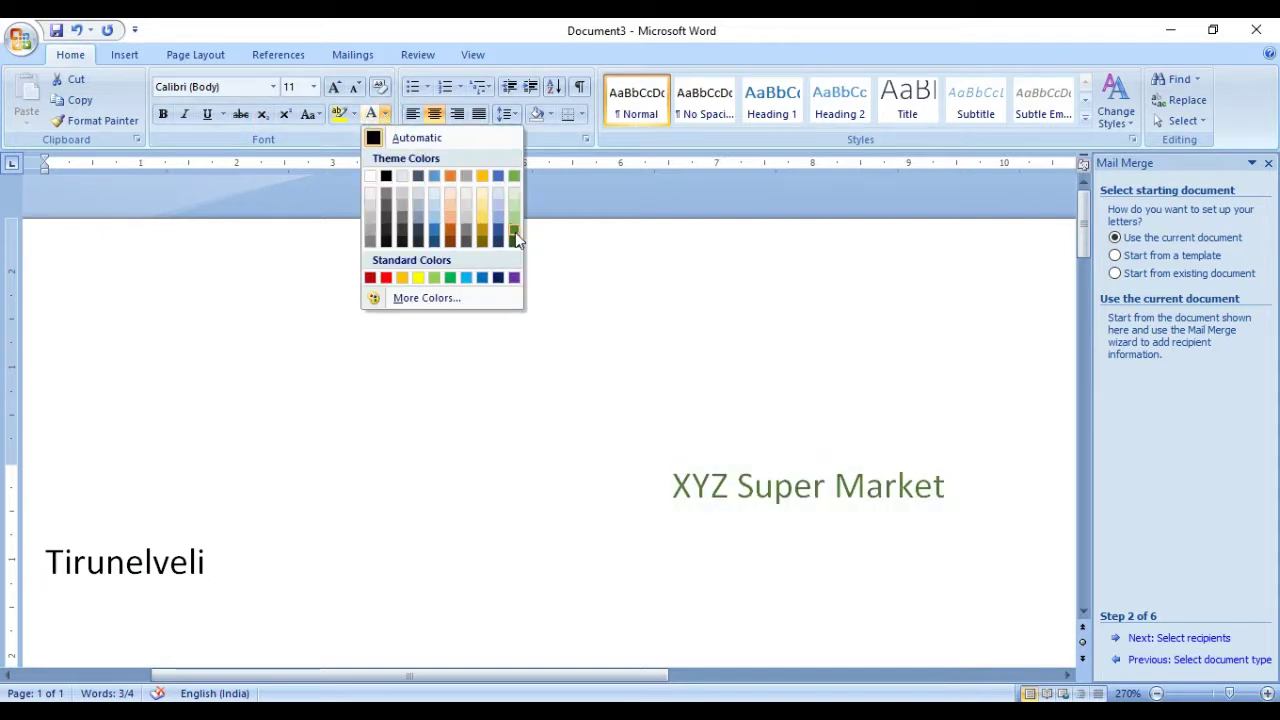
{"action": "left_click", "coordinate": [273, 86]}
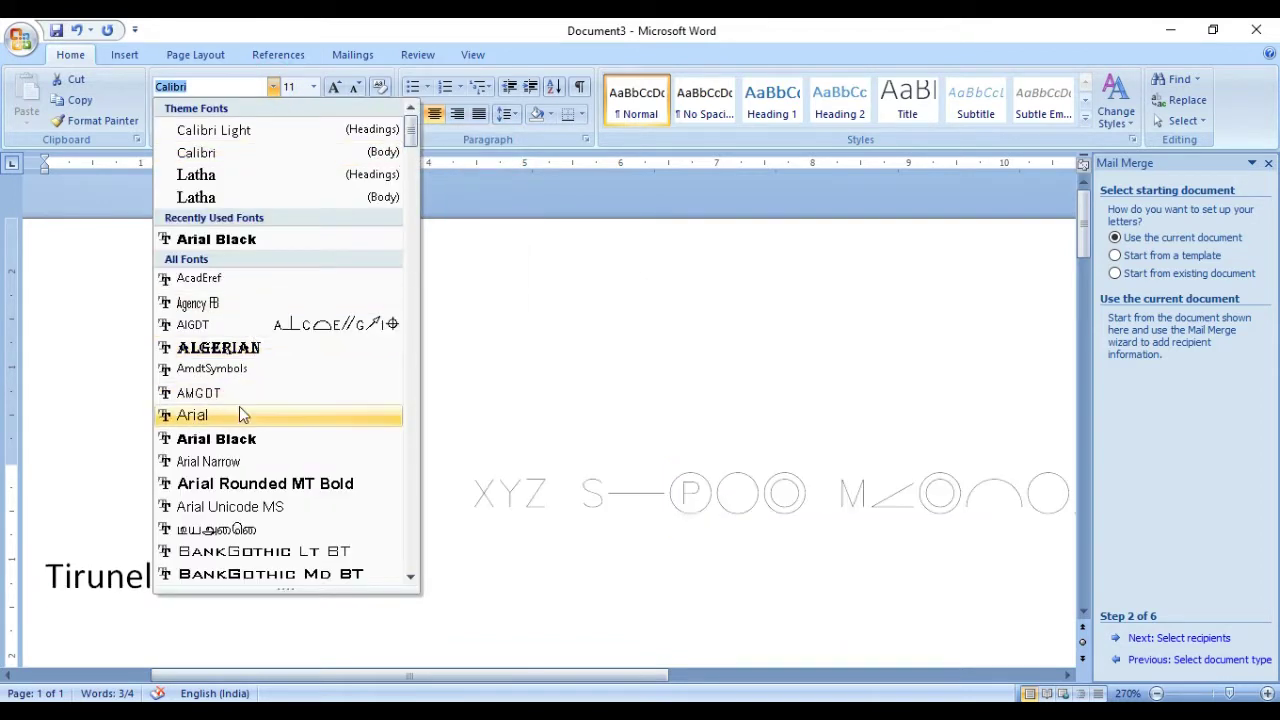
{"action": "left_click", "coordinate": [240, 437]}
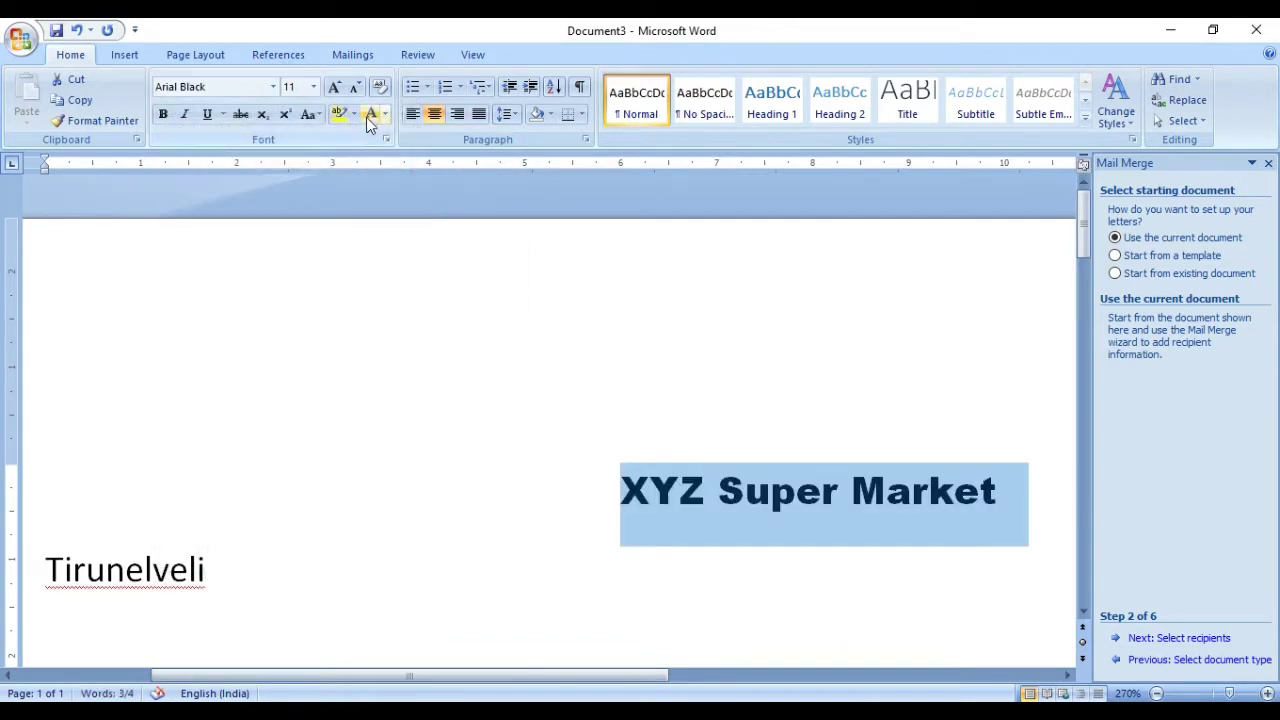
{"action": "left_click", "coordinate": [385, 114]}
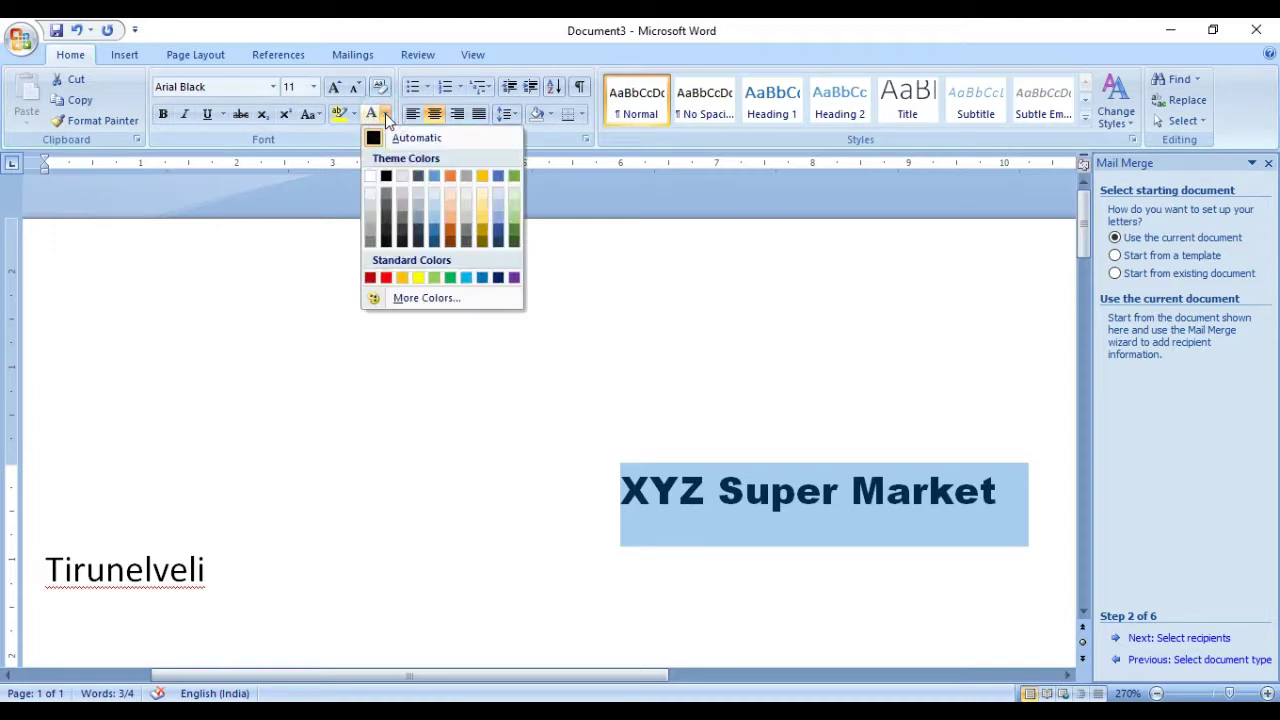
{"action": "left_click", "coordinate": [499, 279]}
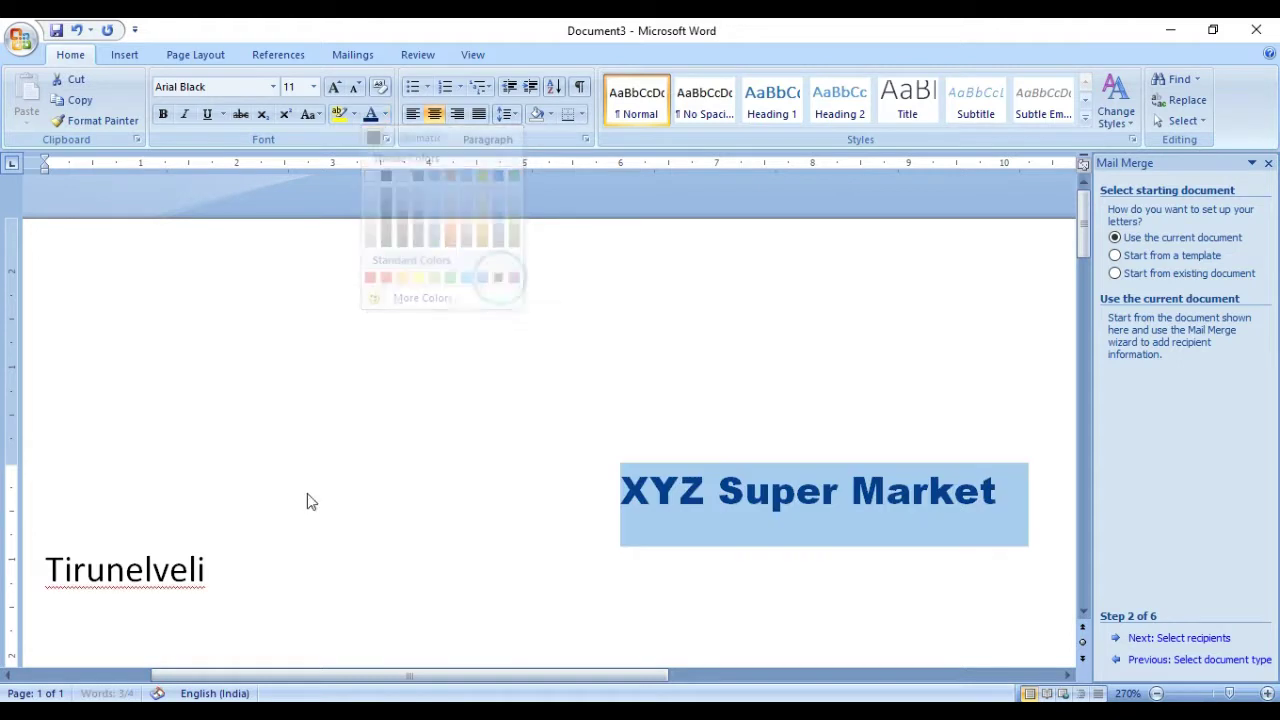
- Center the "Tirunelveli" line and format it in the darkest green theme colour, bold and underlined
{"action": "left_click", "coordinate": [47, 570]}
{"action": "triple_click", "coordinate": [211, 572]}
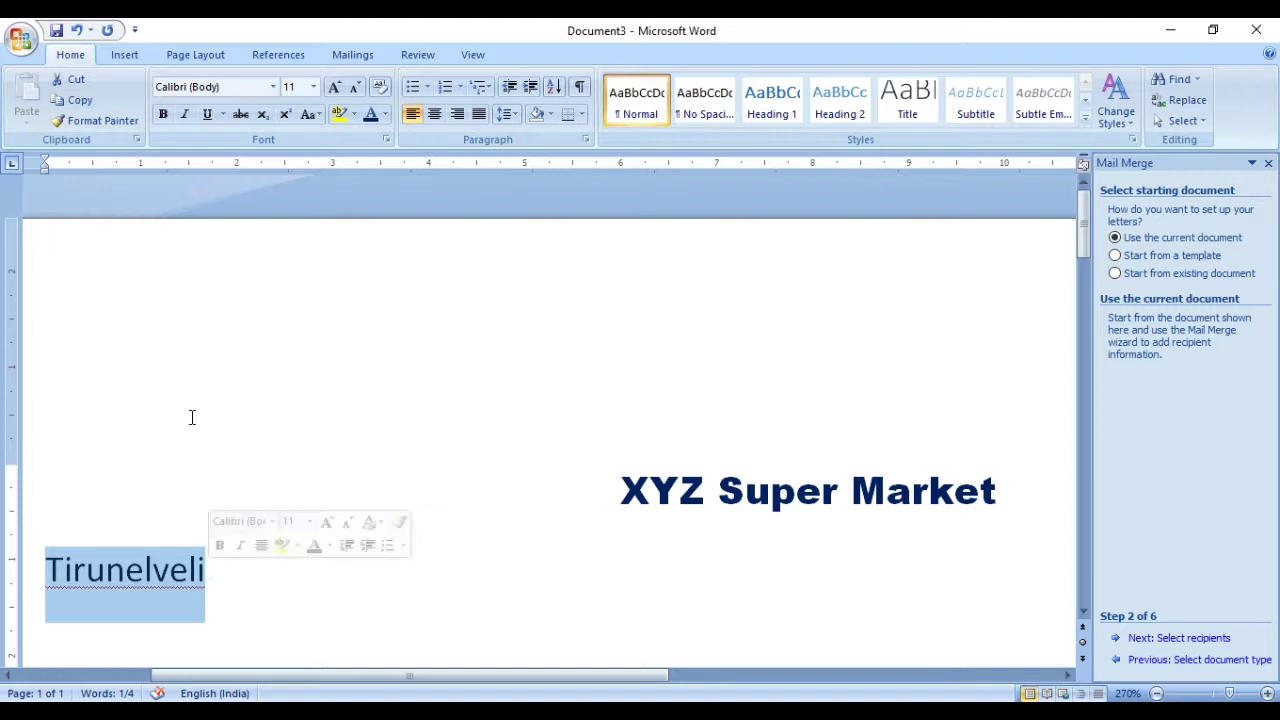
{"action": "left_click", "coordinate": [434, 115]}
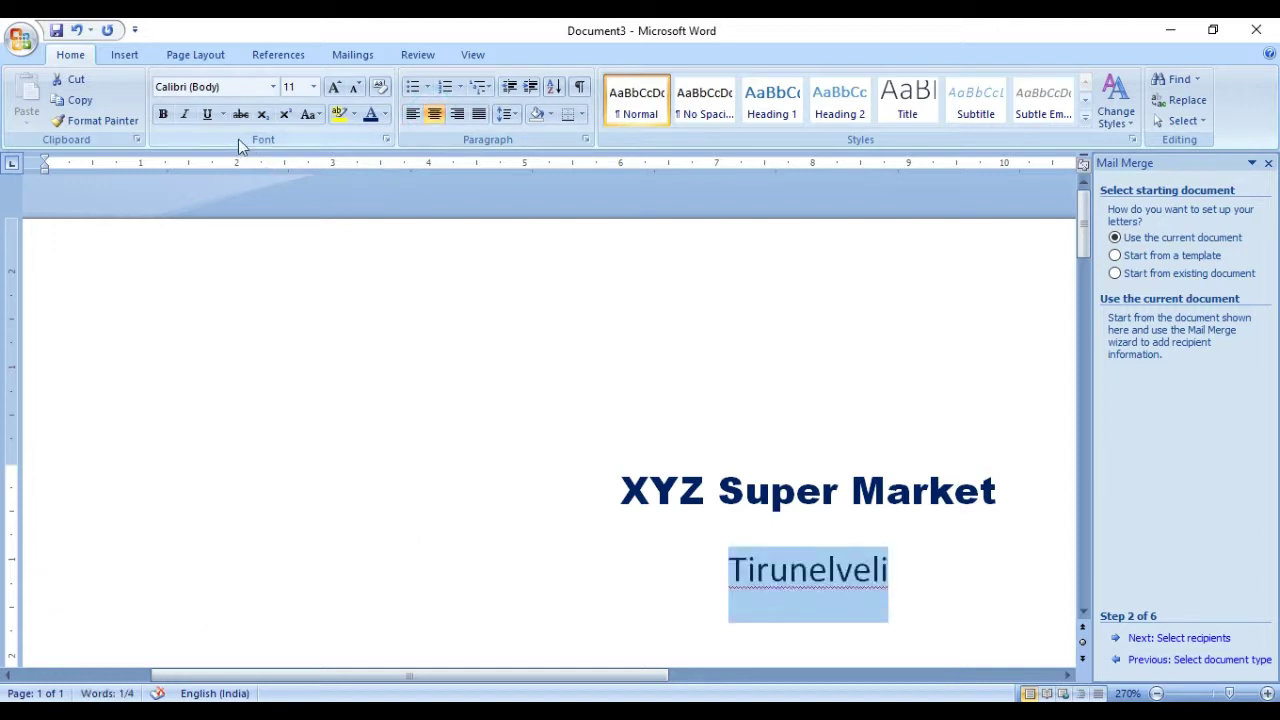
{"action": "left_click", "coordinate": [385, 114]}
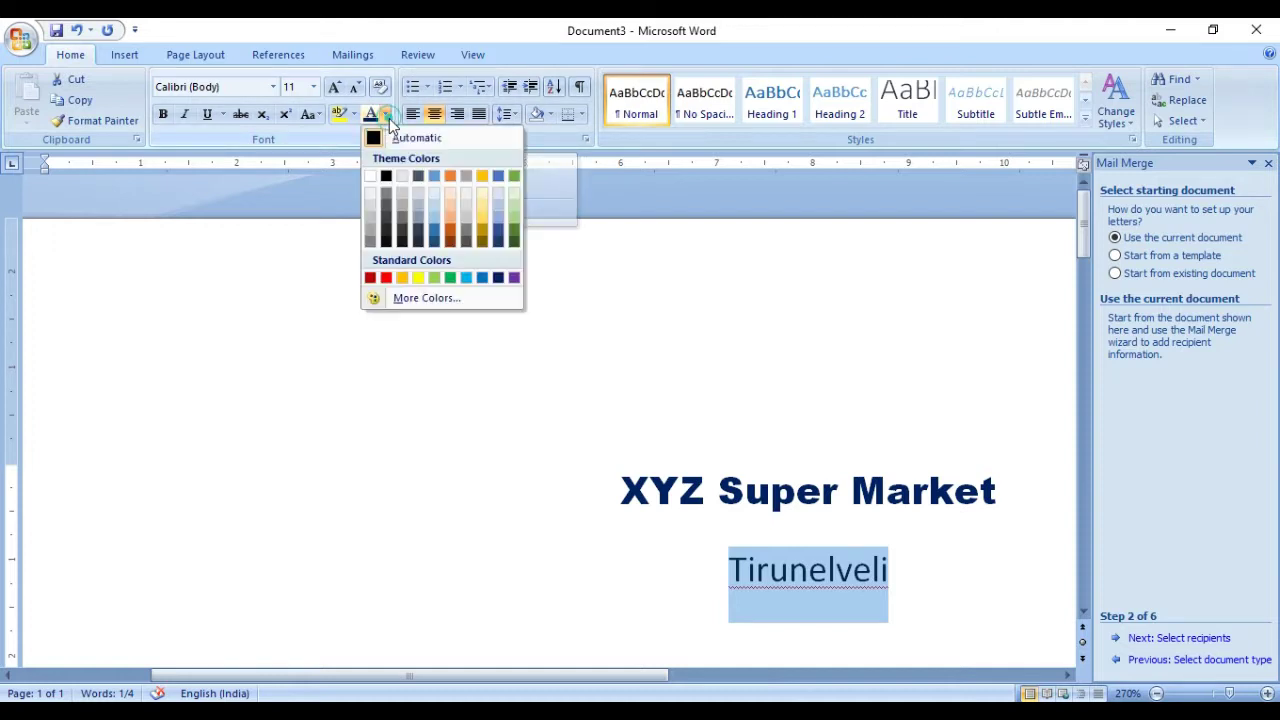
{"action": "left_click", "coordinate": [516, 242]}
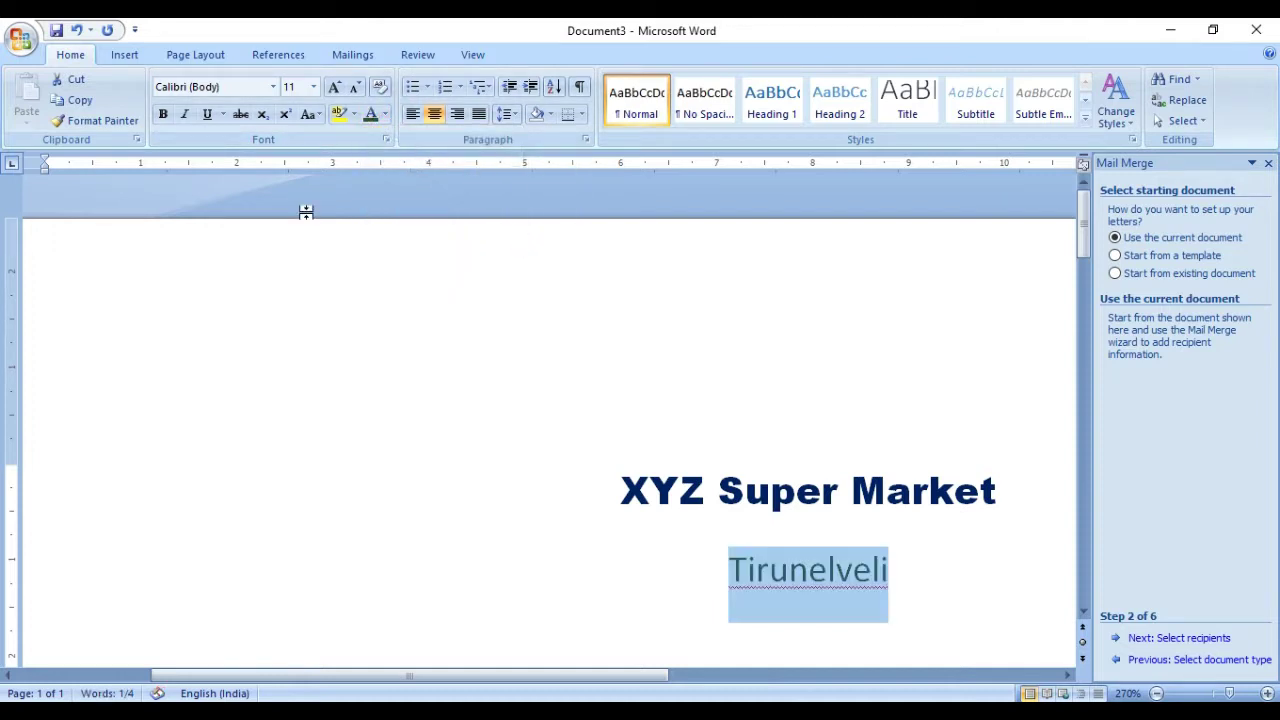
{"action": "left_click", "coordinate": [163, 114]}
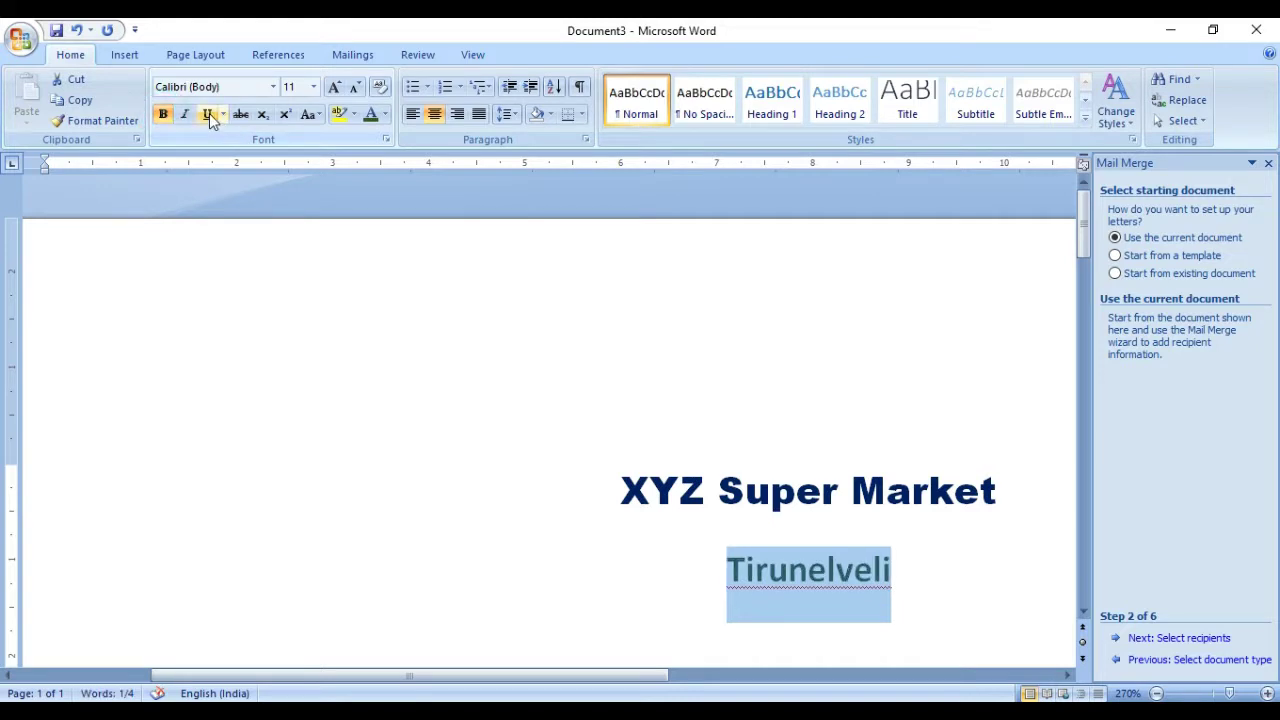
{"action": "left_click", "coordinate": [209, 113]}
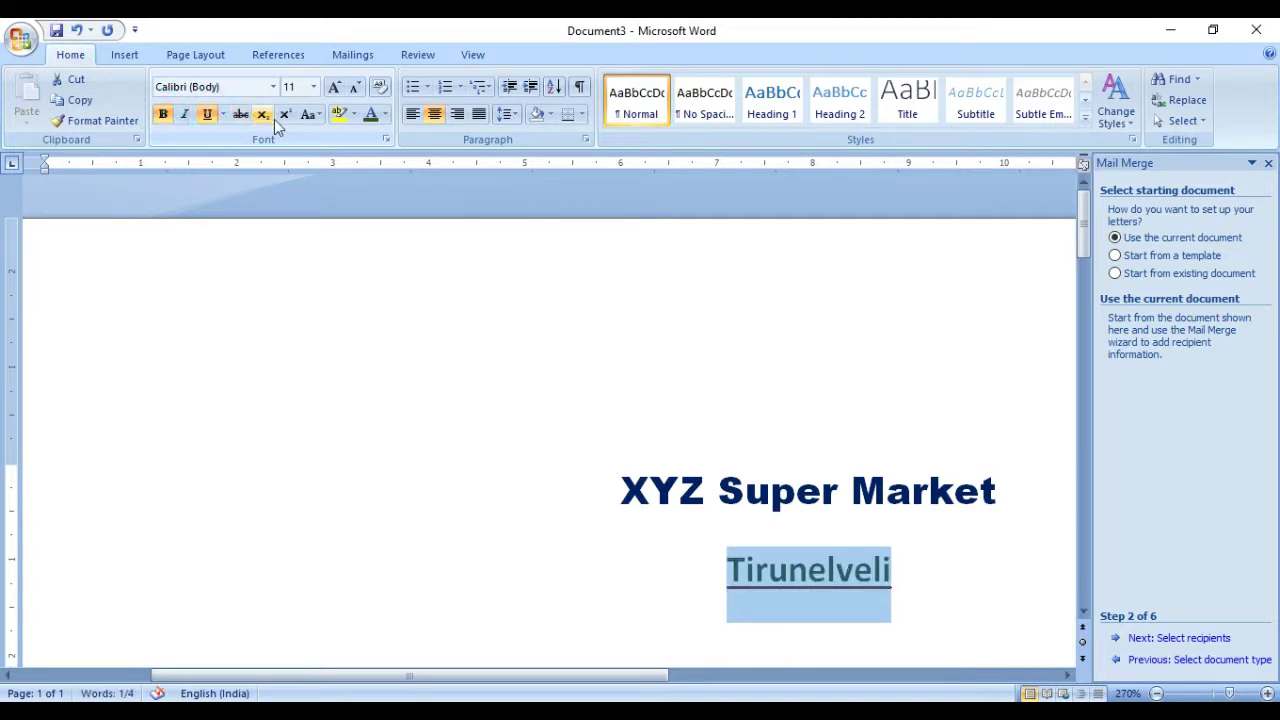
- Reduce the paragraph spacing after the two letterhead lines "XYZ Super Market" and "Tirunelveli"
{"action": "left_click", "coordinate": [622, 472]}
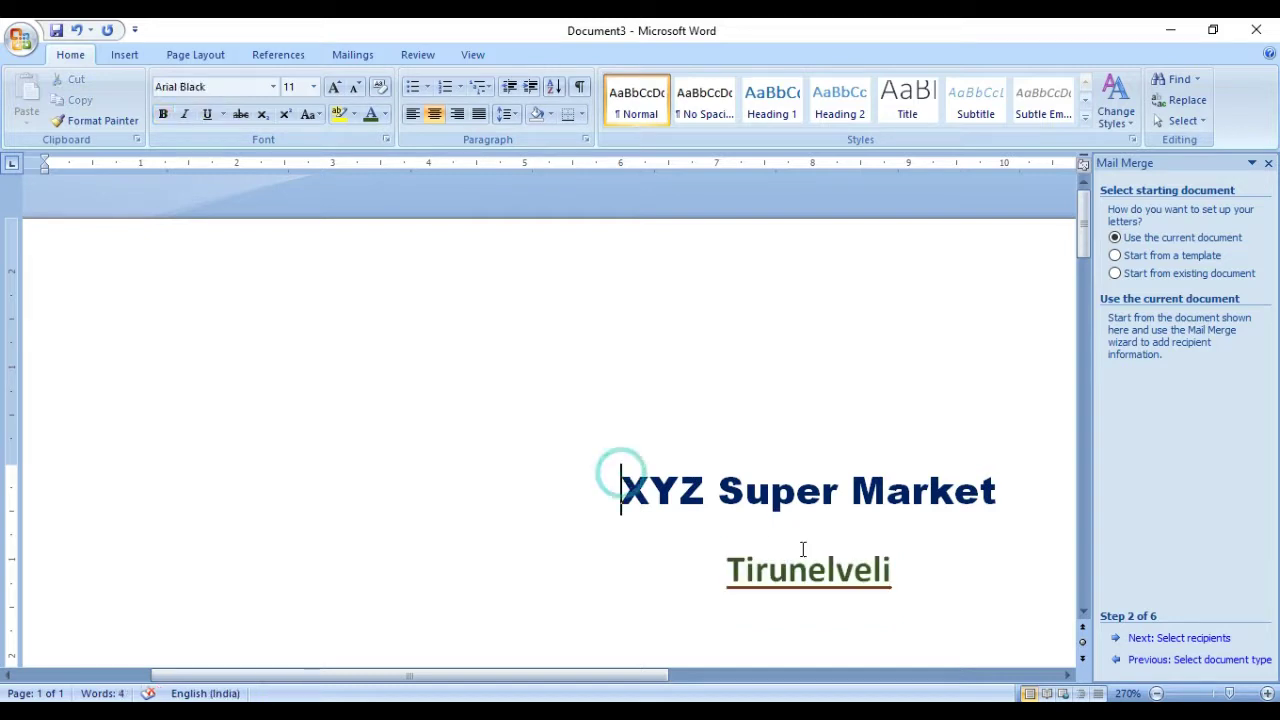
{"action": "left_click", "coordinate": [903, 569], "text": "shift"}
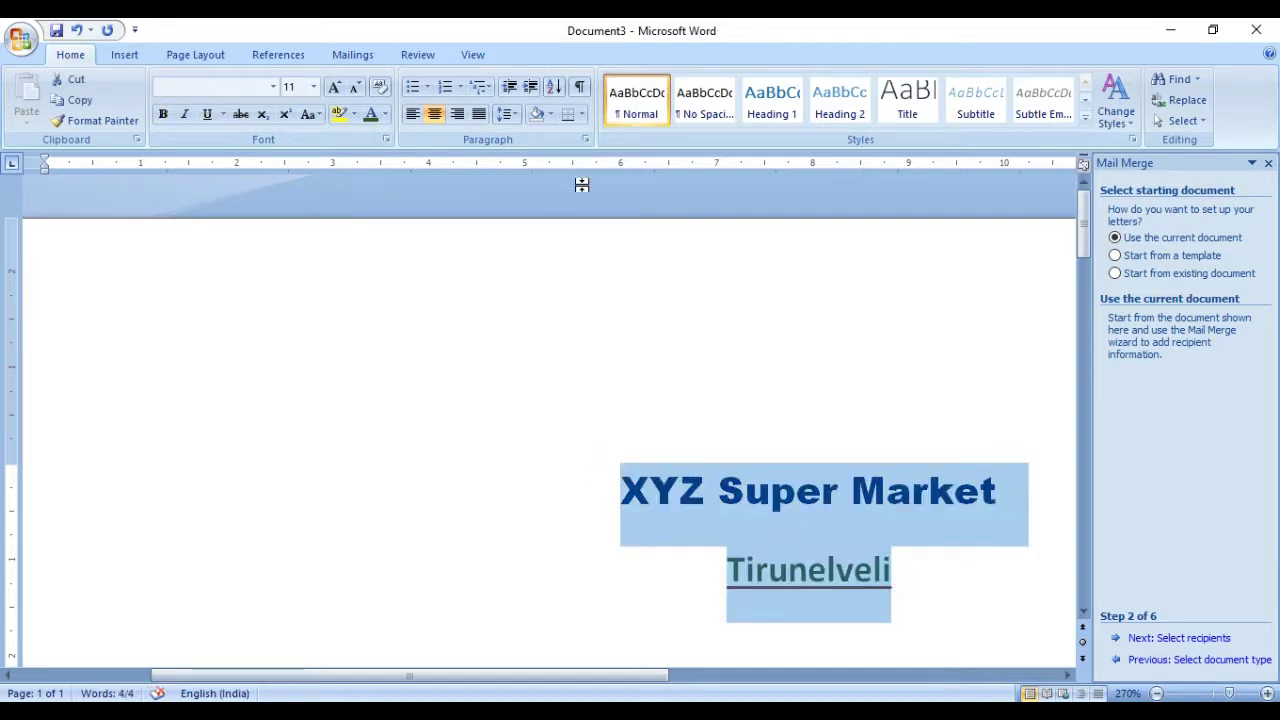
{"action": "left_click", "coordinate": [585, 139]}
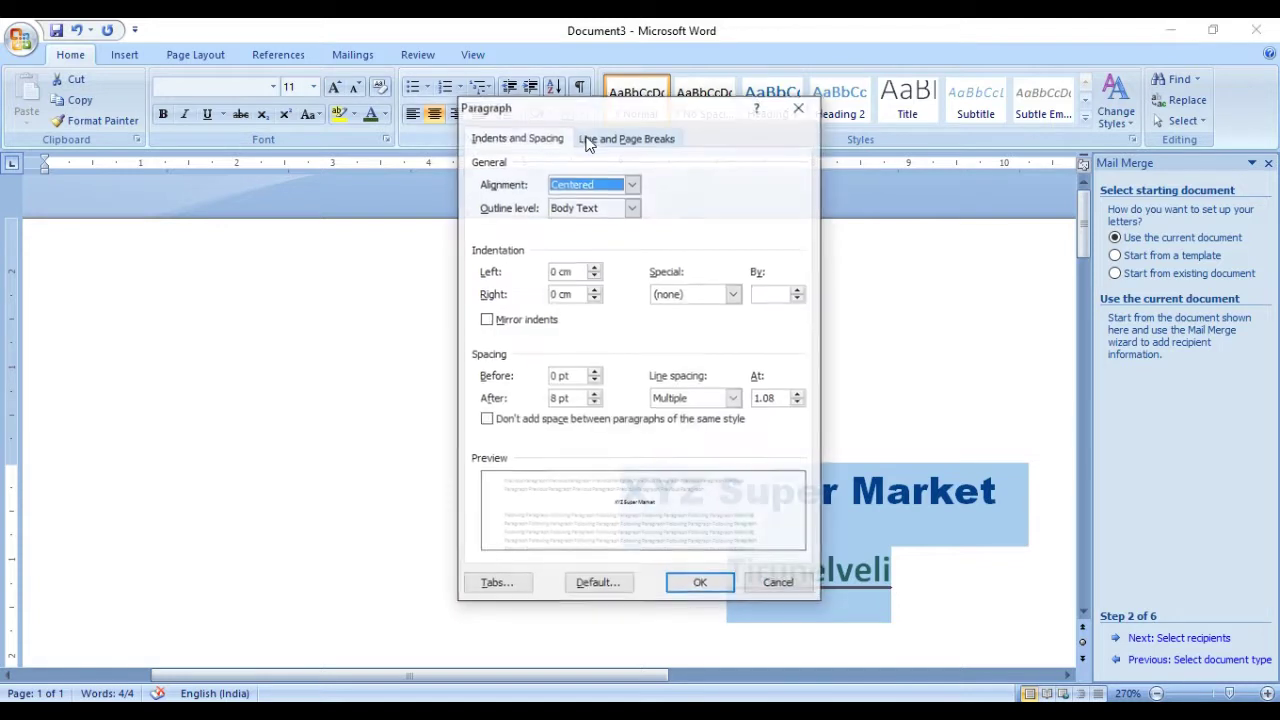
{"action": "left_click", "coordinate": [577, 400]}
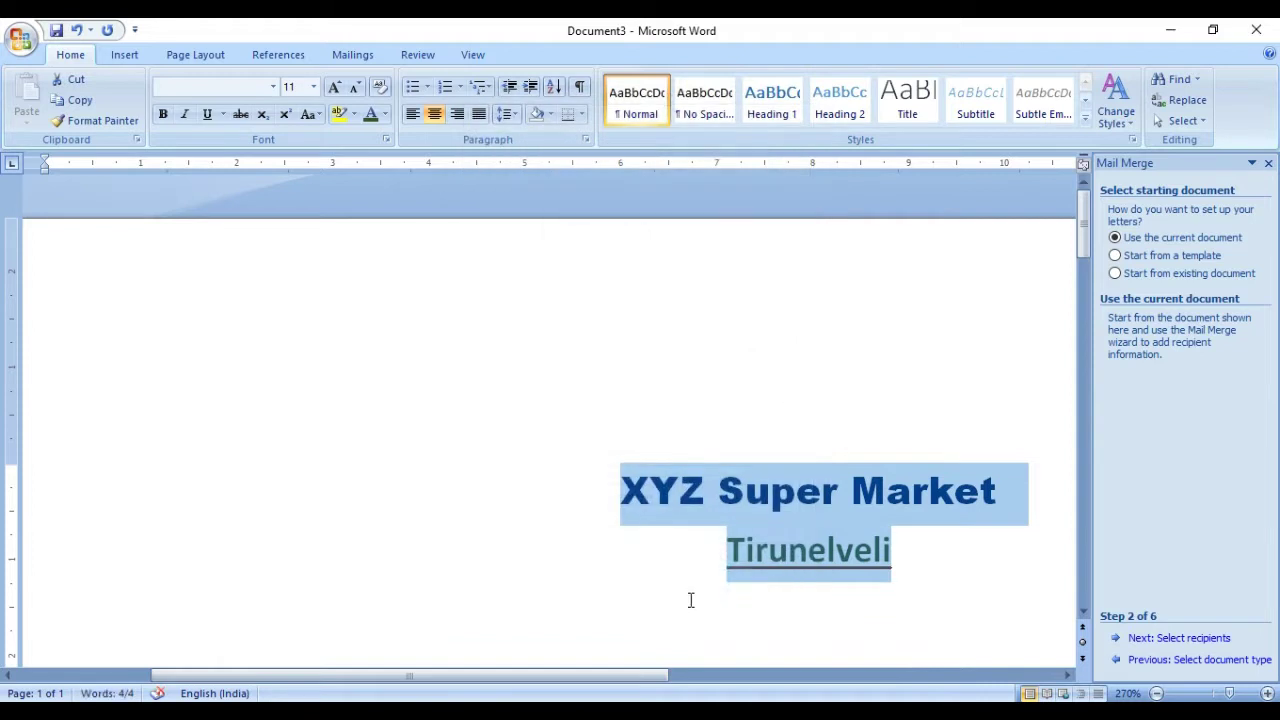
- Below the letterhead, write "To,", leave an empty line and add the salutation "Dear"
{"action": "left_click", "coordinate": [178, 642]}
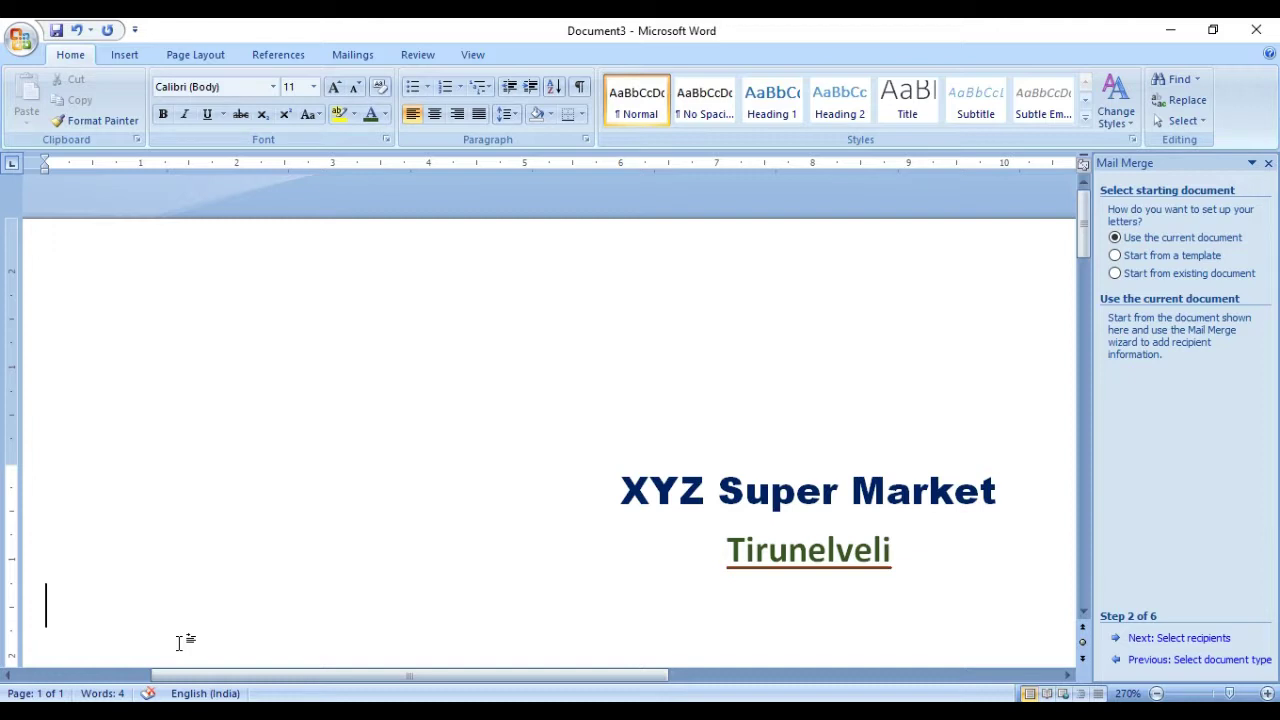
{"action": "type", "text": "To,"}
{"action": "key", "text": "Return"}
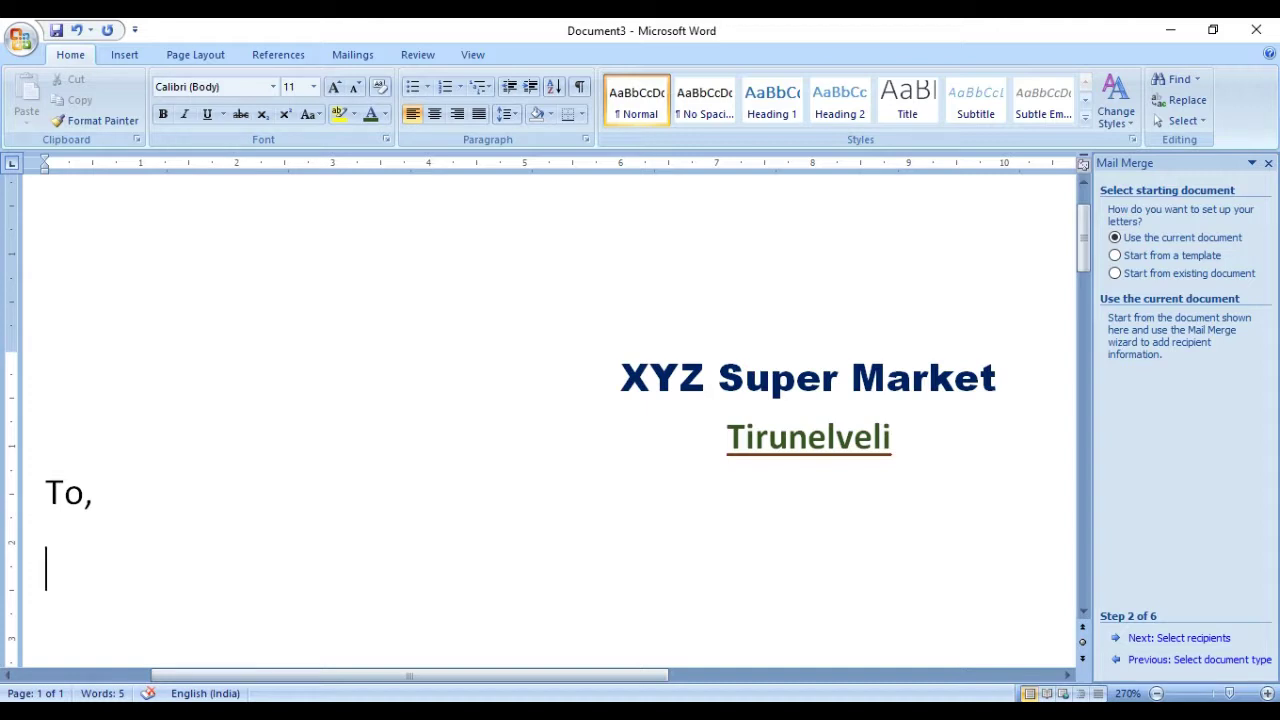
{"action": "scroll", "coordinate": [190, 636], "scroll_direction": "down", "scroll_amount": 4}
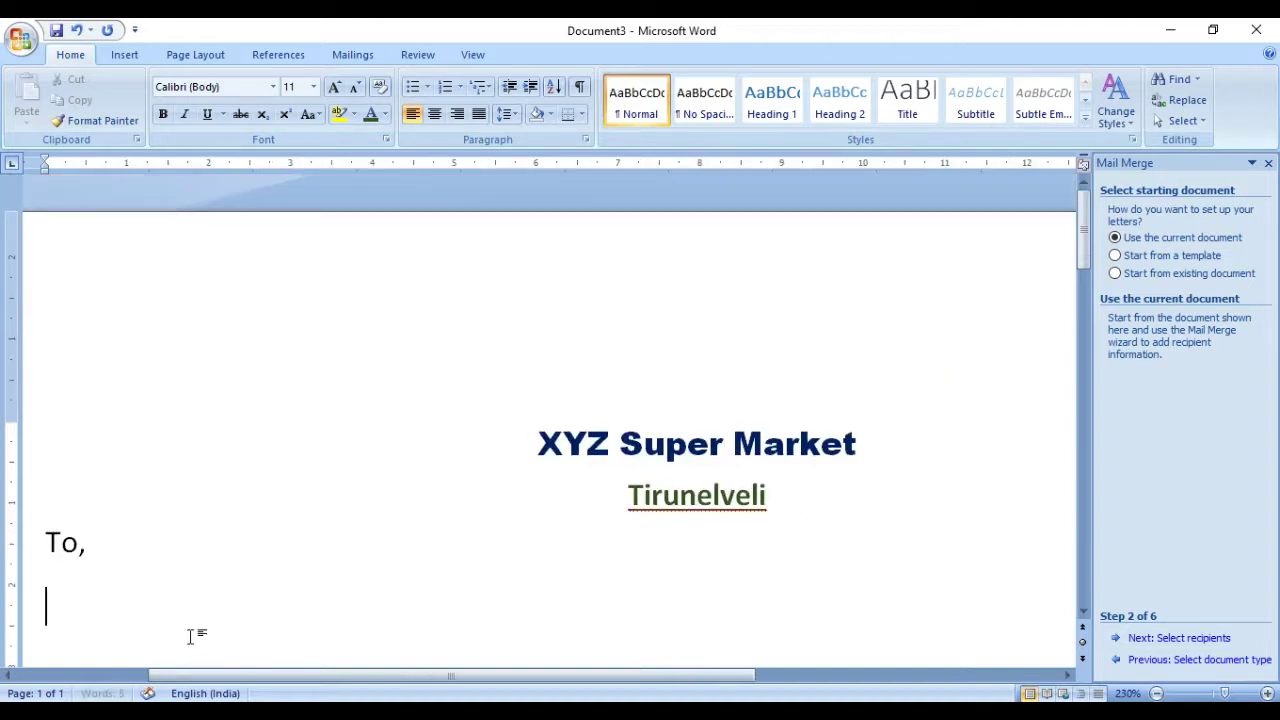
{"action": "key", "text": "Return"}
{"action": "type", "text": "Dear"}
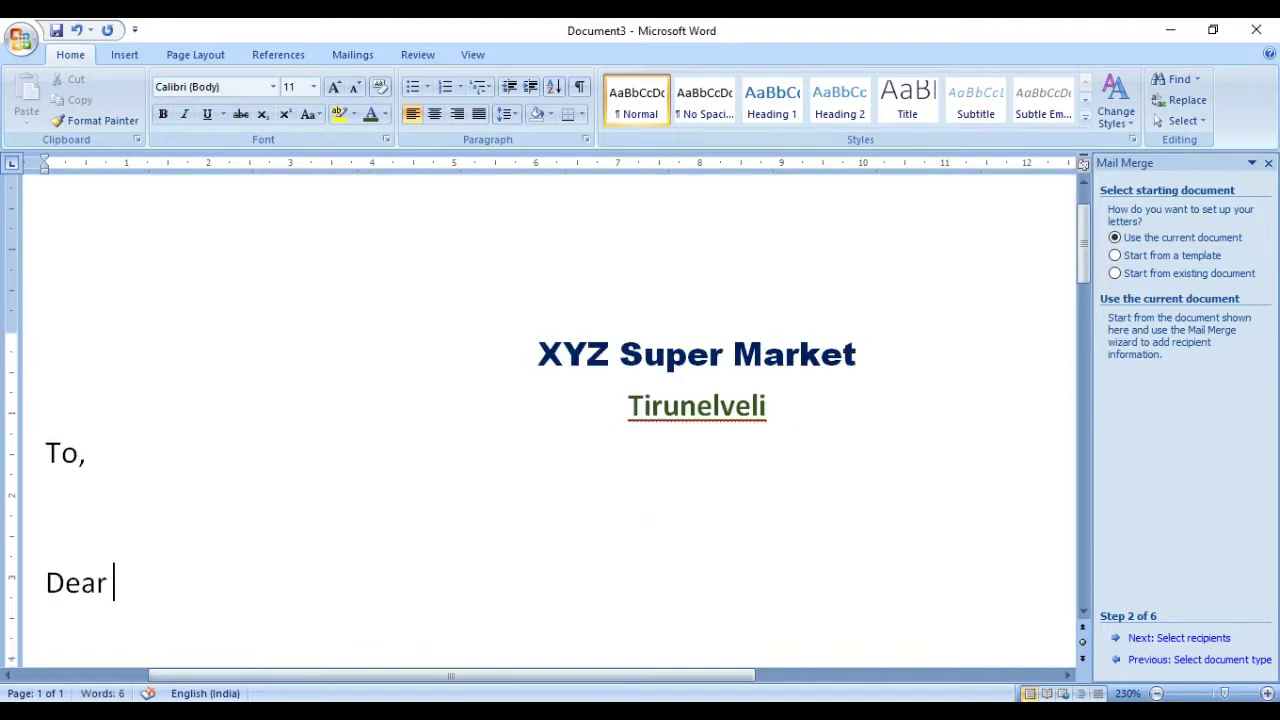
- Write the indented body text "Coming Devali 2019 Festival offer for you only Discount 30% of your purchase" under the salutation
{"action": "key", "text": "Return"}
{"action": "key", "text": "Tab"}
{"action": "type", "text": "Coming "}
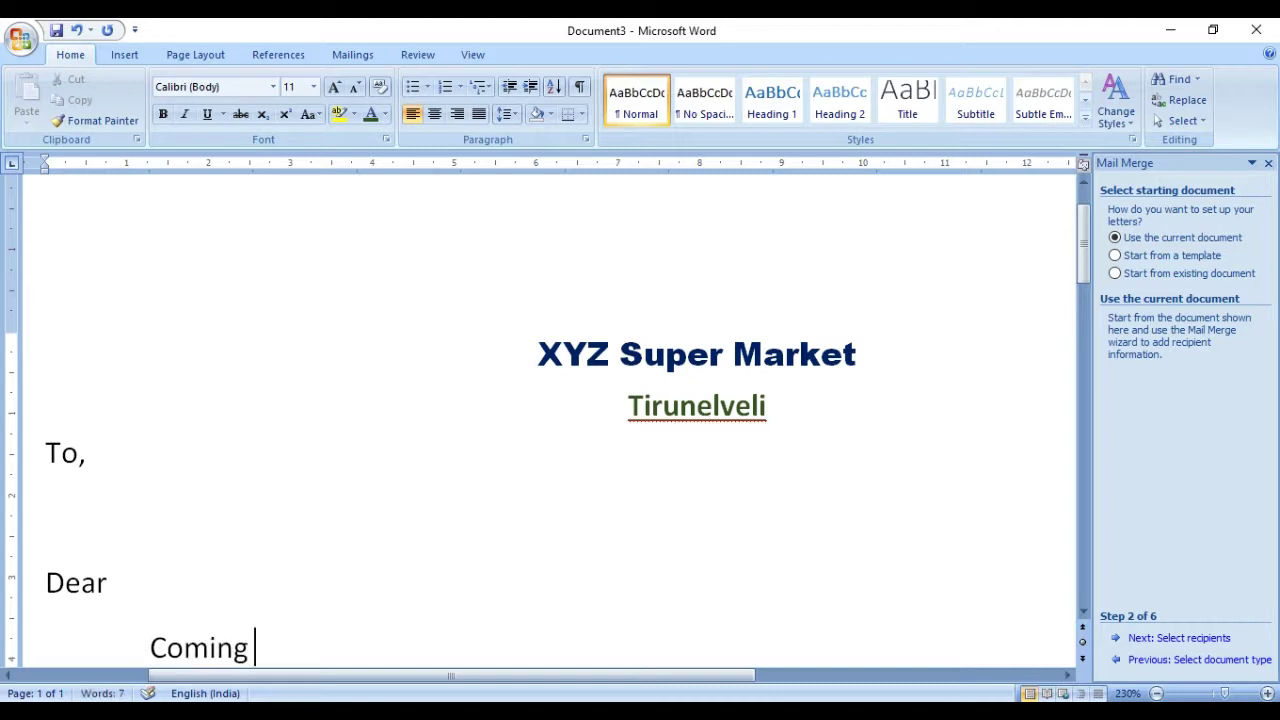
{"action": "type", "text": "Devali "}
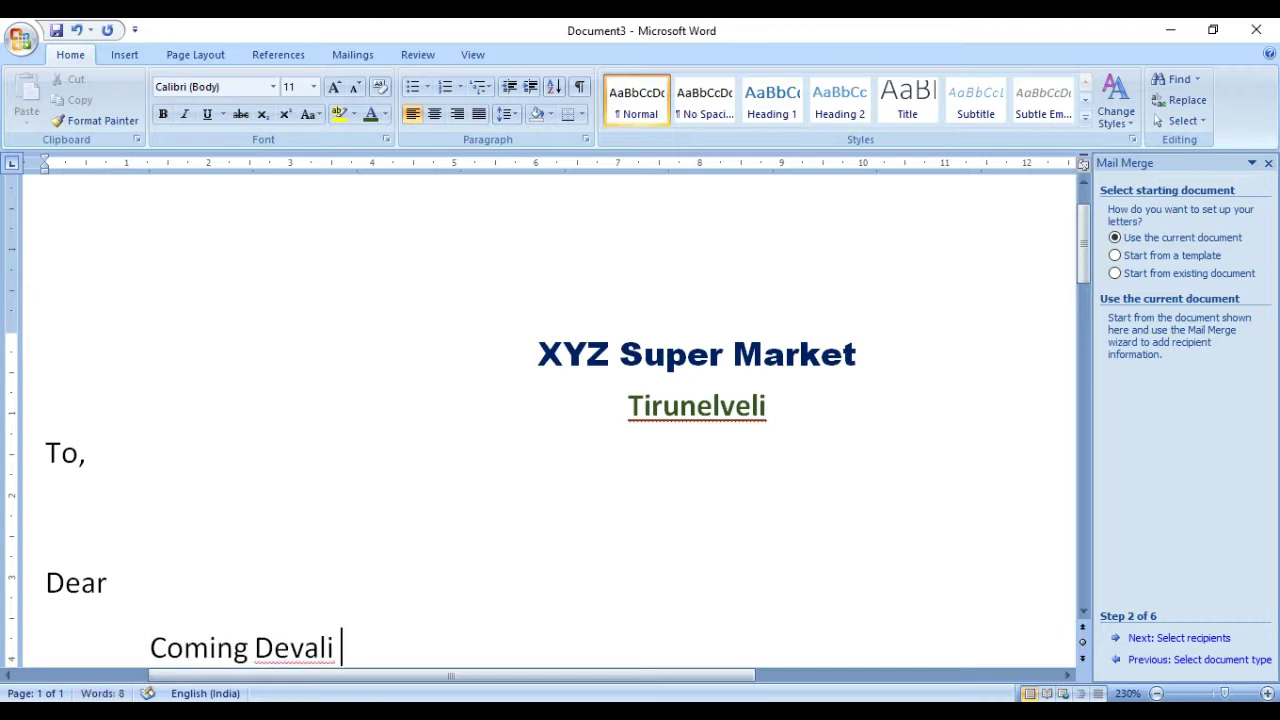
{"action": "type", "text": "2019"}
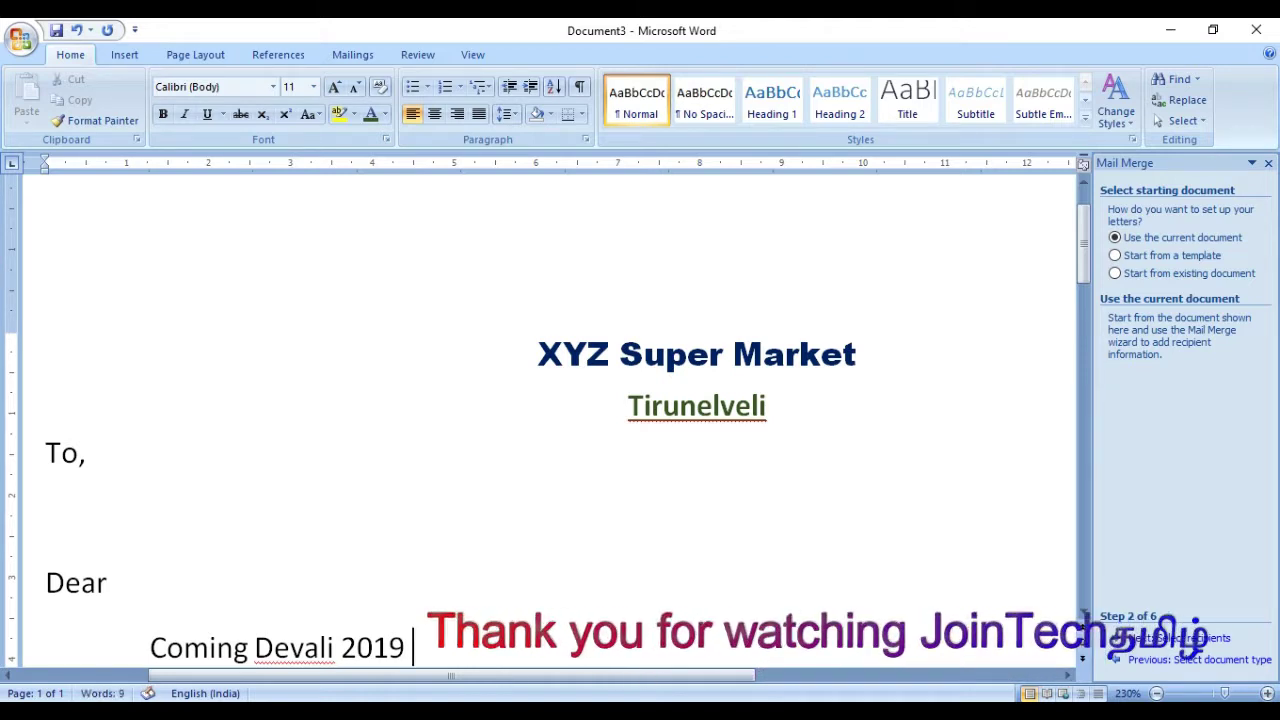
{"action": "type", "text": " Festi"}
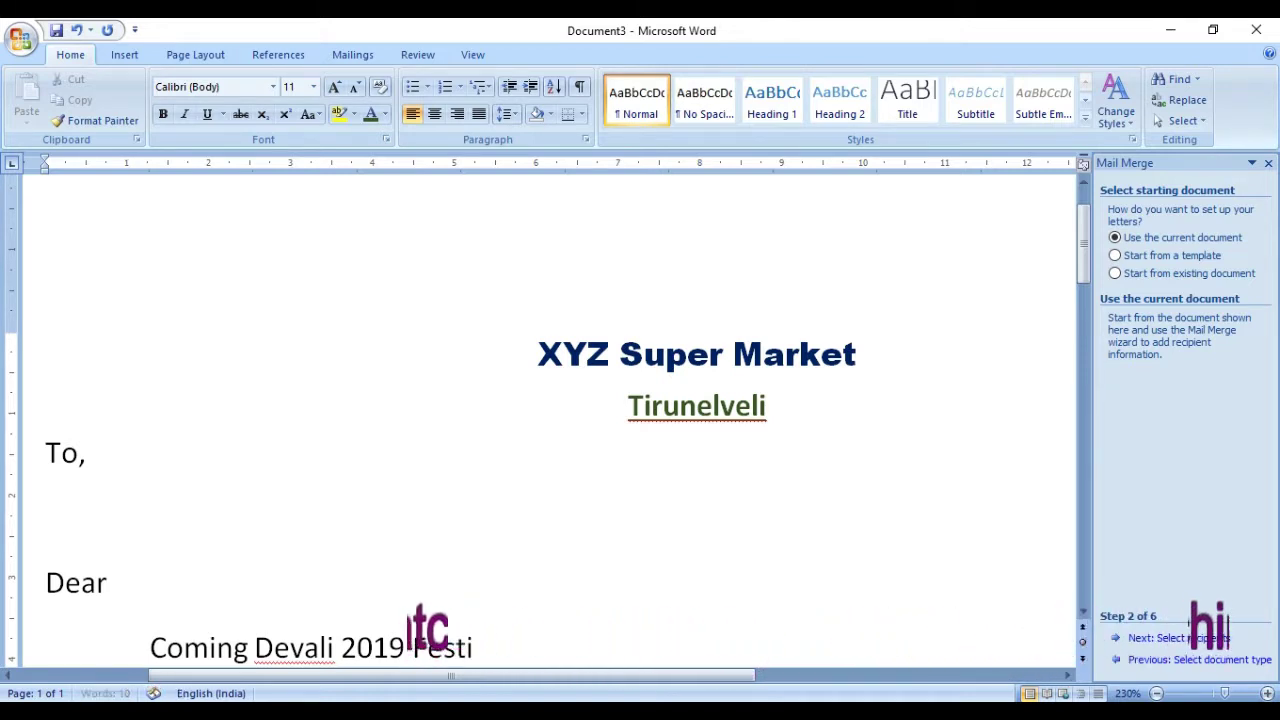
{"action": "type", "text": "val of"}
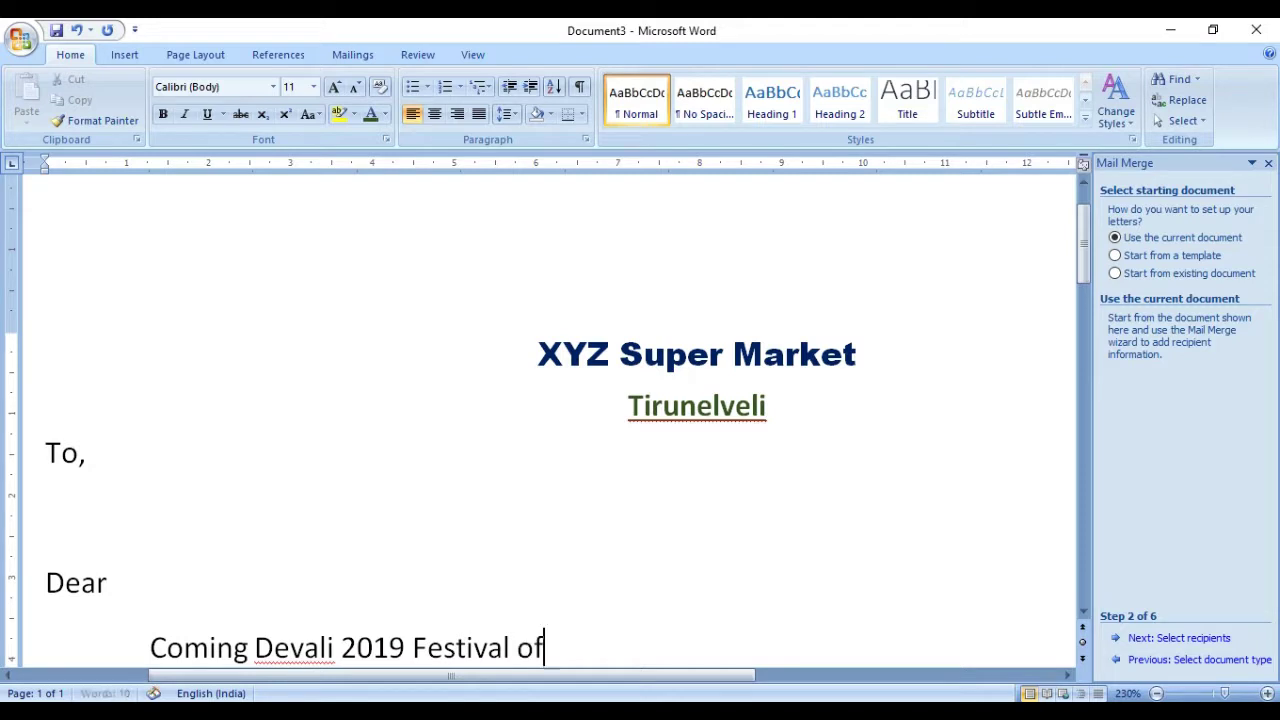
{"action": "type", "text": "fer for y"}
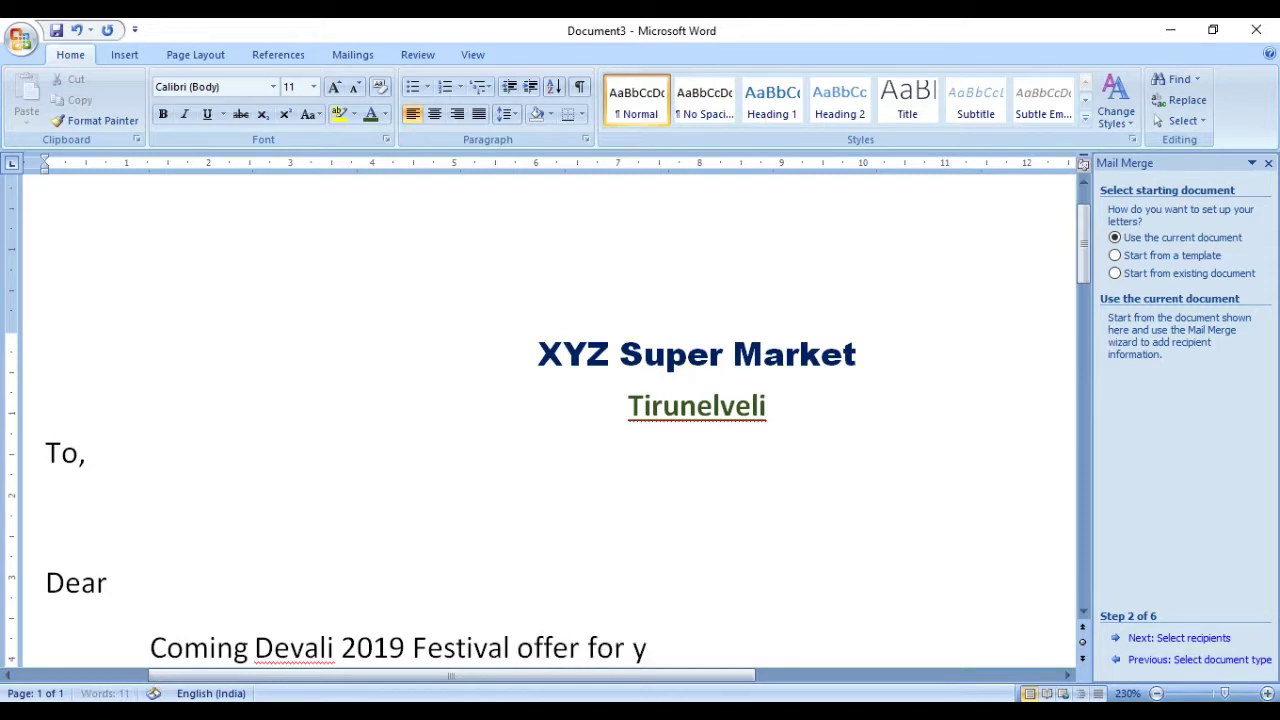
{"action": "type", "text": "ou only "}
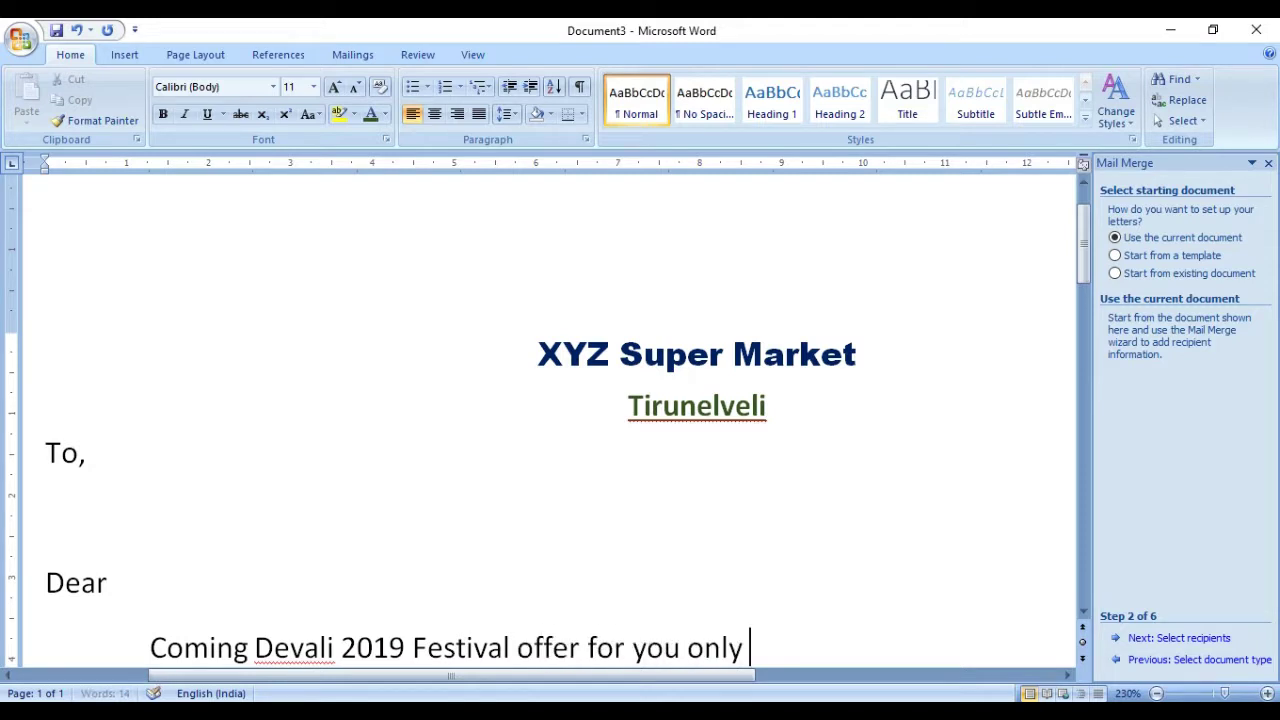
{"action": "type", "text": "Discount "}
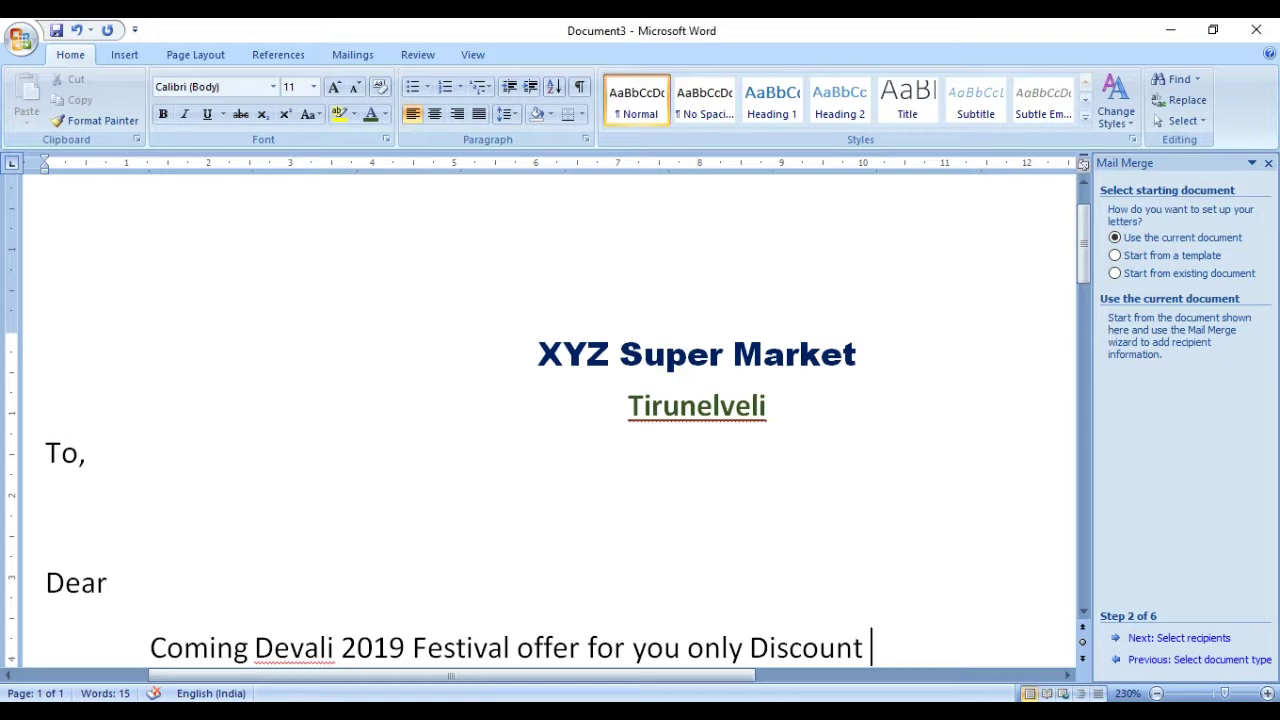
{"action": "type", "text": "30%"}
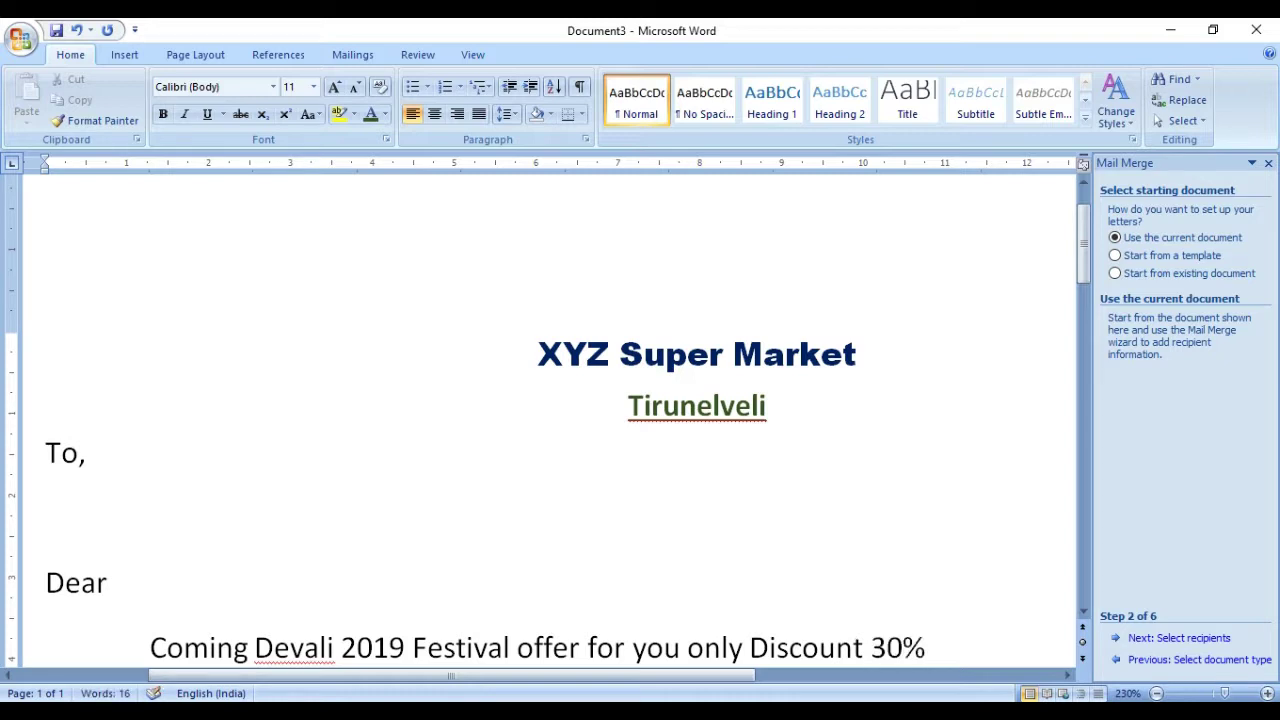
{"action": "type", "text": " of yo"}
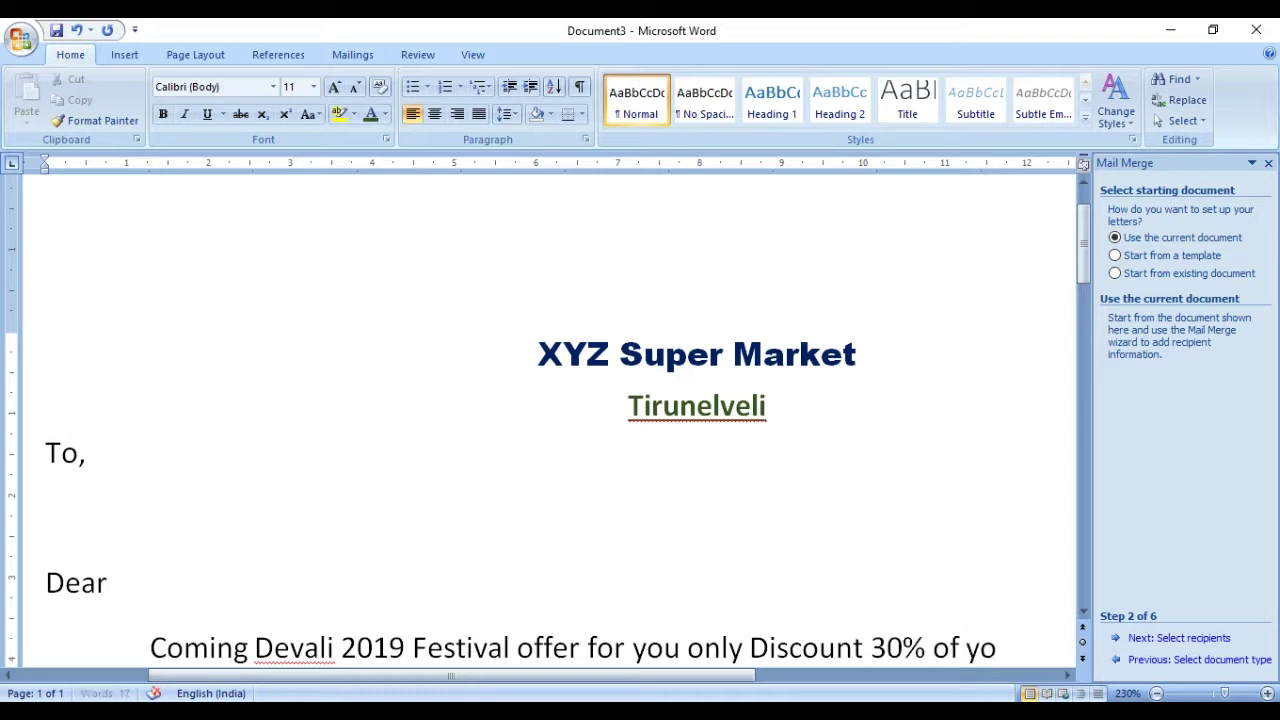
{"action": "type", "text": "ur purchase"}
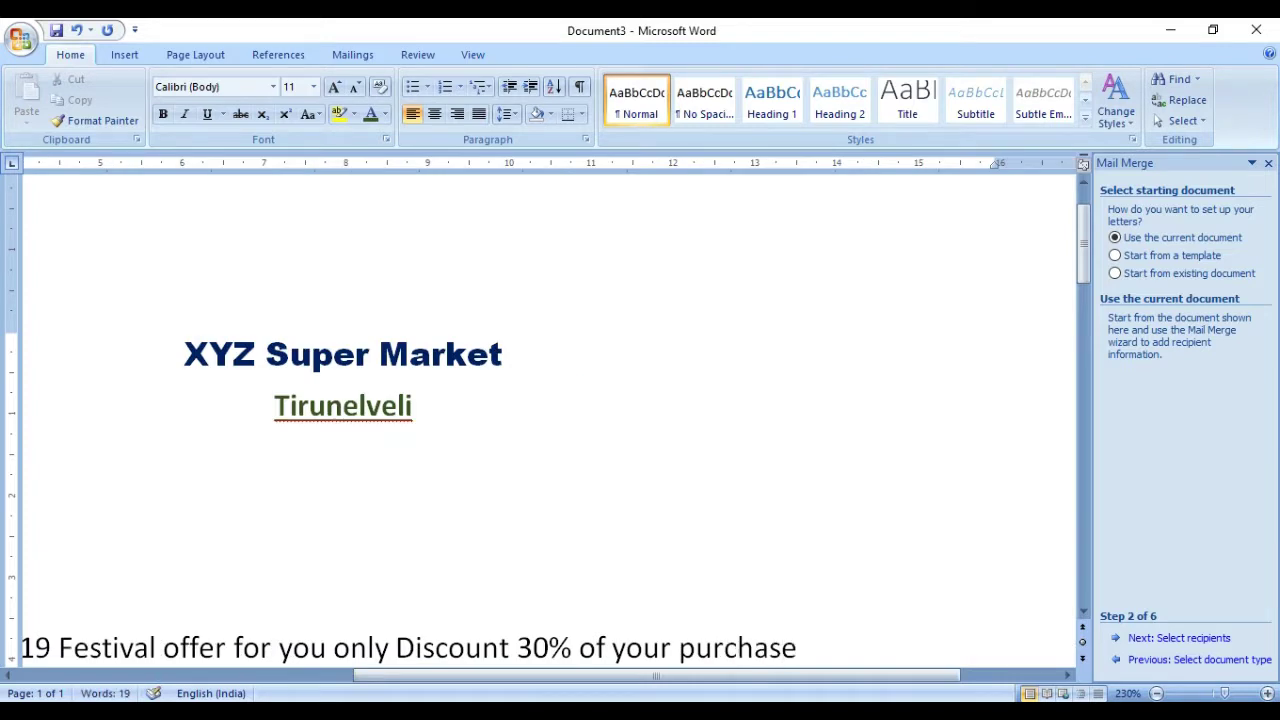
- End the offer sentence with a full stop, add "Please bring this letter." and start a new paragraph
{"action": "type", "text": ". Pleas br"}
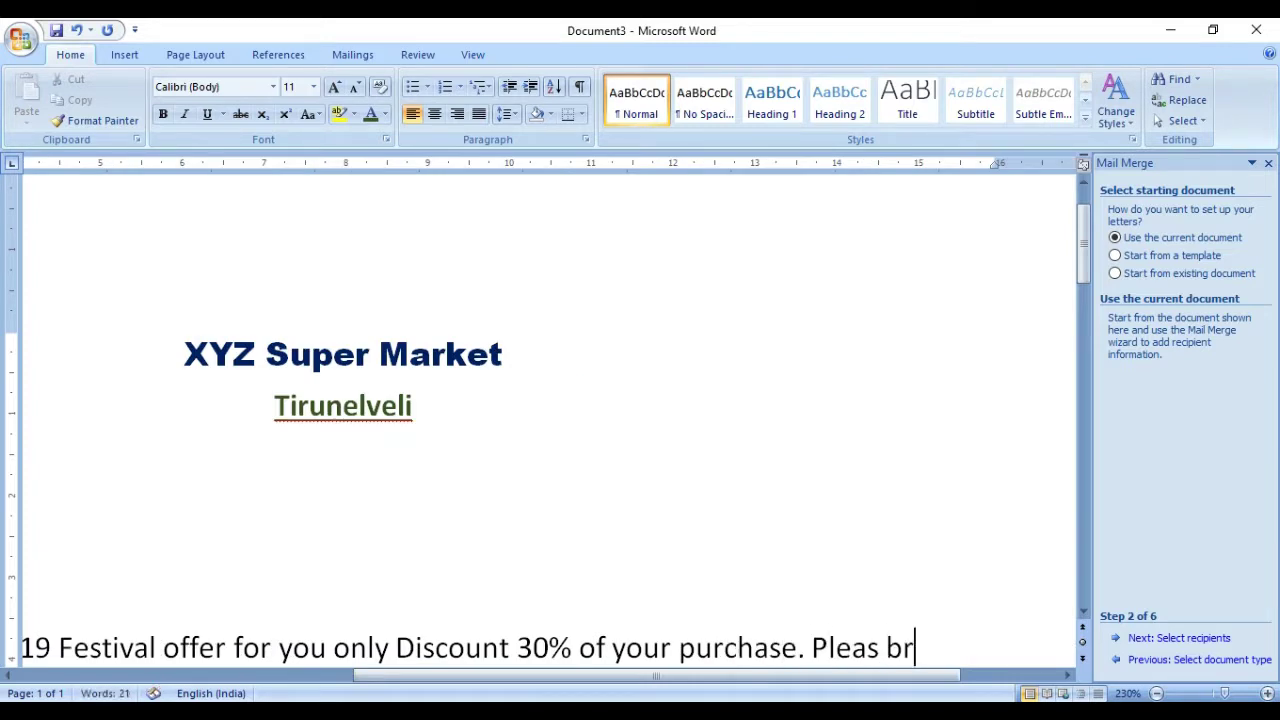
{"action": "key", "text": "BackSpace"}
{"action": "key", "text": "BackSpace"}
{"action": "key", "text": "BackSpace"}
{"action": "type", "text": "e bri"}
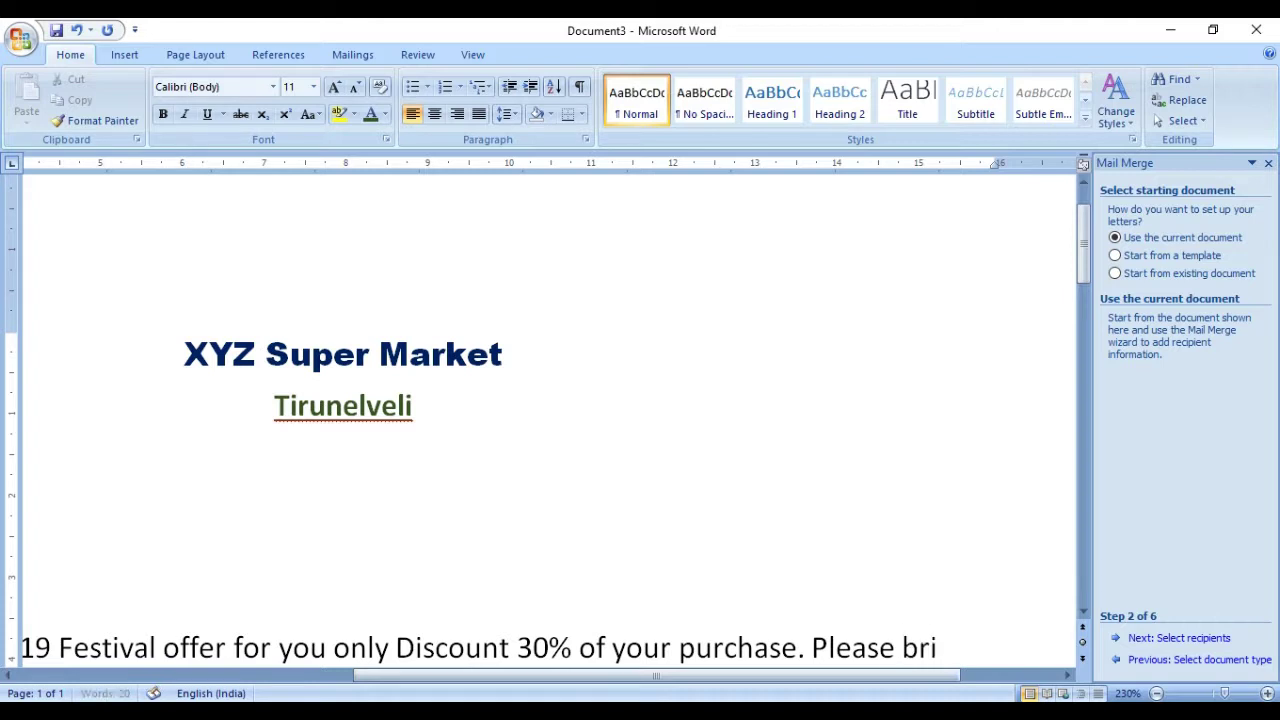
{"action": "type", "text": "ng this l"}
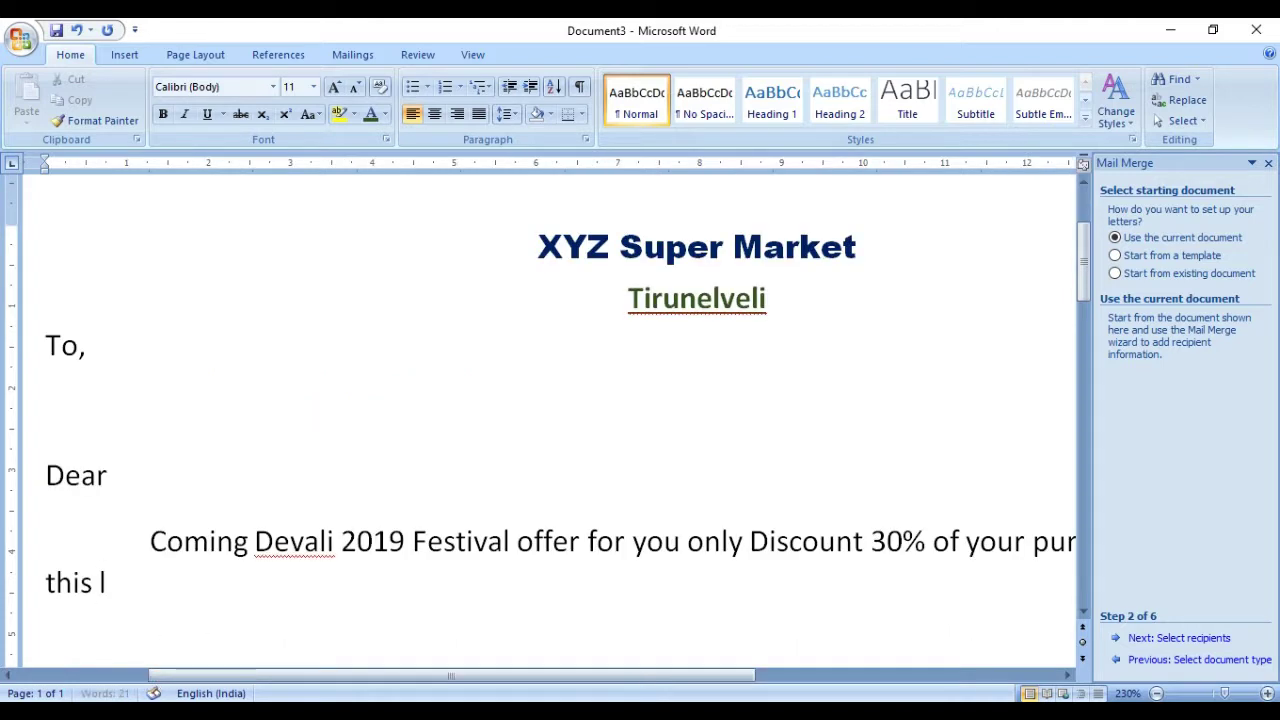
{"action": "type", "text": "etter."}
{"action": "key", "text": "Return"}
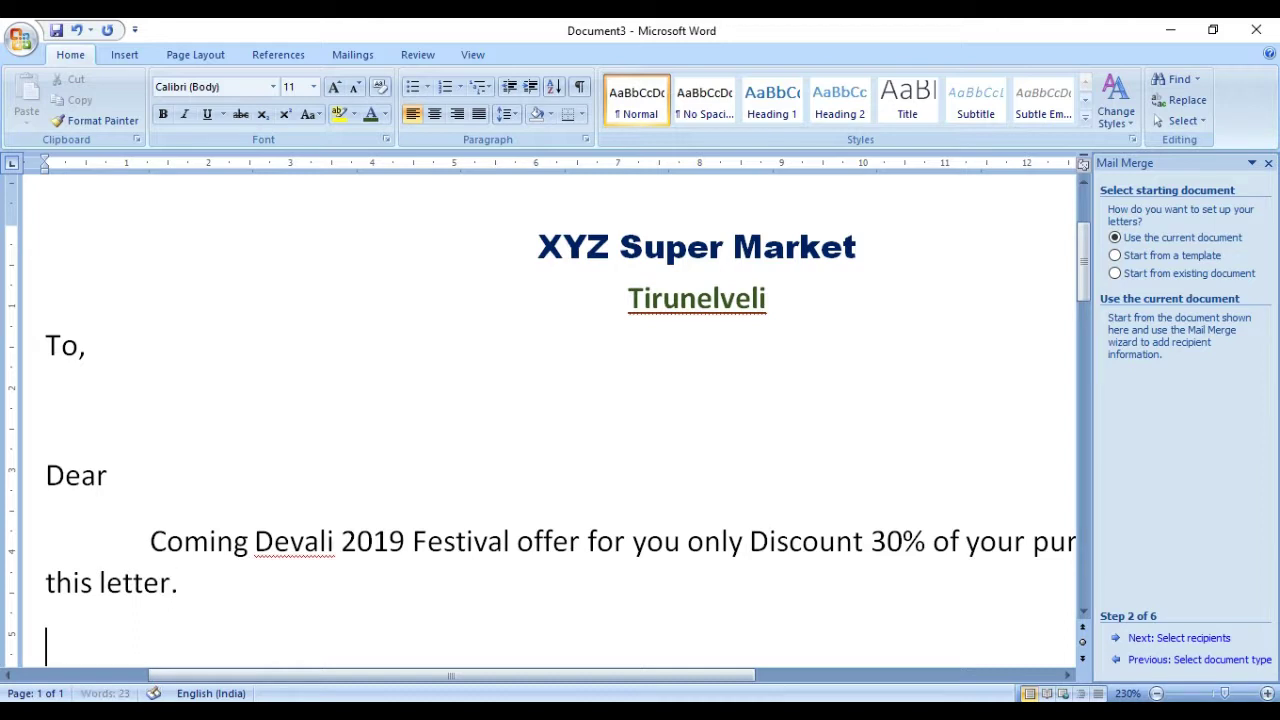
- Write the closing line "Thanks & Regards," and add a new line beneath it
{"action": "type", "text": "Thanks."}
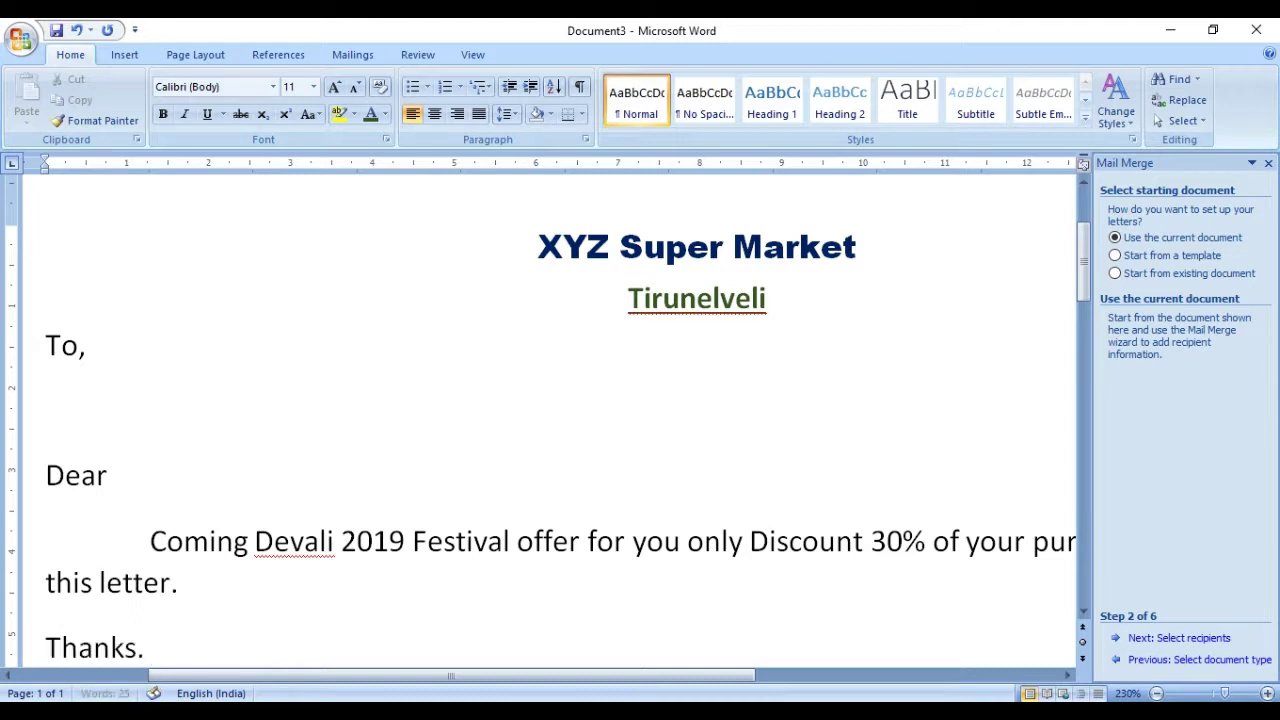
{"action": "key", "text": "BackSpace"}
{"action": "type", "text": "& R"}
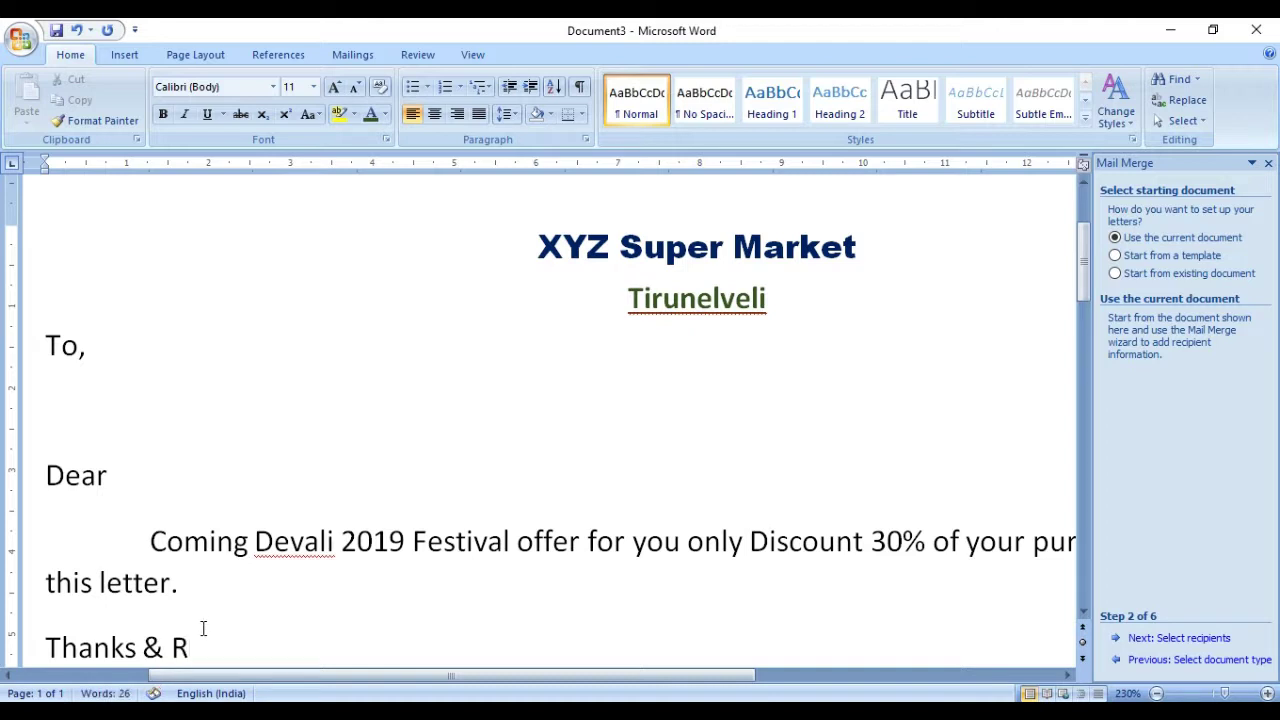
{"action": "type", "text": "egards,"}
{"action": "key", "text": "Return"}
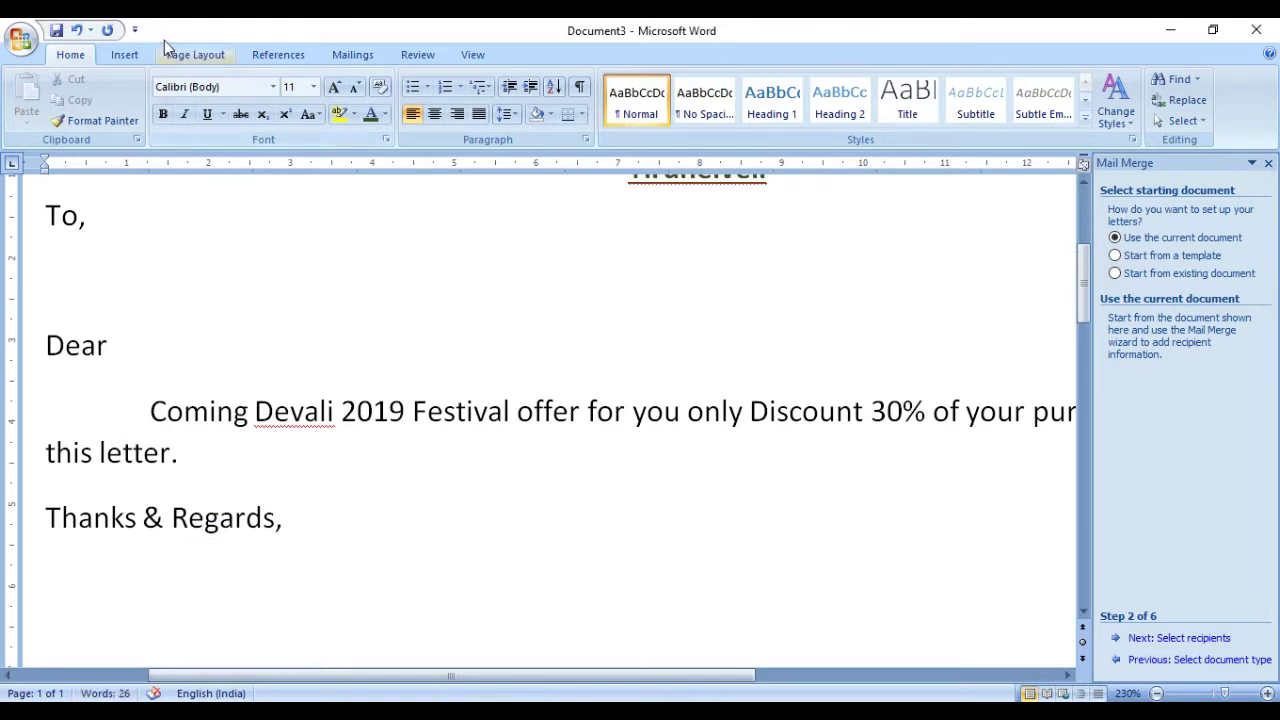
- Insert rainbow-coloured WordArt reading "Happy Diwali 2019" on the line below "Thanks & Regards,"
{"action": "left_click", "coordinate": [126, 55]}
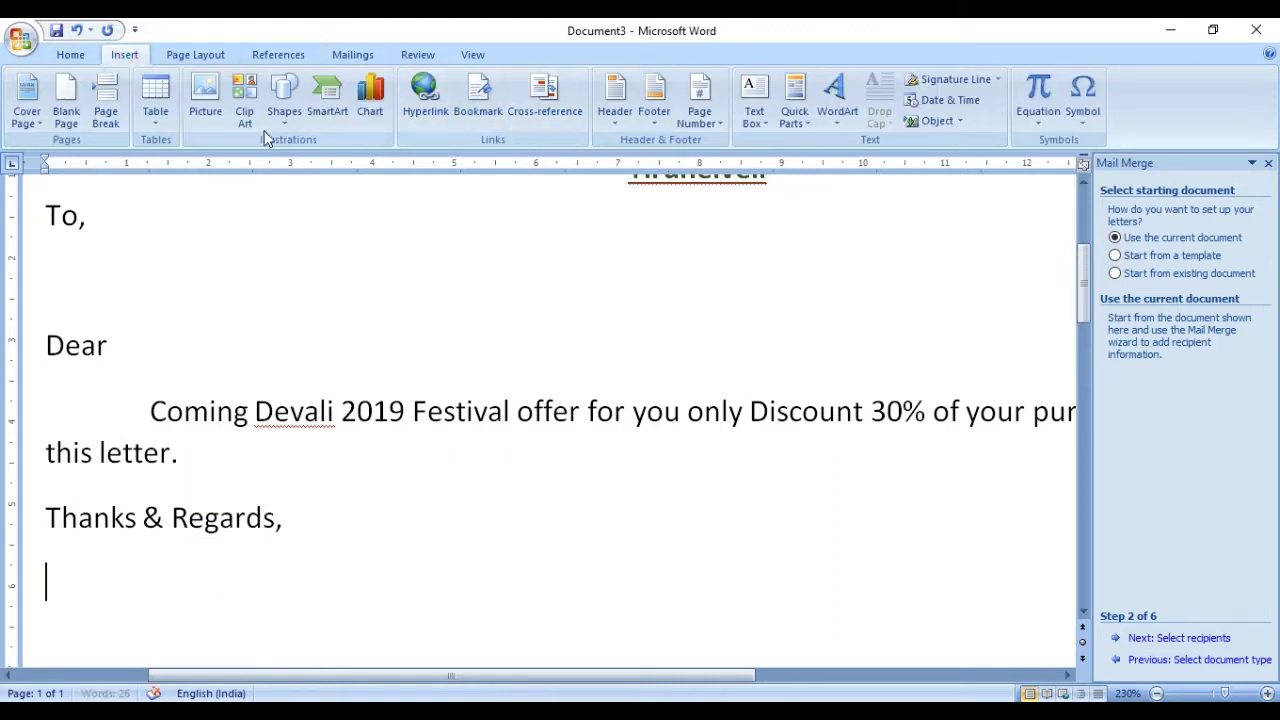
{"action": "left_click", "coordinate": [817, 118]}
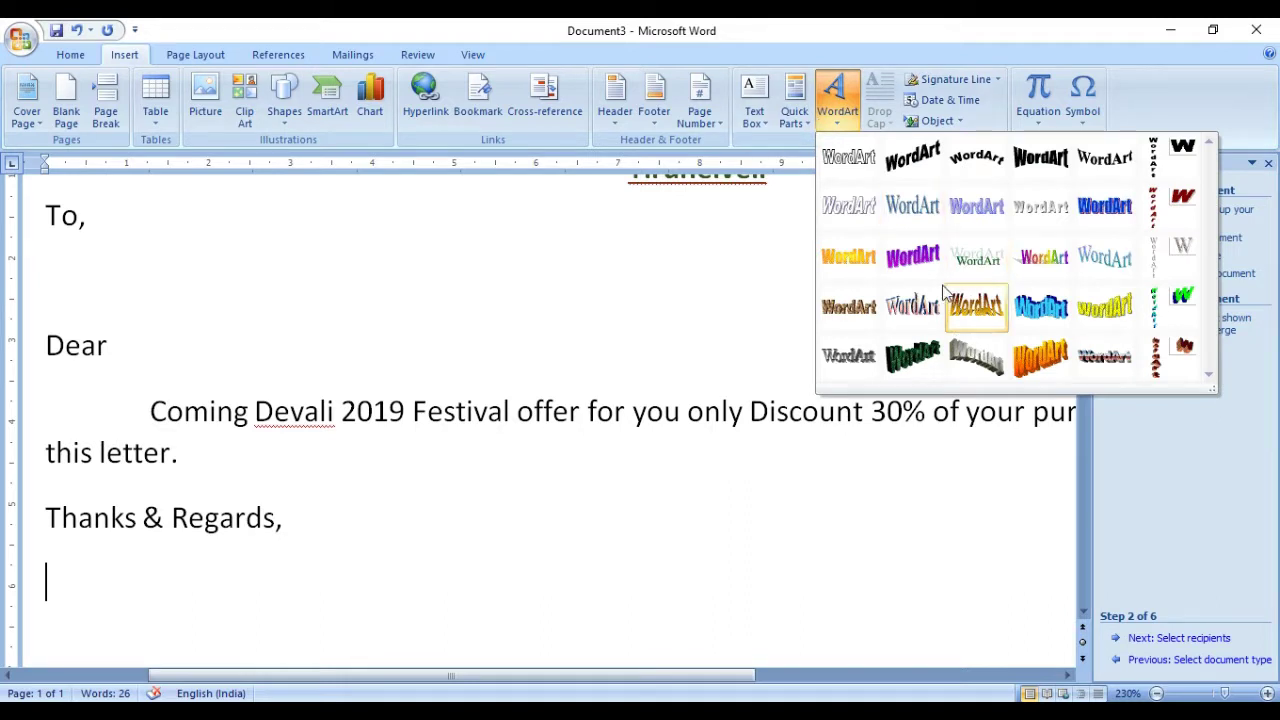
{"action": "left_click", "coordinate": [1035, 266]}
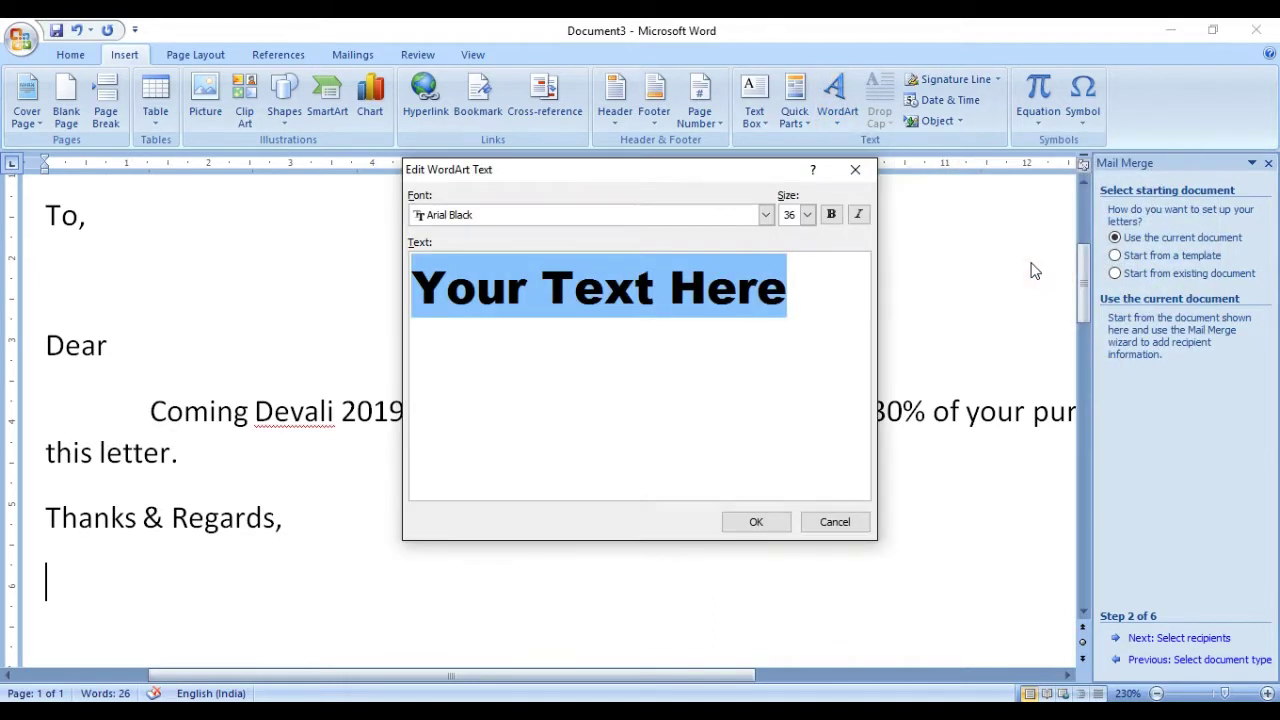
{"action": "type", "text": "Ha"}
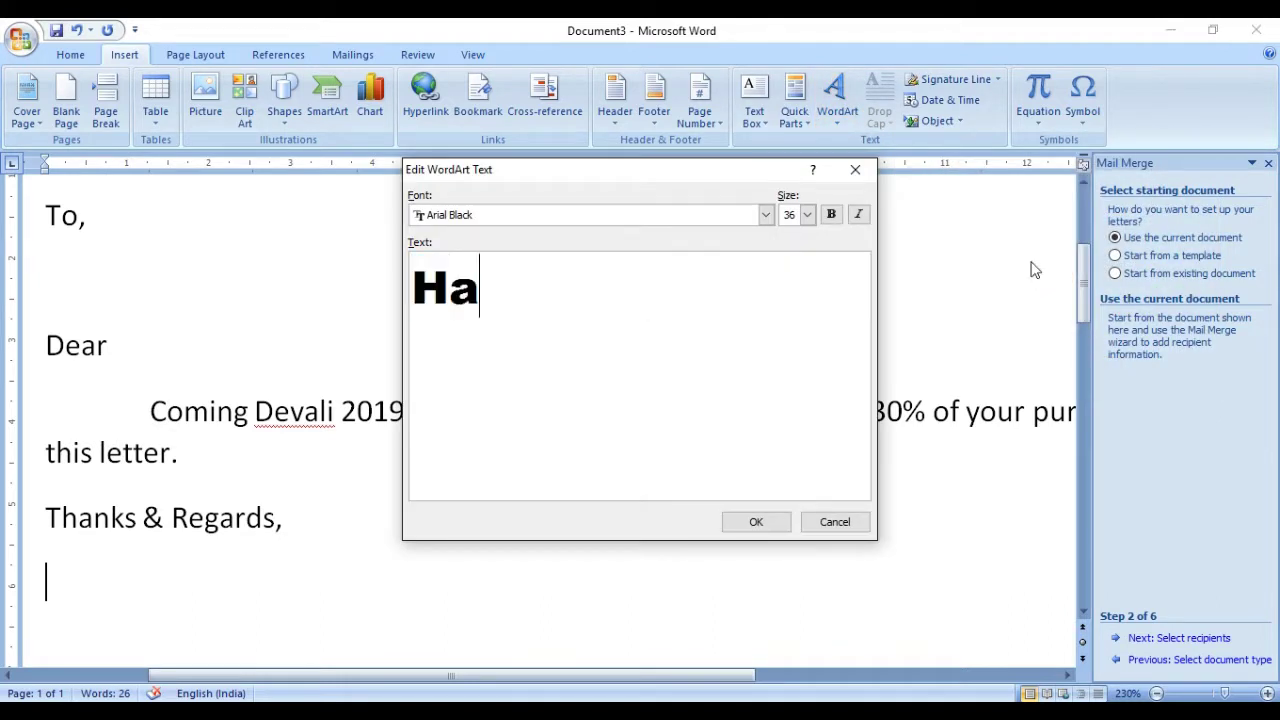
{"action": "type", "text": "ppy Diwali"}
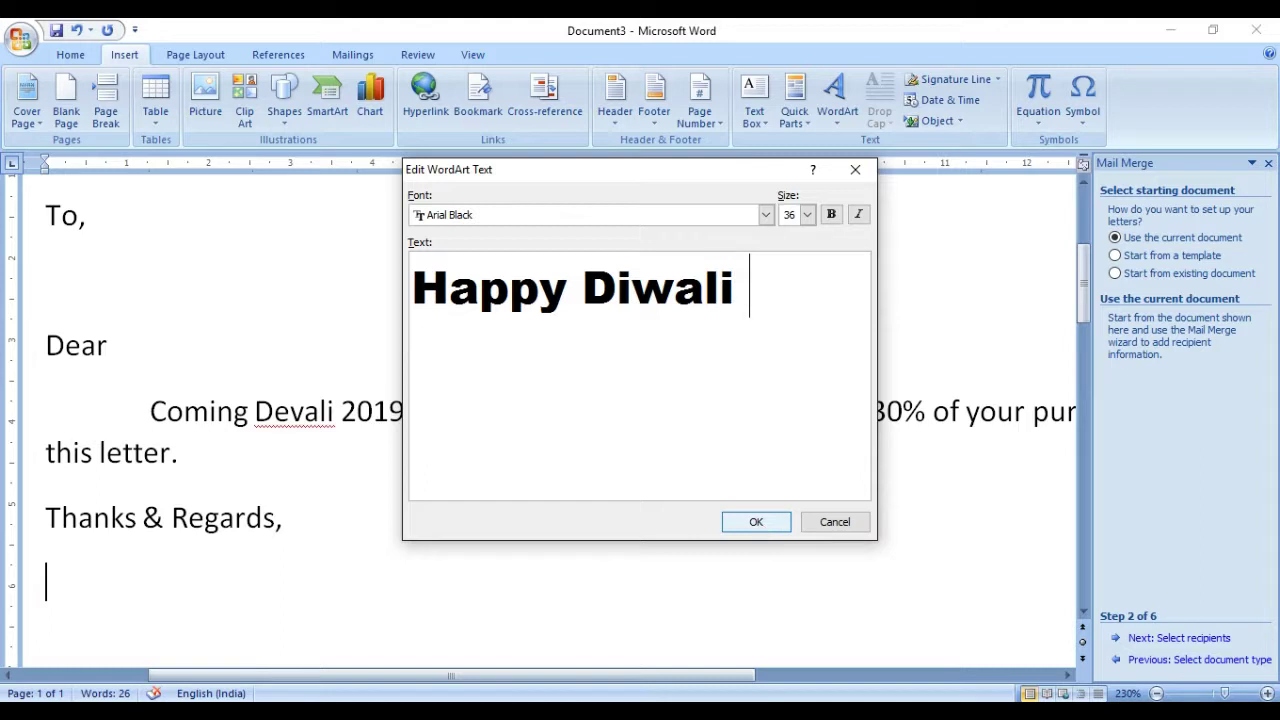
{"action": "type", "text": " 2019"}
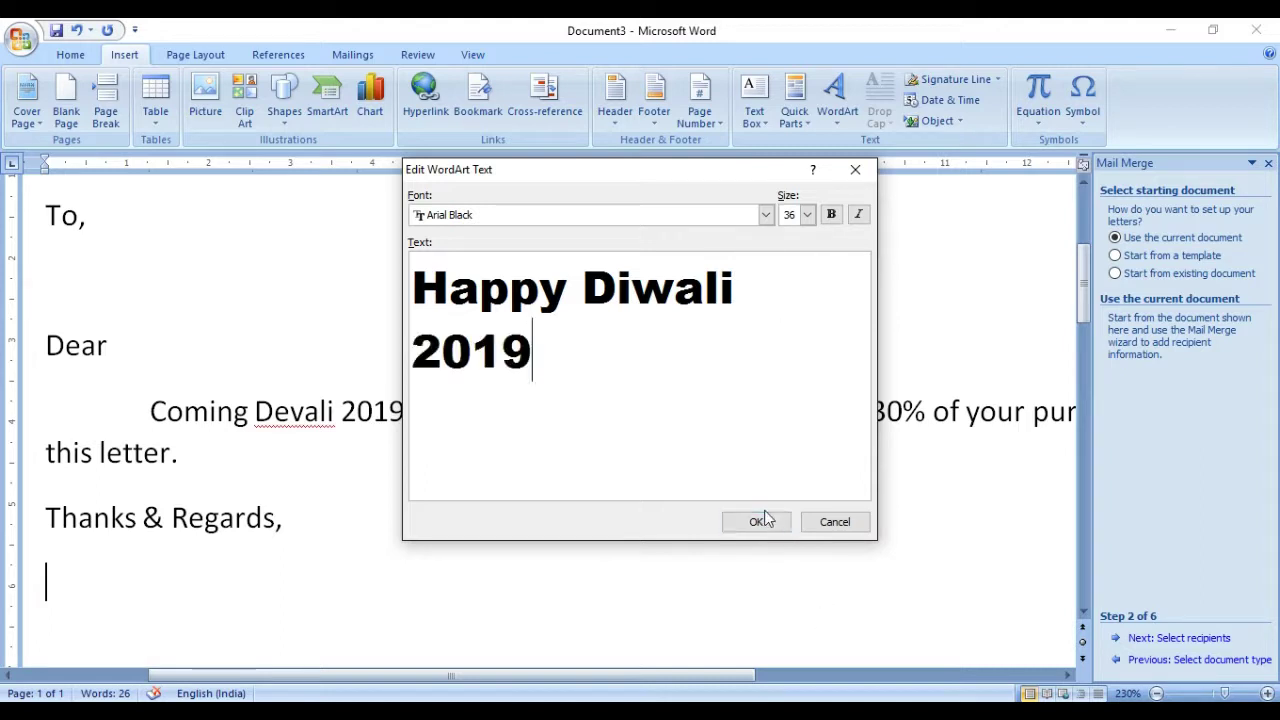
{"action": "left_click", "coordinate": [762, 521]}
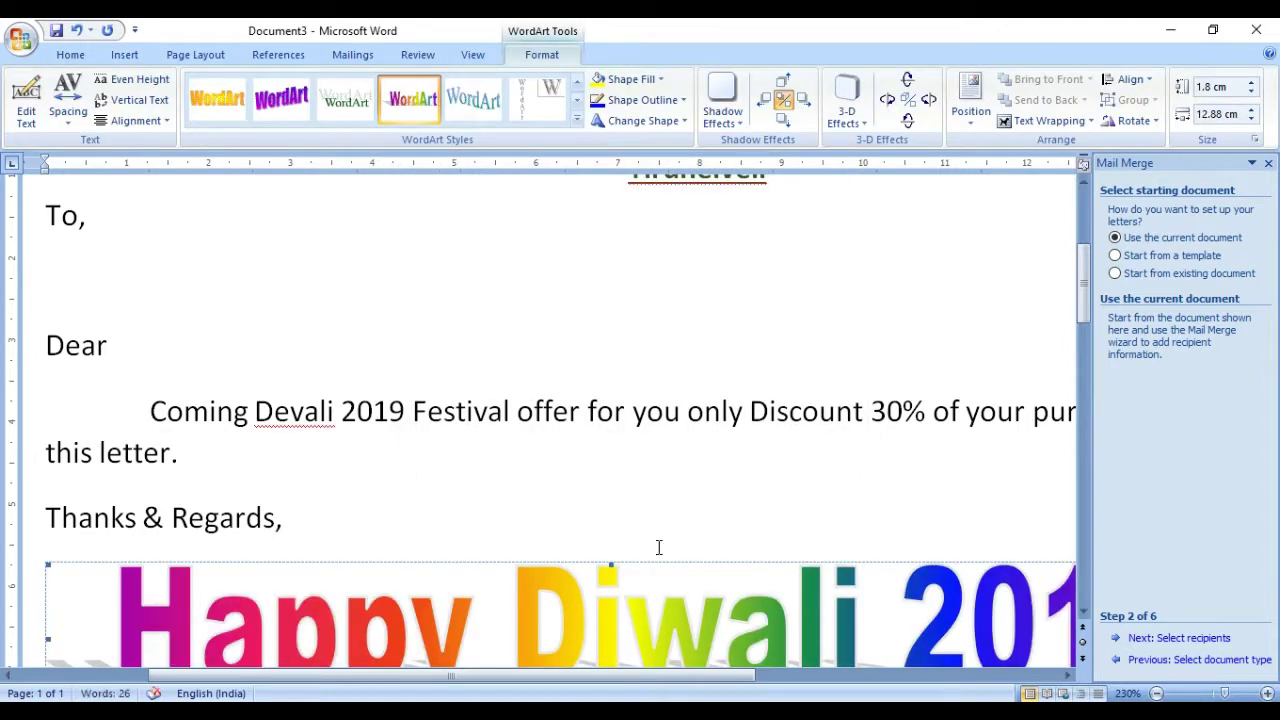
- Write "By," indented below the WordArt, with "Xyz Super Market." on the following line
{"action": "scroll", "coordinate": [655, 541], "scroll_direction": "down", "scroll_amount": 6}
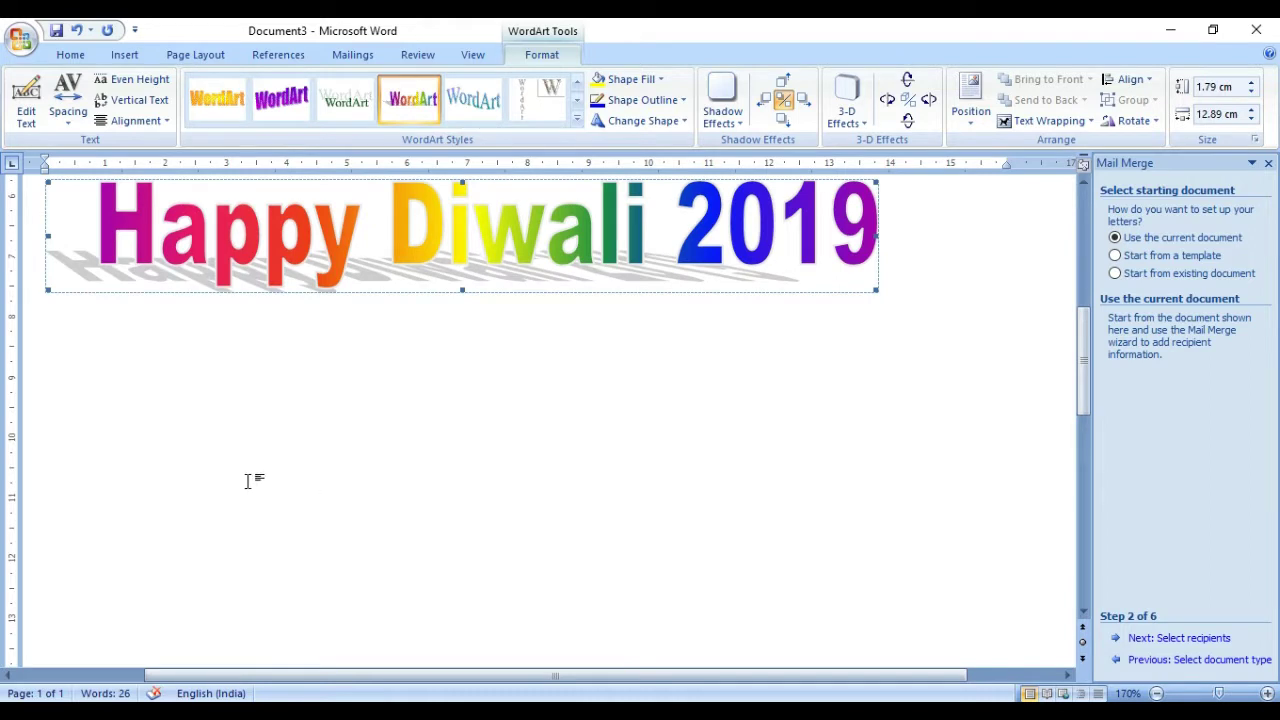
{"action": "left_click", "coordinate": [145, 374]}
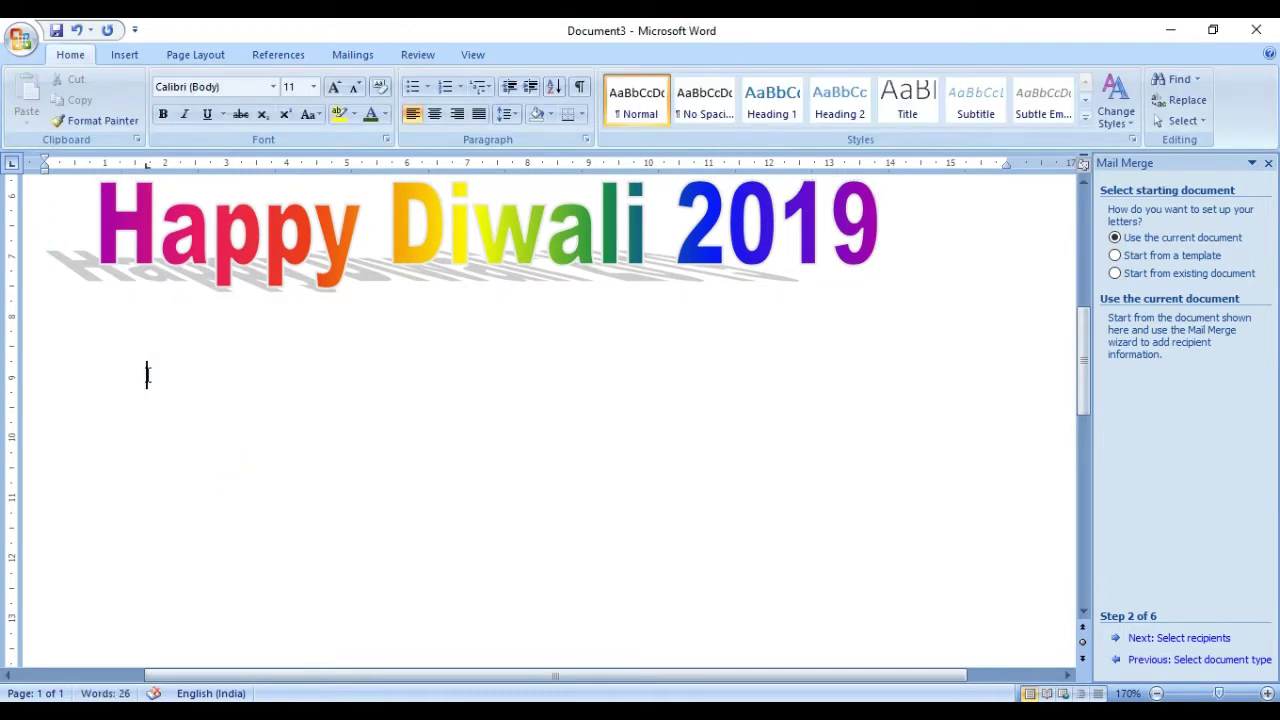
{"action": "type", "text": "By,"}
{"action": "key", "text": "Return"}
{"action": "type", "text": "Xyz Super Marke"}
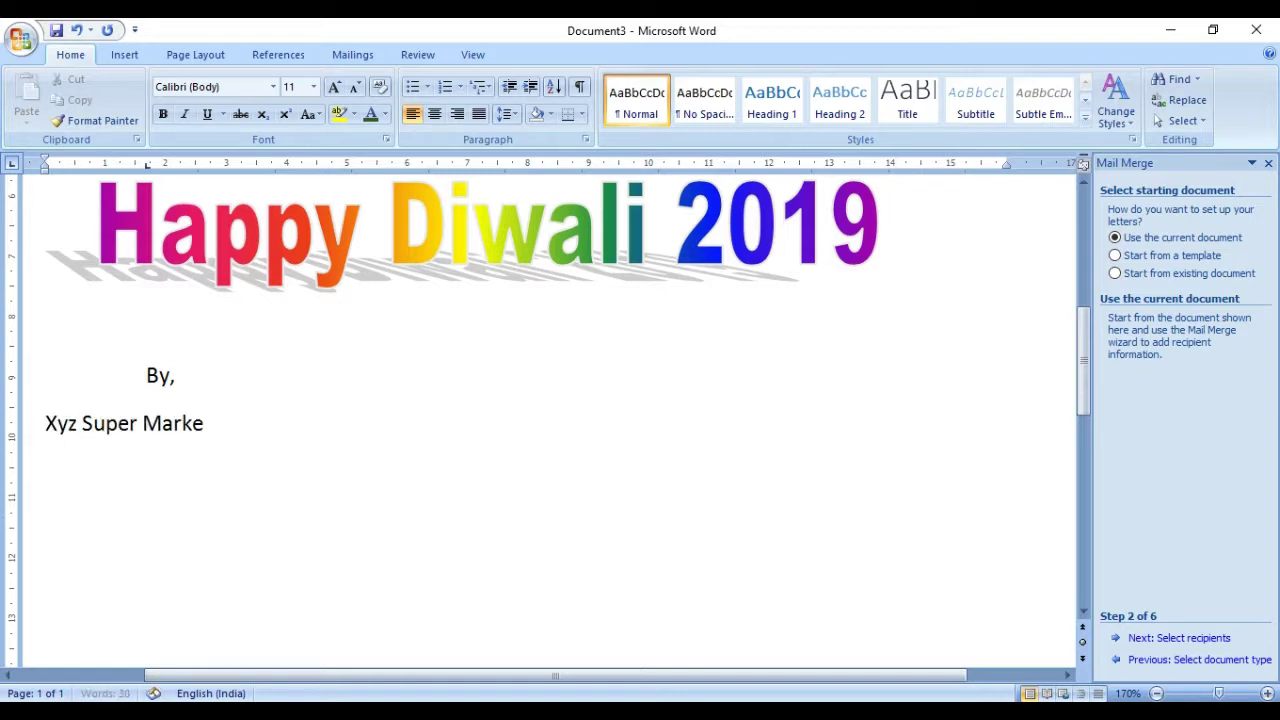
{"action": "type", "text": "t."}
- Correct the spelling of the festival name in the offer sentence to "Diwali"
{"action": "scroll", "coordinate": [137, 380], "scroll_direction": "down", "scroll_amount": 6, "text": "ctrl"}
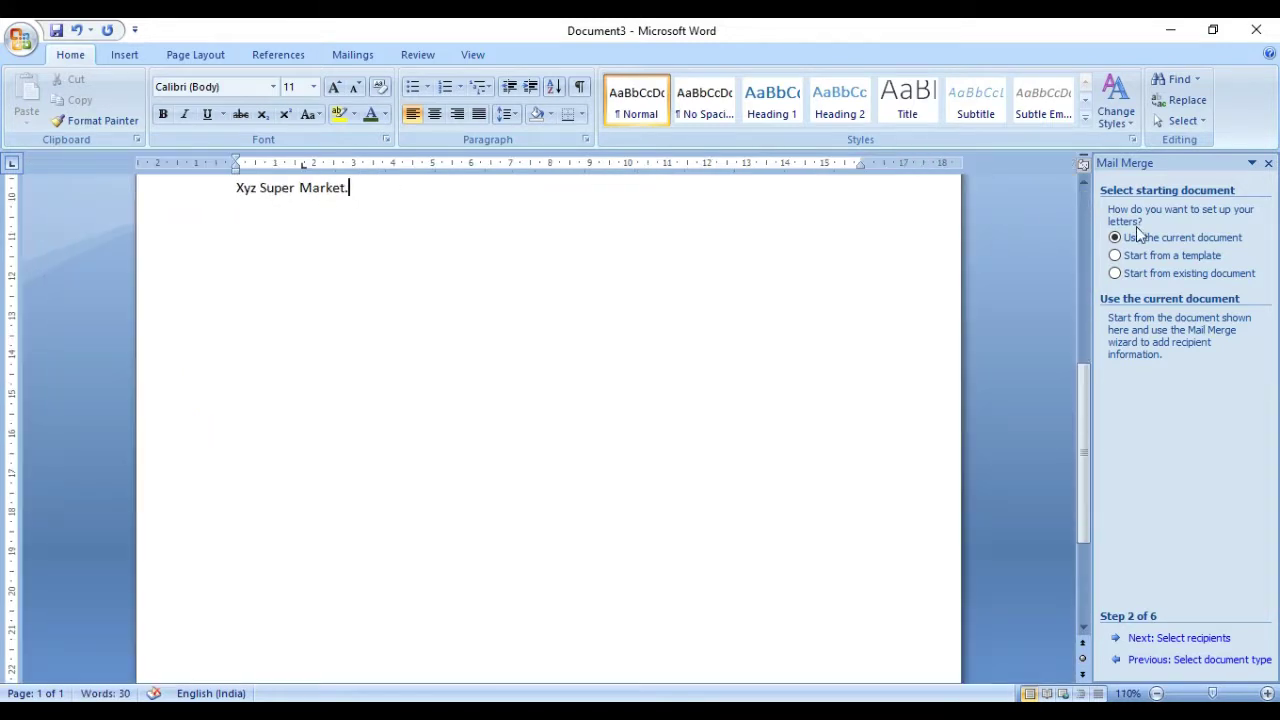
{"action": "left_click_drag", "start_coordinate": [1090, 212], "coordinate": [1080, 214]}
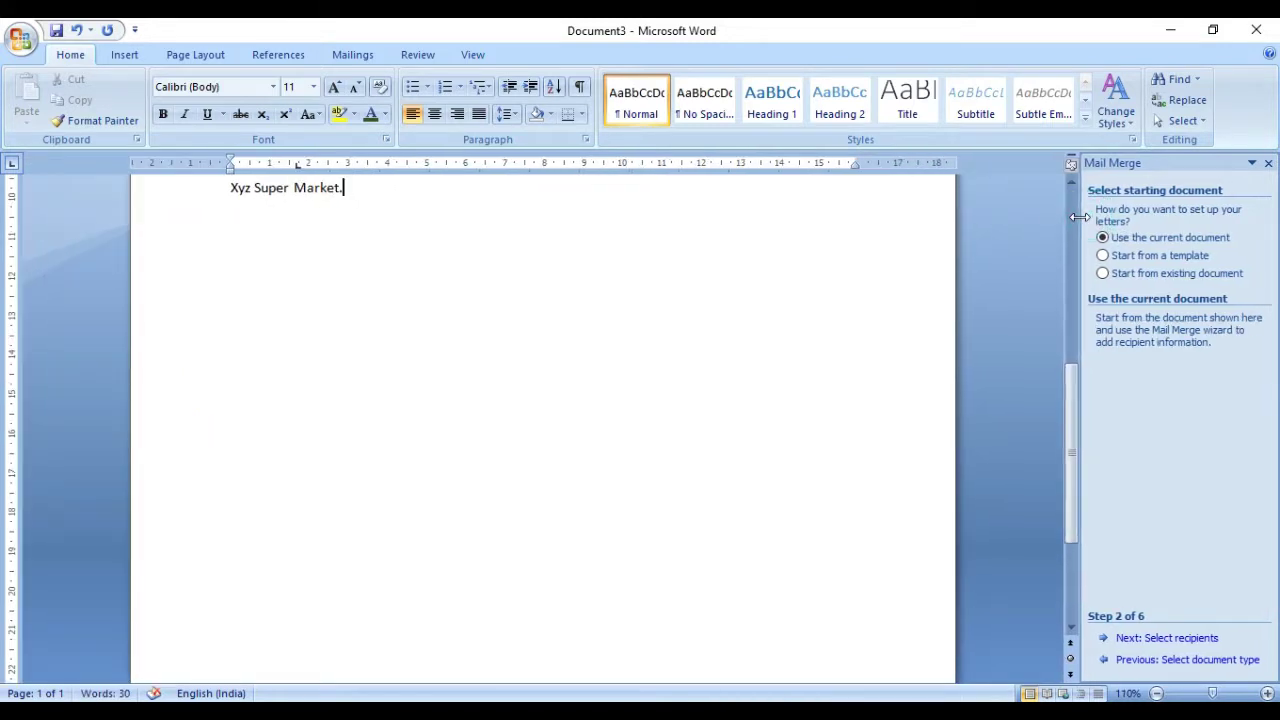
{"action": "left_click", "coordinate": [1069, 231]}
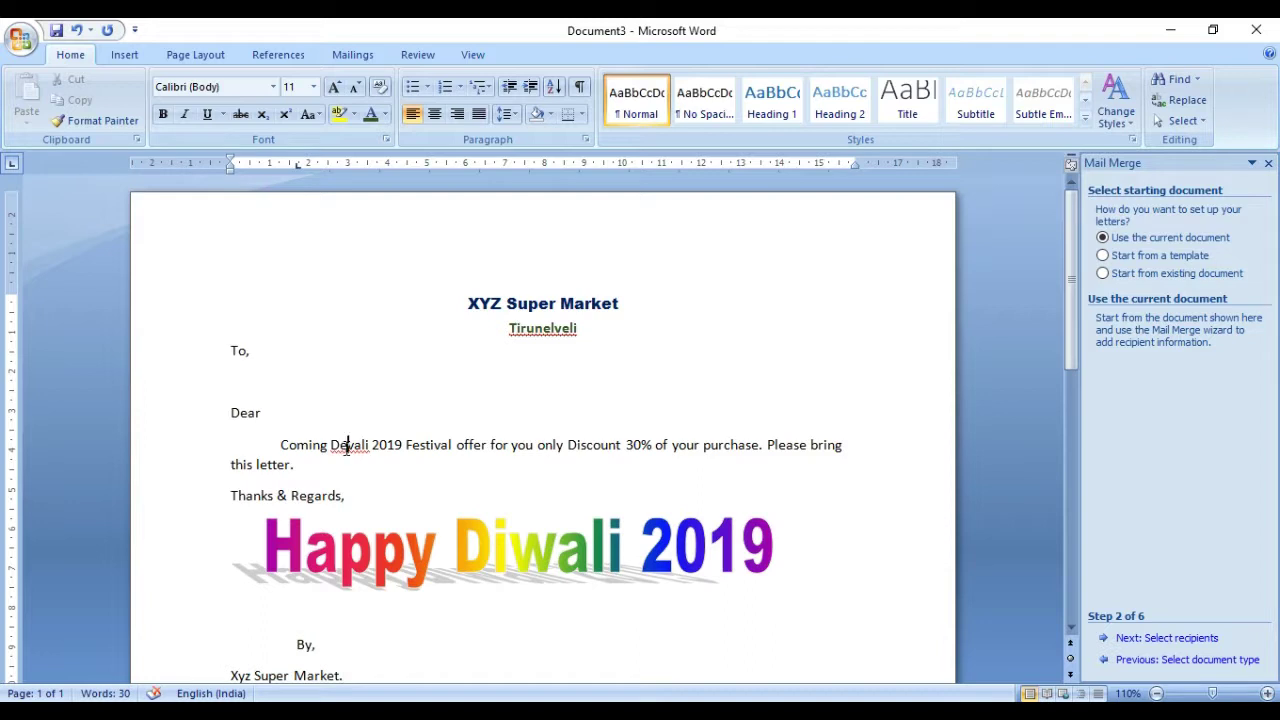
{"action": "key", "text": "BackSpace"}
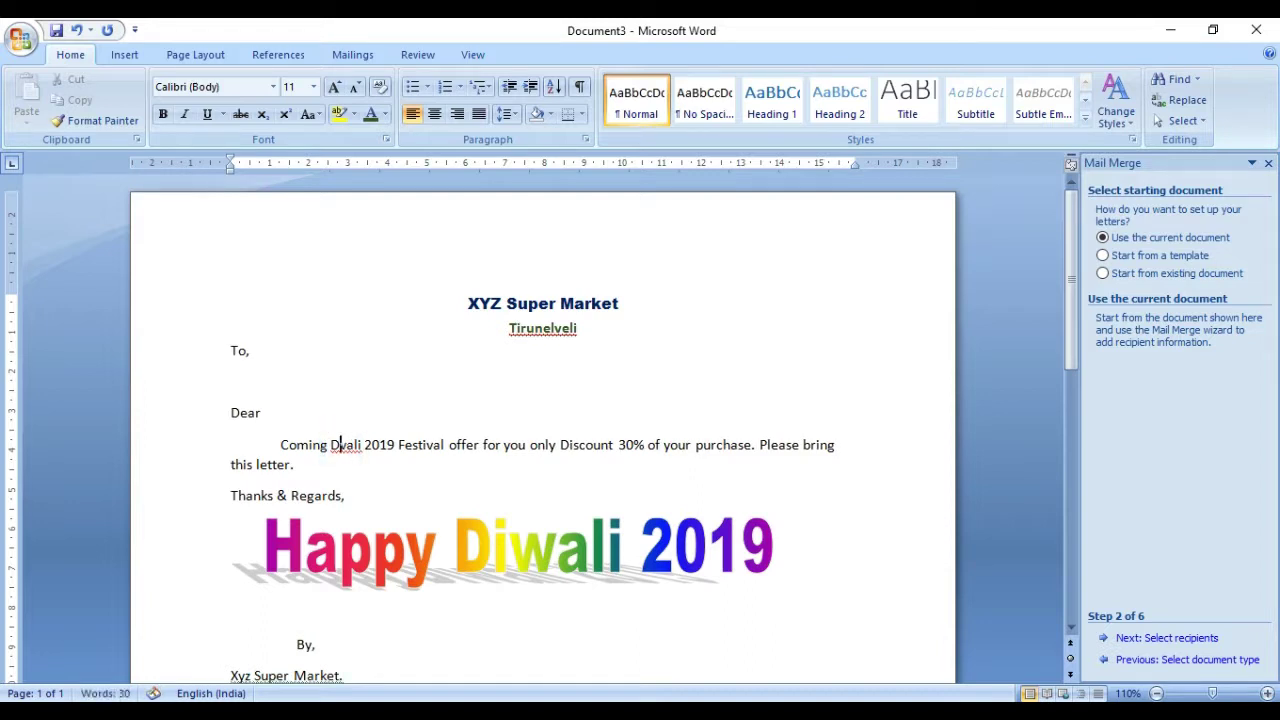
{"action": "type", "text": "i"}
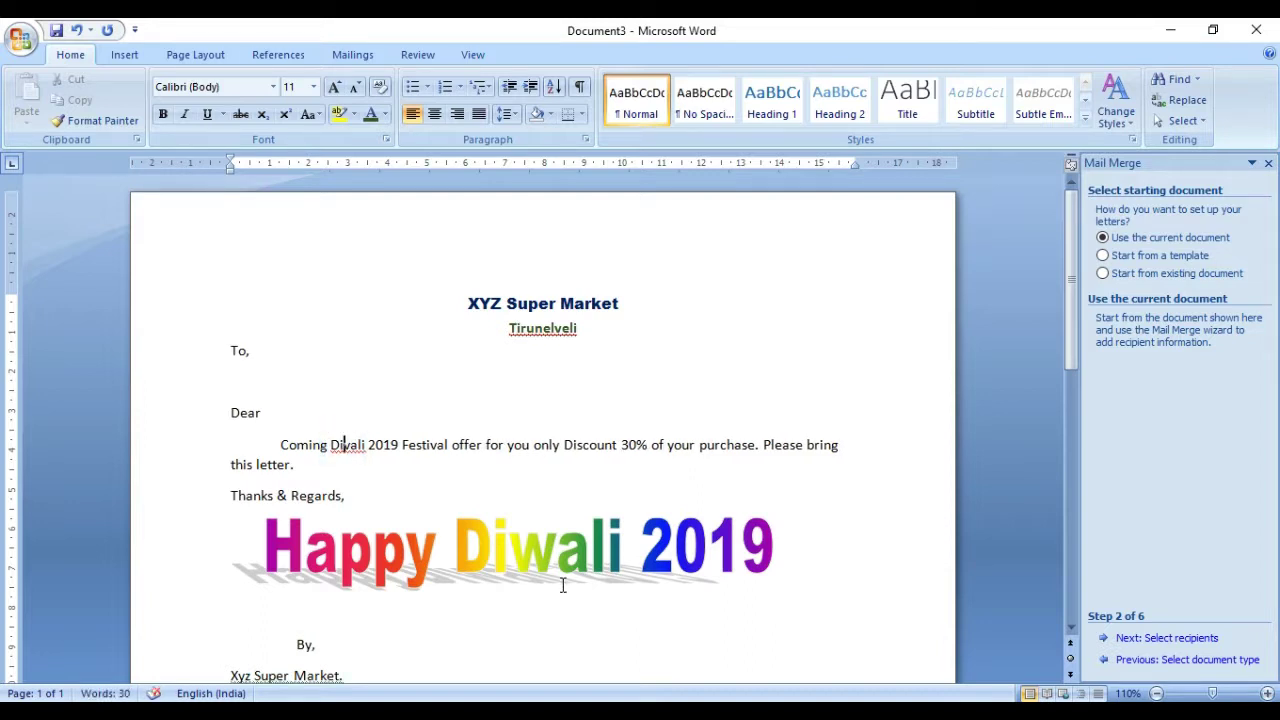
{"action": "key", "text": "Delete"}
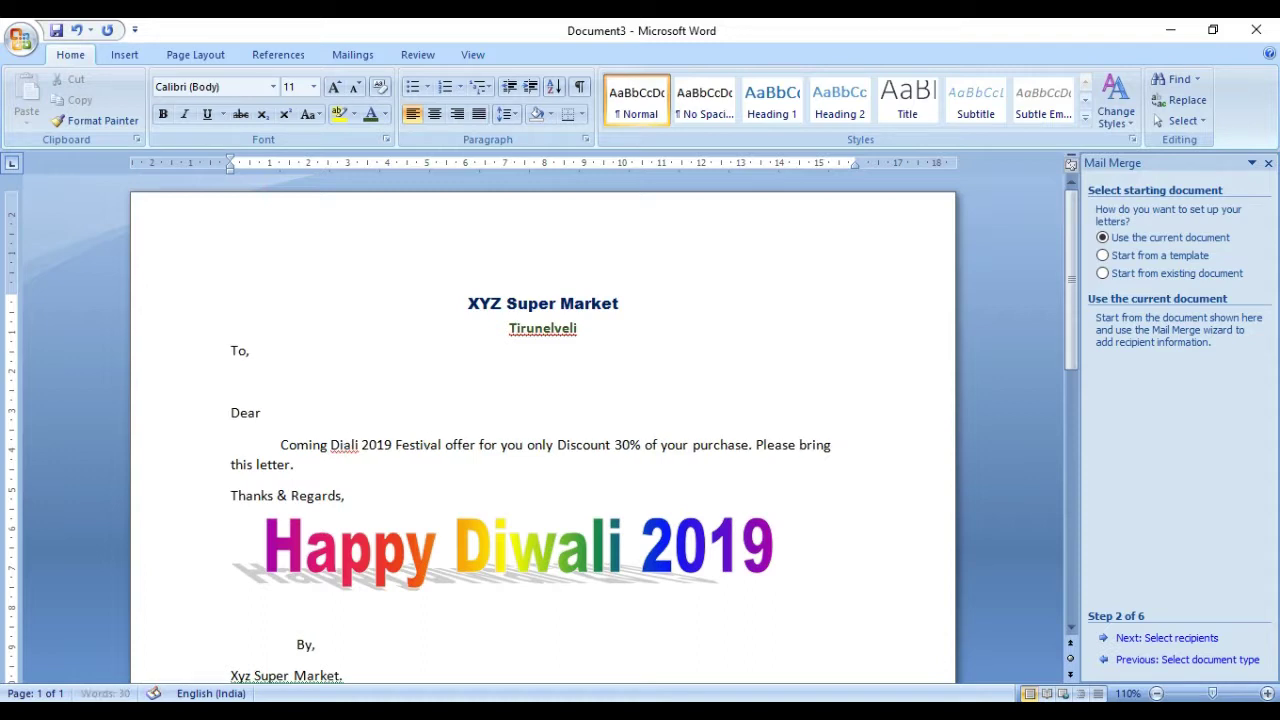
{"action": "type", "text": "w"}
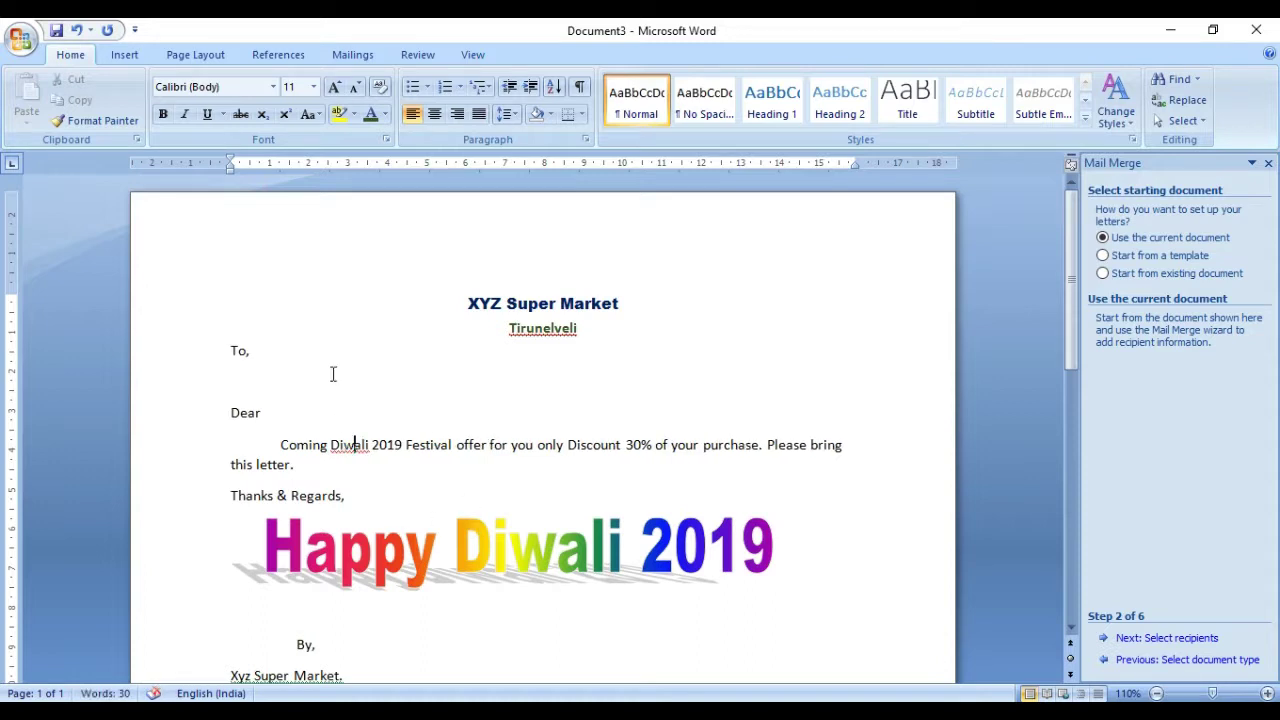
- With the cursor on the empty line under "To,", advance the wizard to recipient selection and start creating a new typed list
{"action": "left_click", "coordinate": [288, 373]}
{"action": "left_click", "coordinate": [1196, 640]}
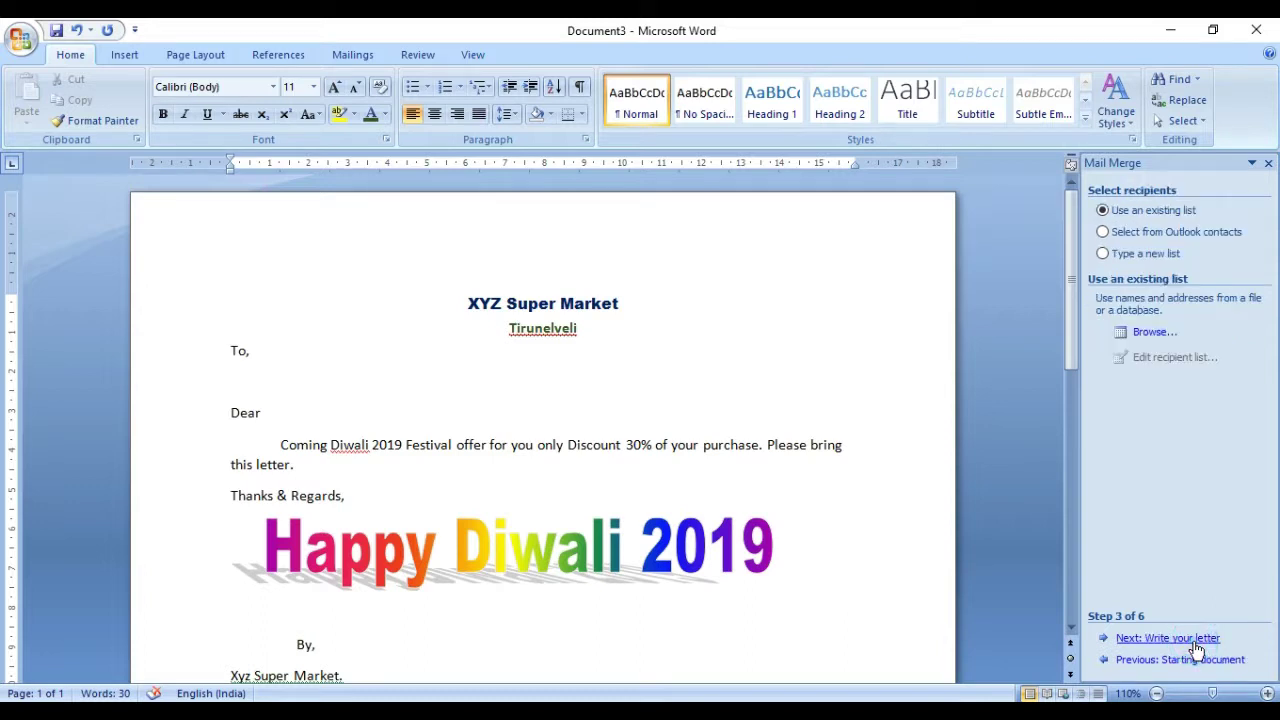
{"action": "left_click", "coordinate": [1140, 256]}
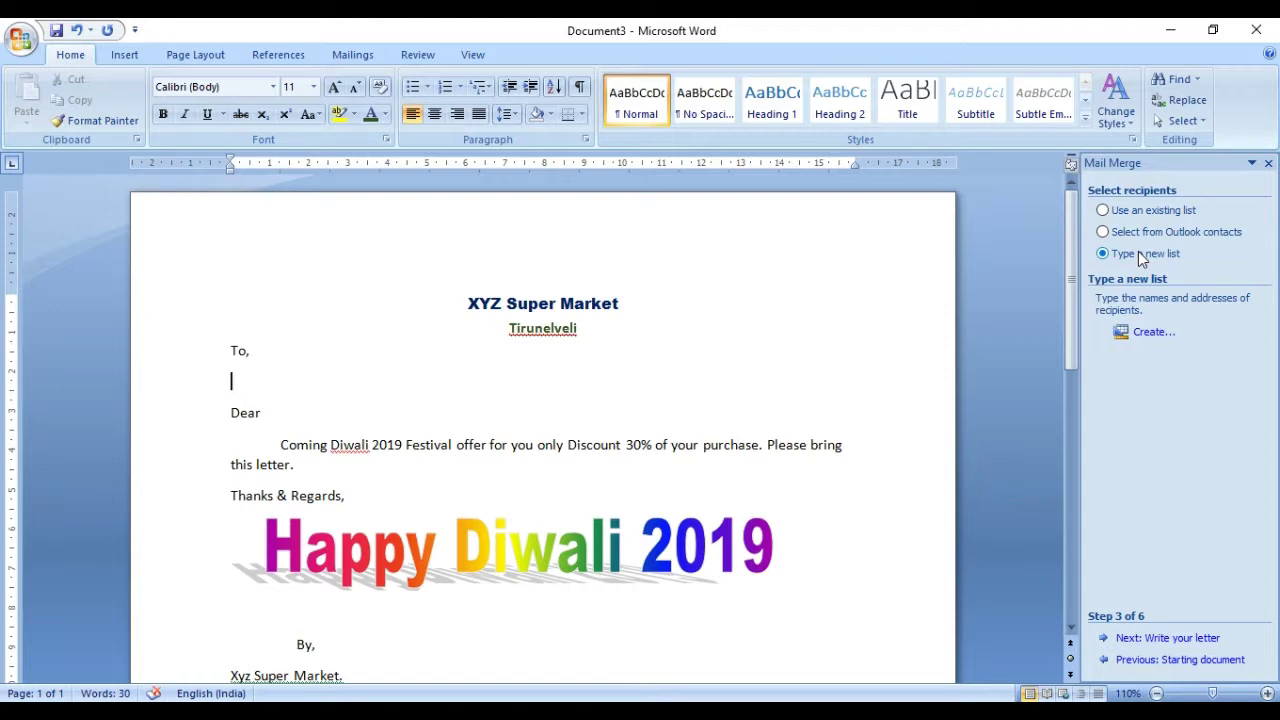
{"action": "left_click", "coordinate": [1146, 338]}
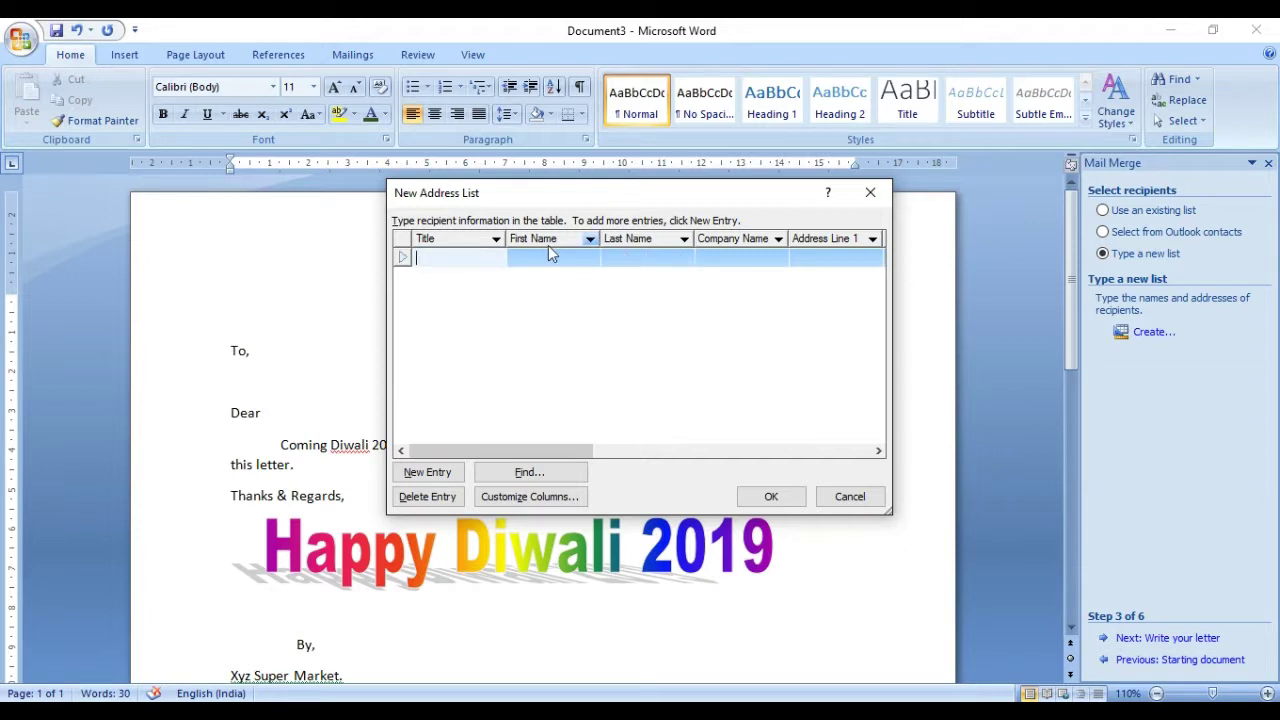
{"action": "left_click", "coordinate": [433, 252]}
- Customize the address list columns by deleting the Title, First Name and Last Name fields
{"action": "left_click", "coordinate": [504, 499]}
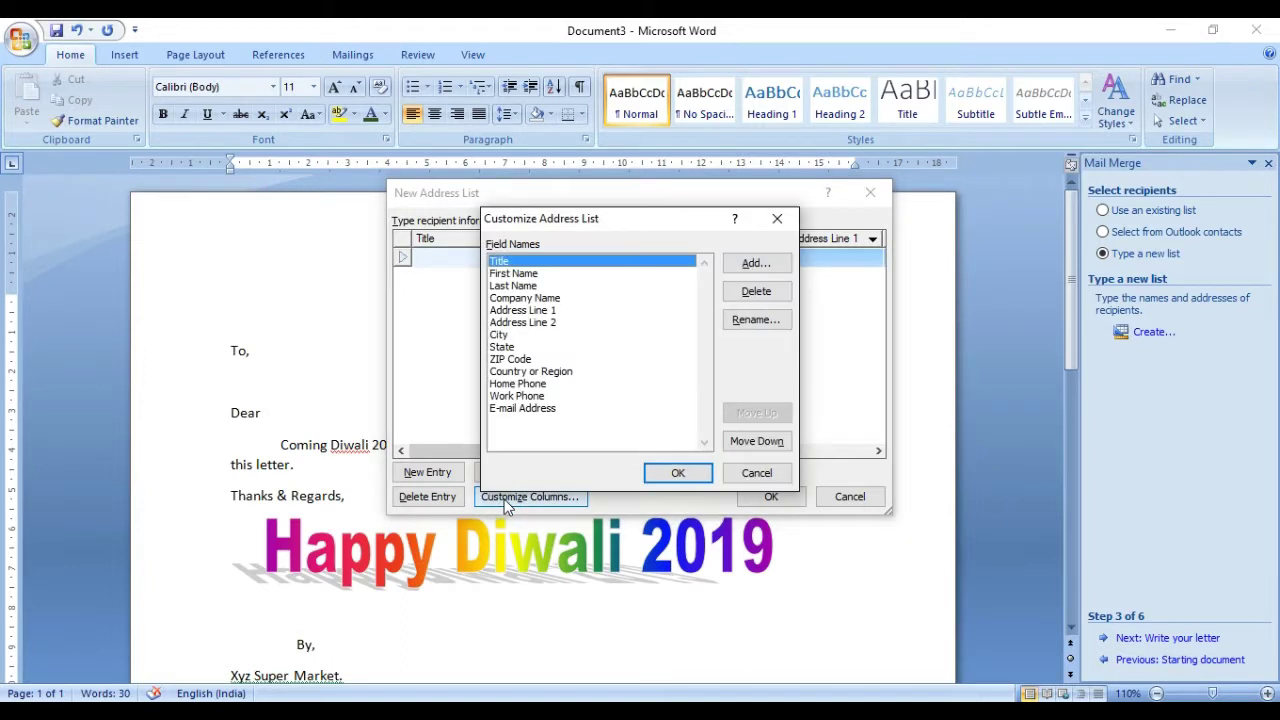
{"action": "left_click", "coordinate": [752, 291]}
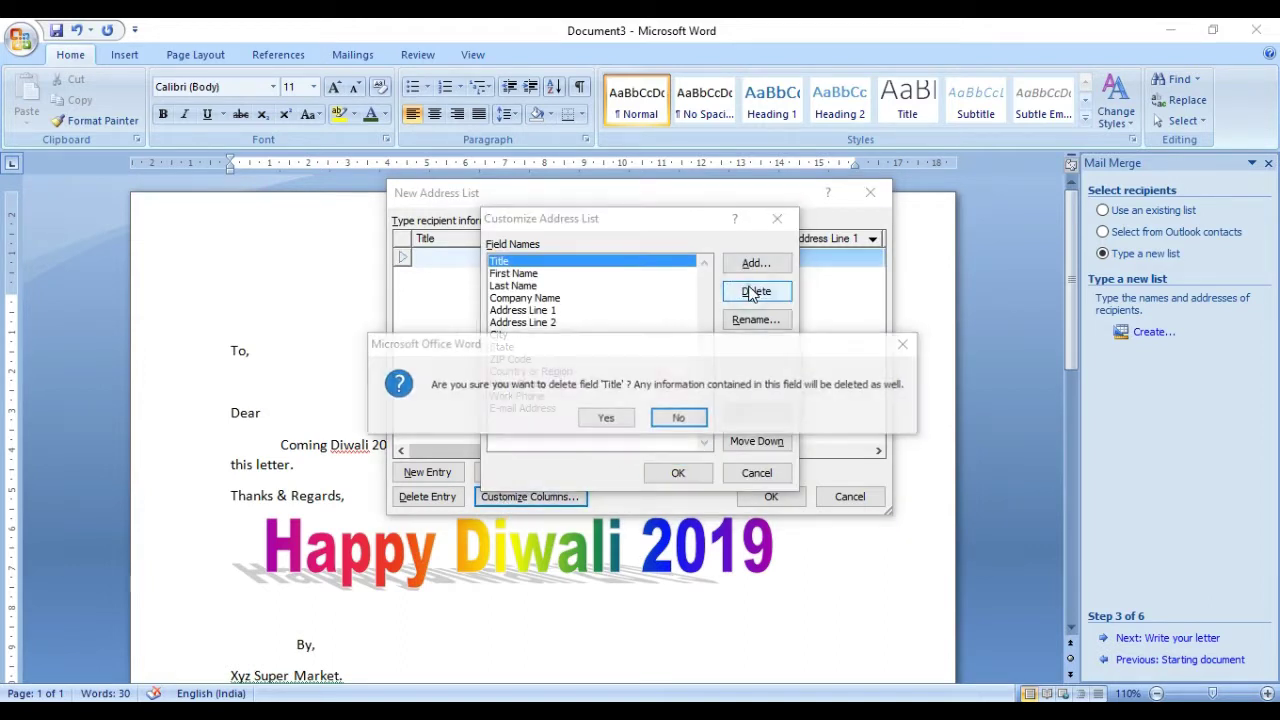
{"action": "left_click", "coordinate": [612, 420]}
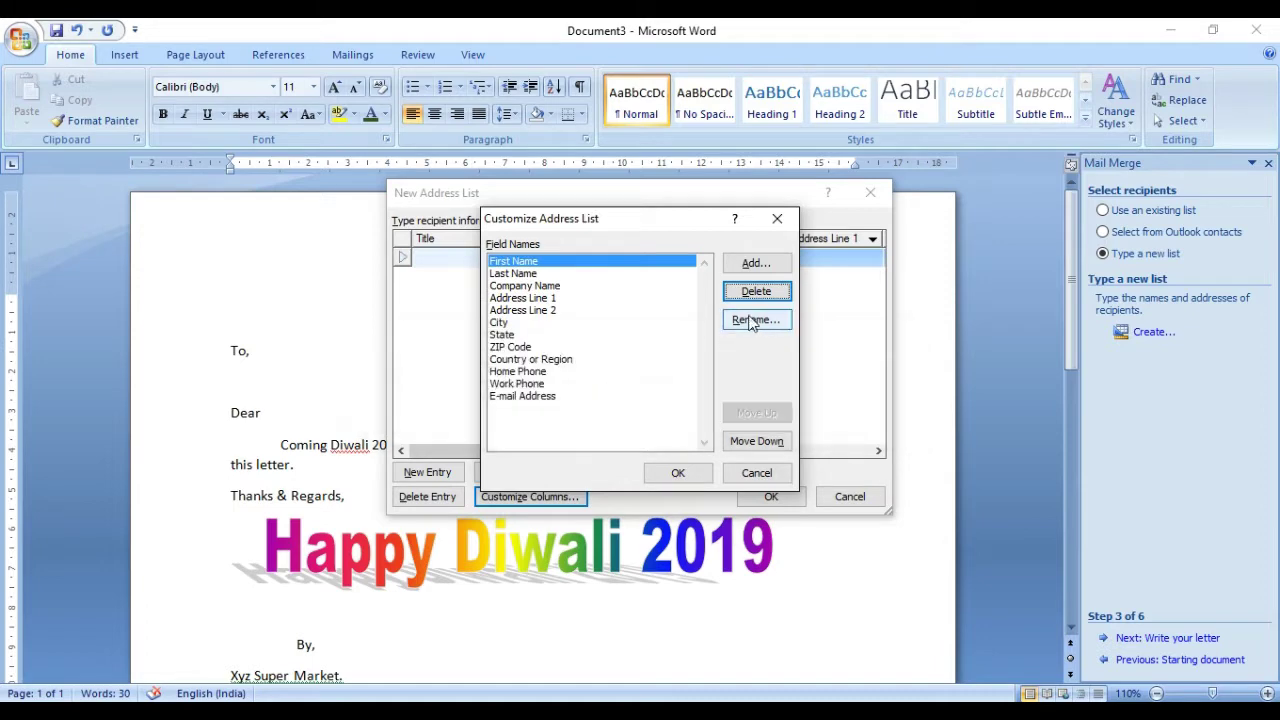
{"action": "left_click", "coordinate": [755, 299]}
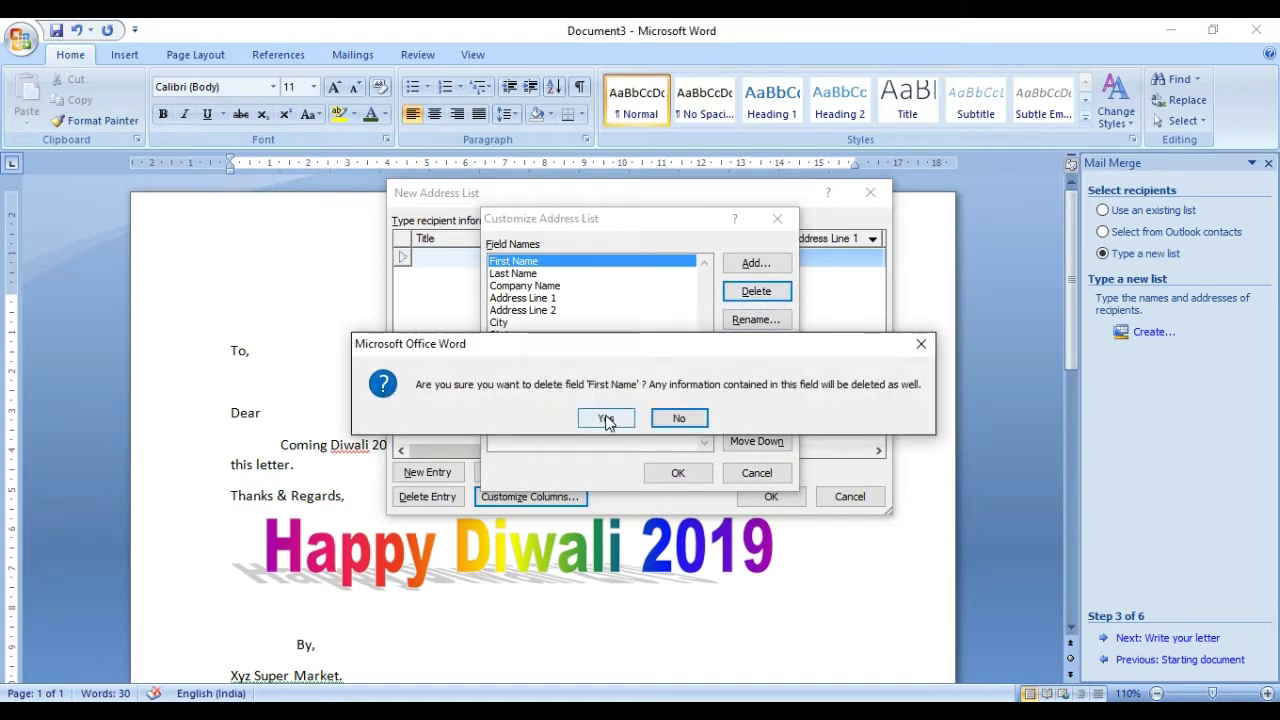
{"action": "left_click", "coordinate": [606, 418]}
{"action": "left_click", "coordinate": [750, 293]}
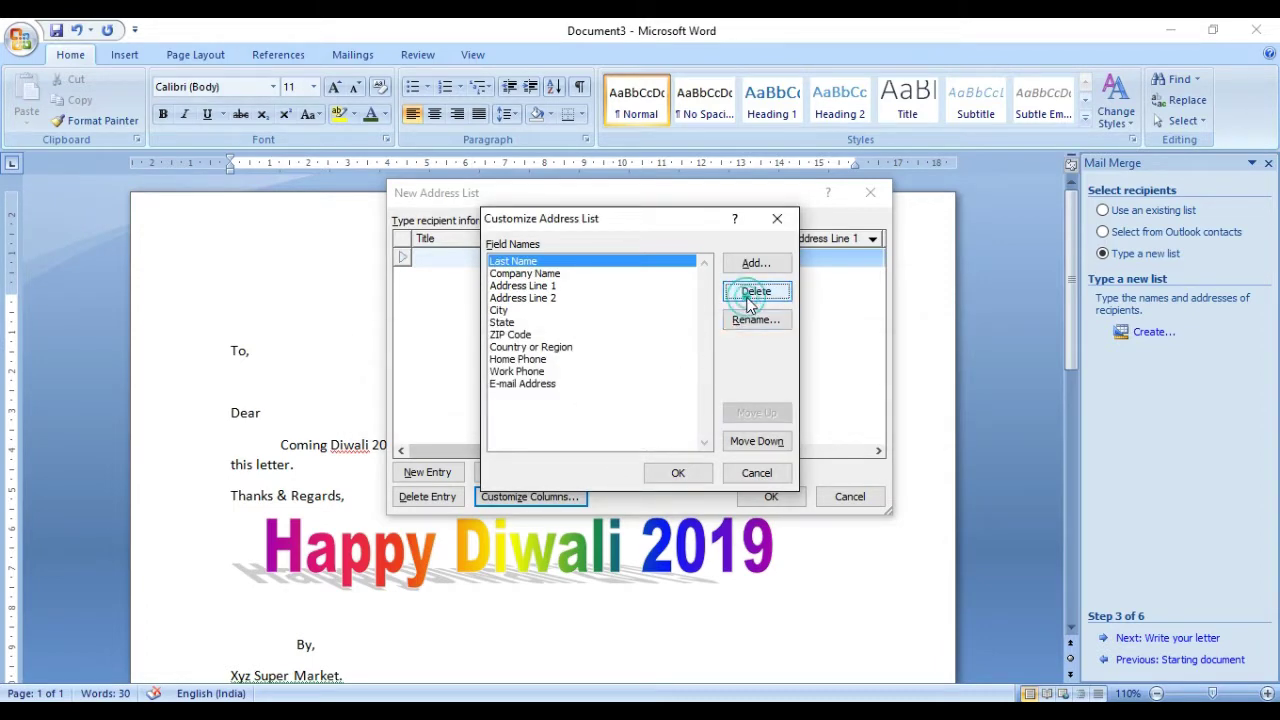
{"action": "left_click", "coordinate": [607, 418]}
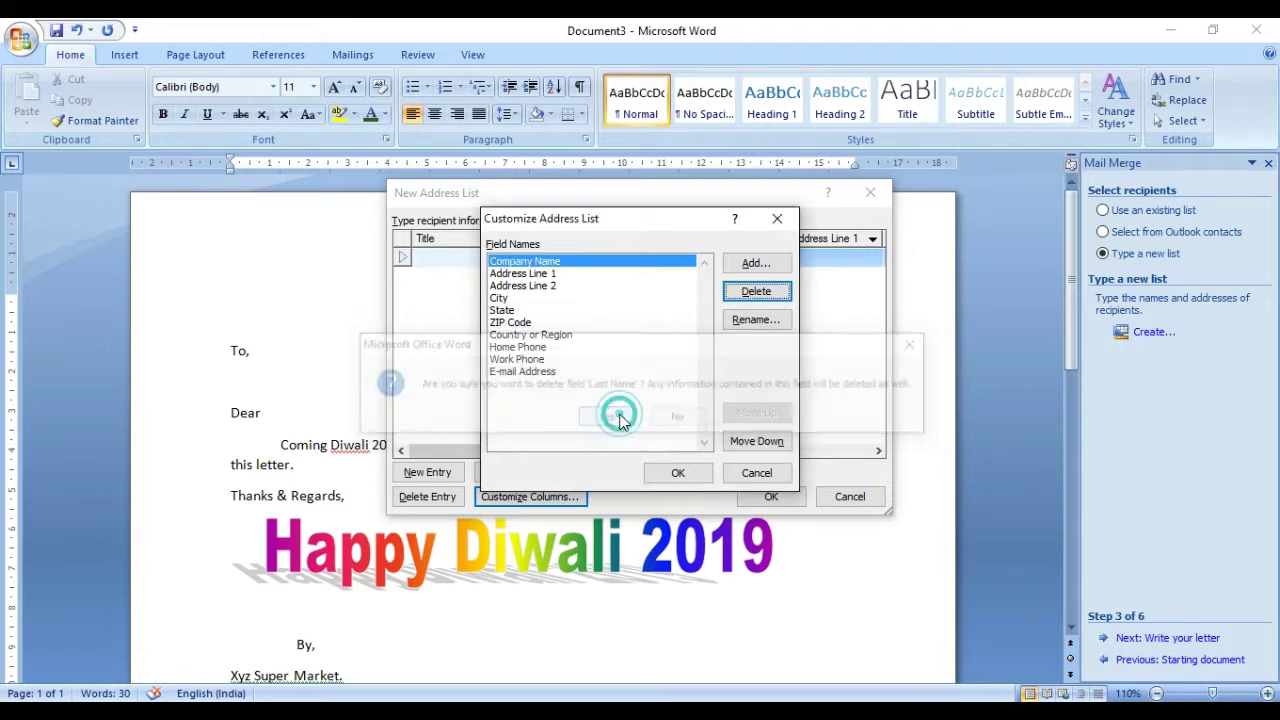
- Delete the Company Name, Address Line 1 and Address Line 2 fields from the address list
{"action": "left_click", "coordinate": [743, 297]}
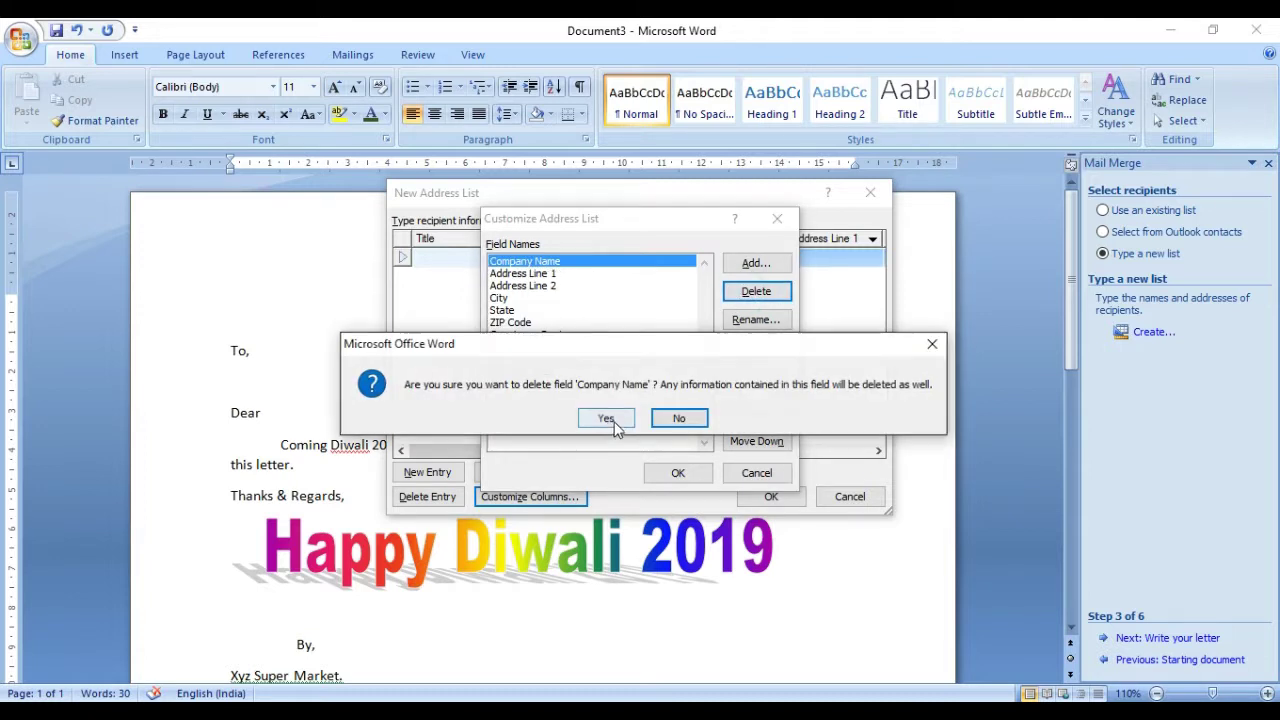
{"action": "left_click", "coordinate": [608, 420]}
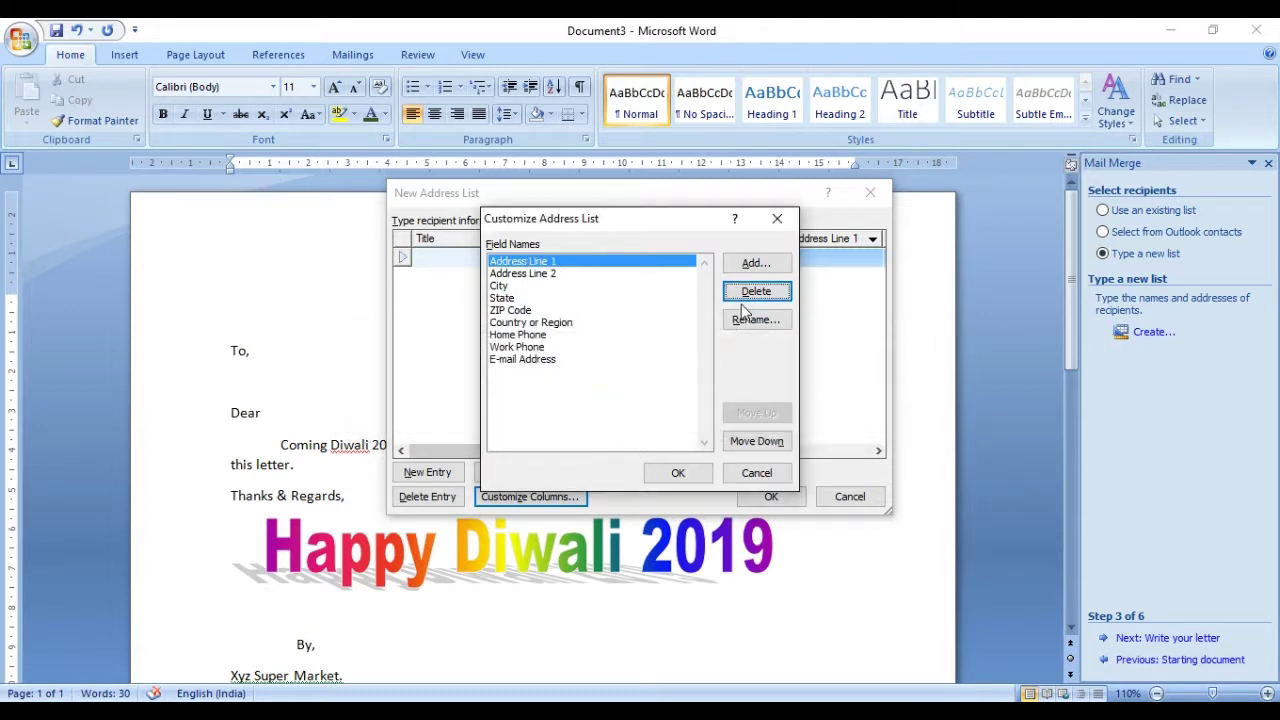
{"action": "left_click", "coordinate": [750, 291]}
{"action": "left_click", "coordinate": [606, 418]}
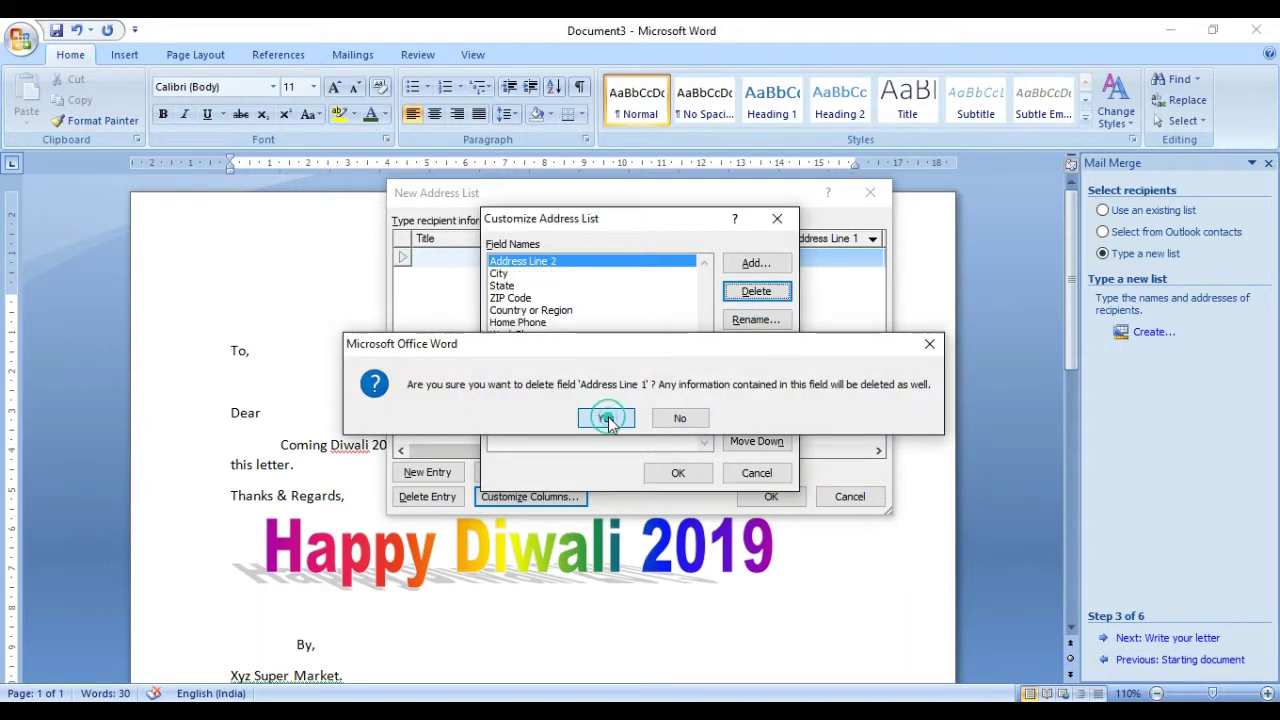
{"action": "left_click", "coordinate": [750, 296]}
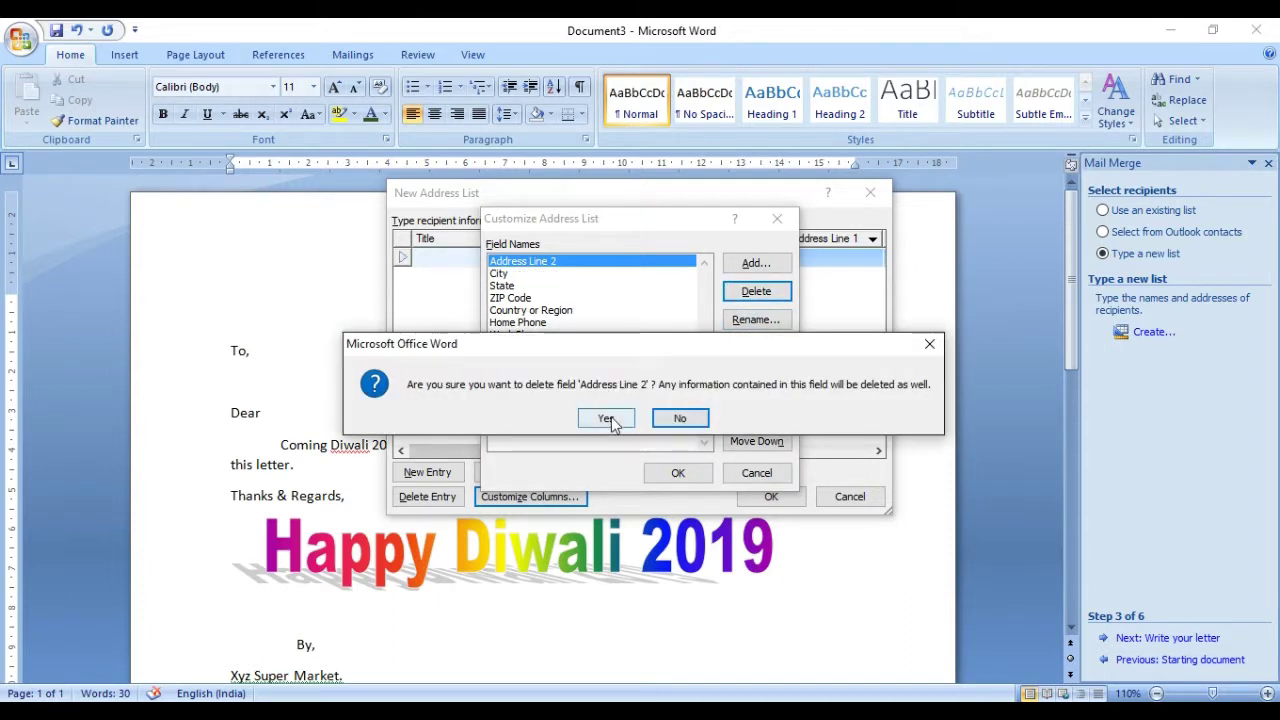
{"action": "left_click", "coordinate": [606, 418]}
- Delete the City, State and ZIP Code fields from the address list
{"action": "left_click", "coordinate": [732, 291]}
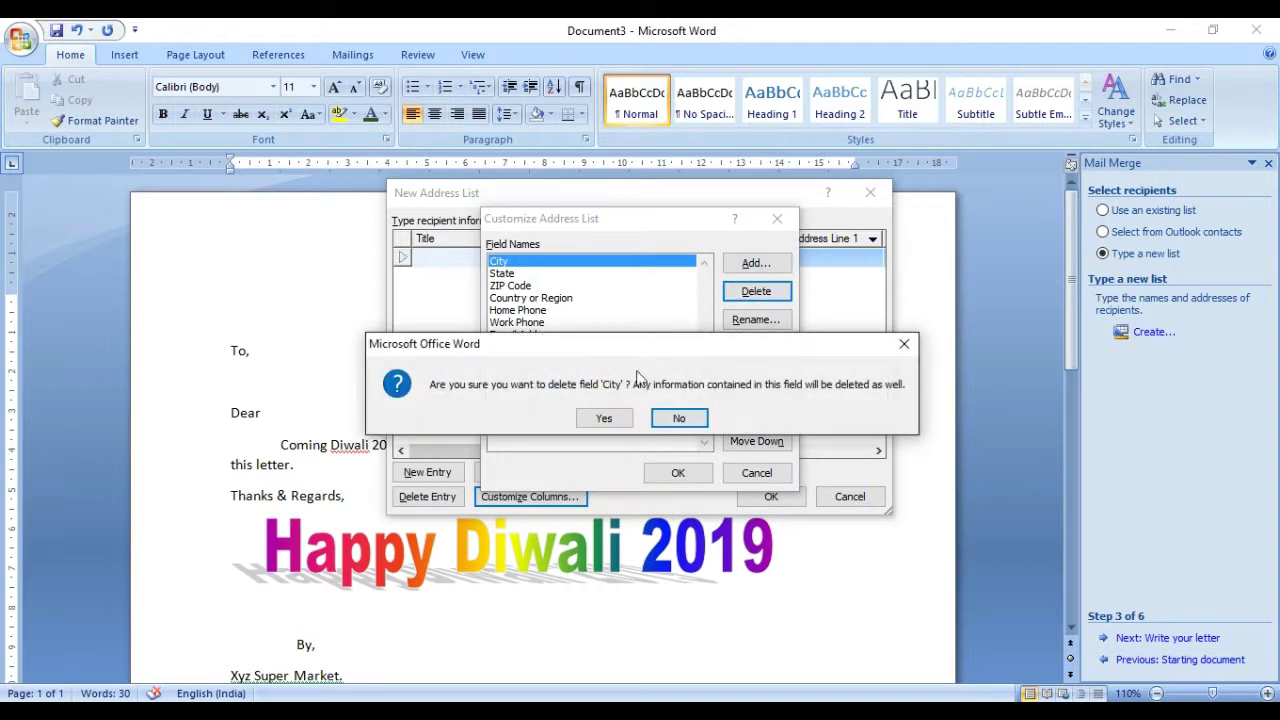
{"action": "left_click", "coordinate": [606, 420]}
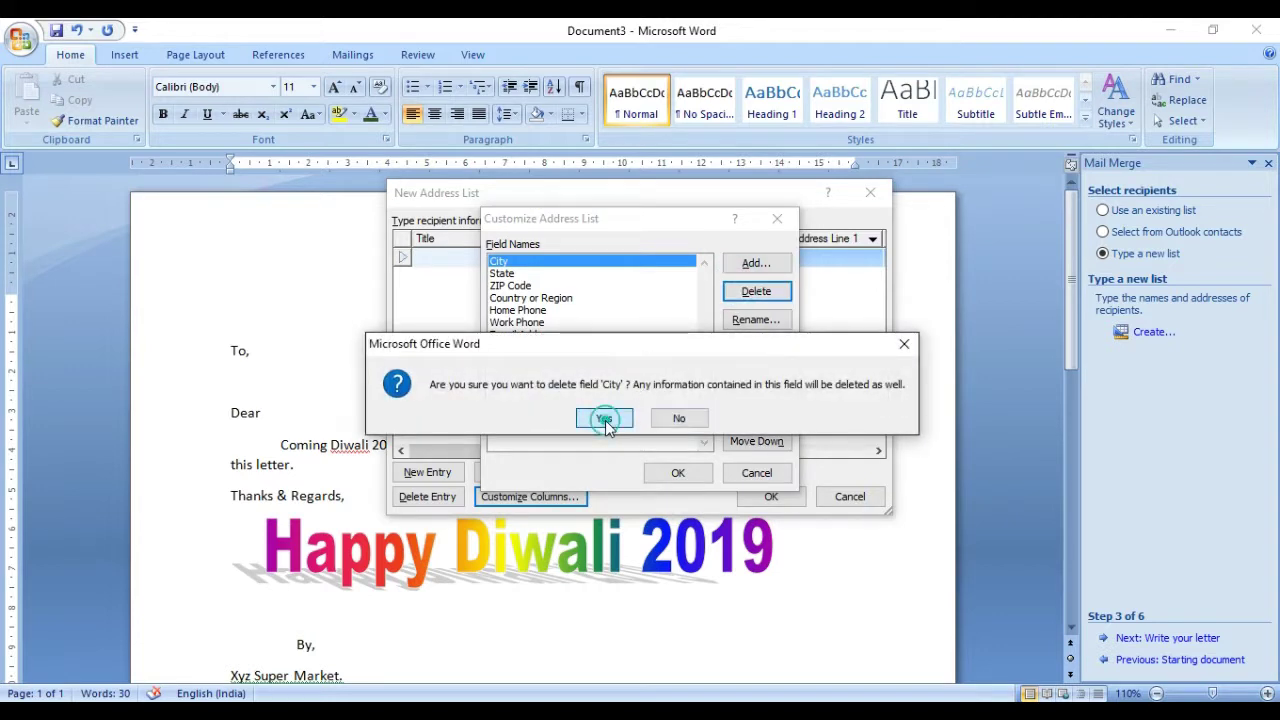
{"action": "left_click", "coordinate": [730, 300]}
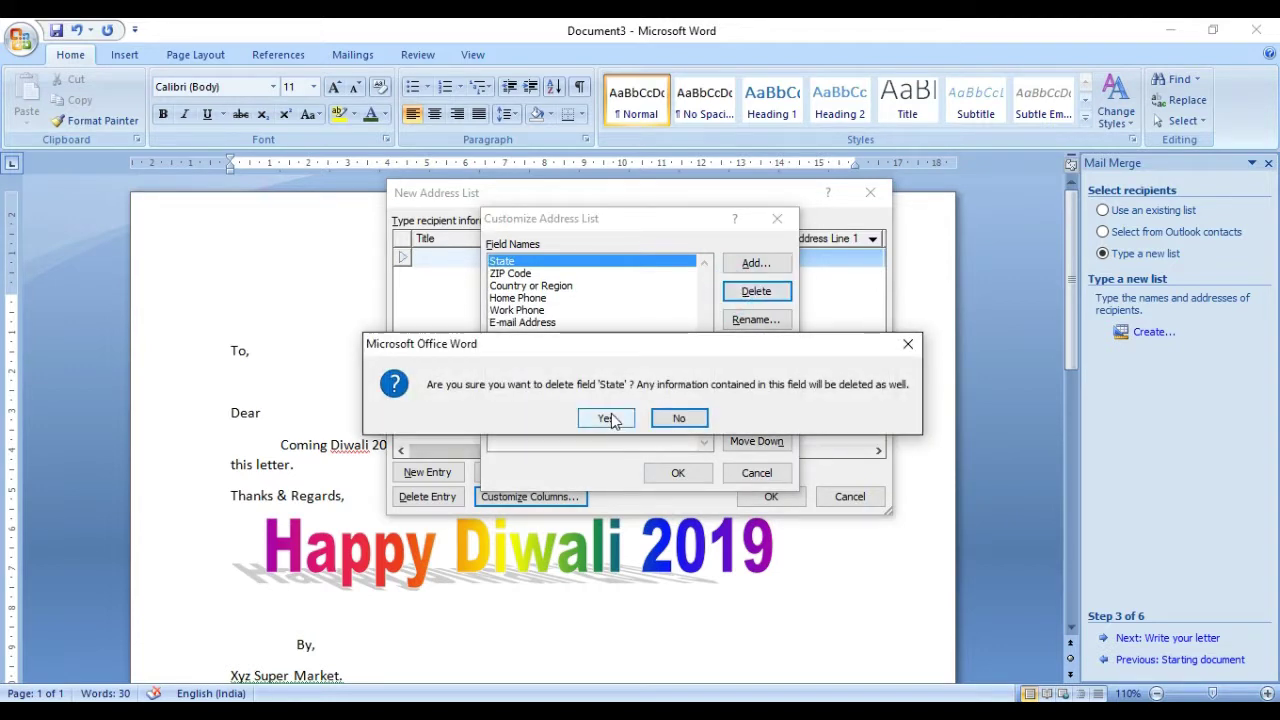
{"action": "left_click", "coordinate": [606, 418]}
{"action": "left_click", "coordinate": [752, 292]}
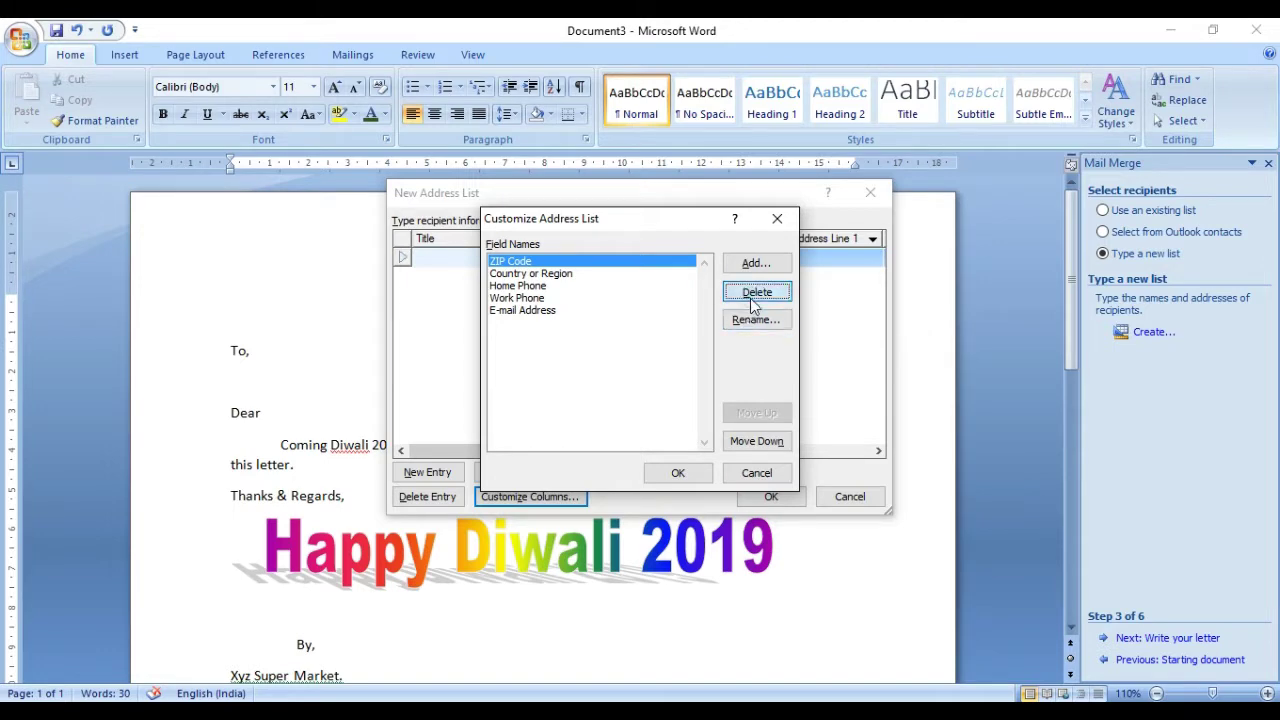
{"action": "left_click", "coordinate": [608, 417]}
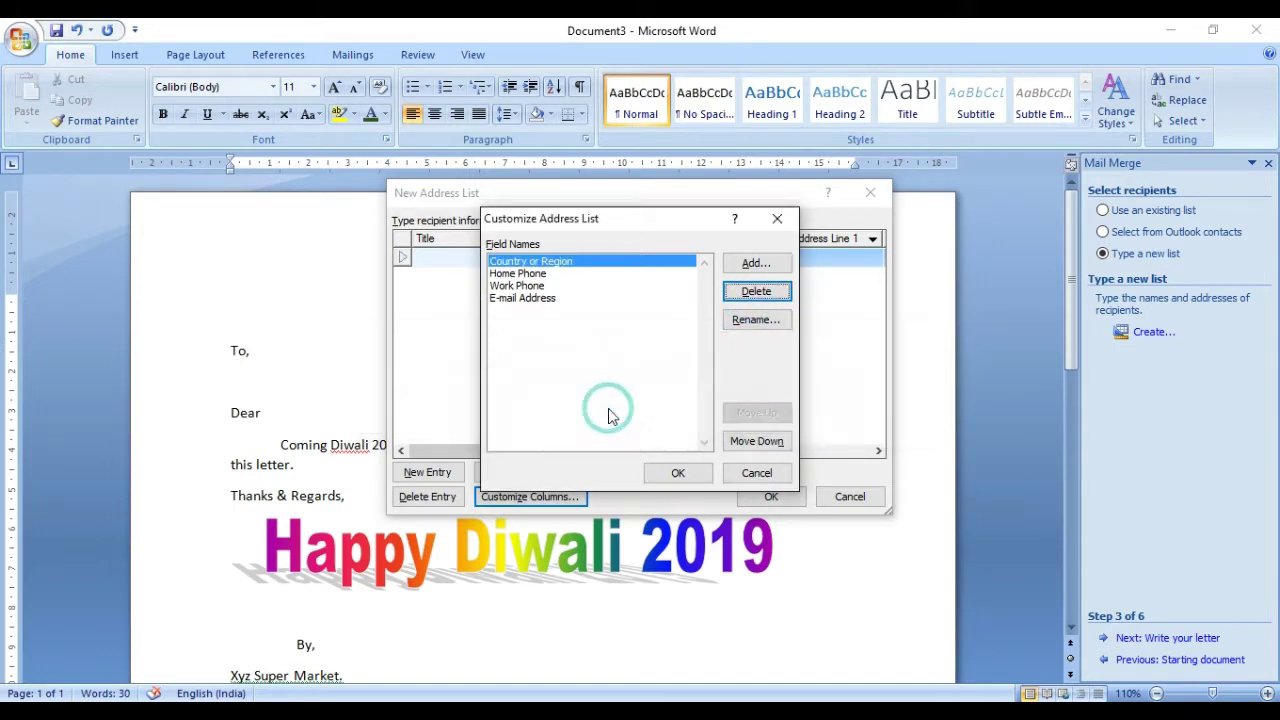
- Delete the remaining Country or Region, Home Phone, Work Phone and E-mail Address fields from the address list
{"action": "left_click", "coordinate": [752, 292]}
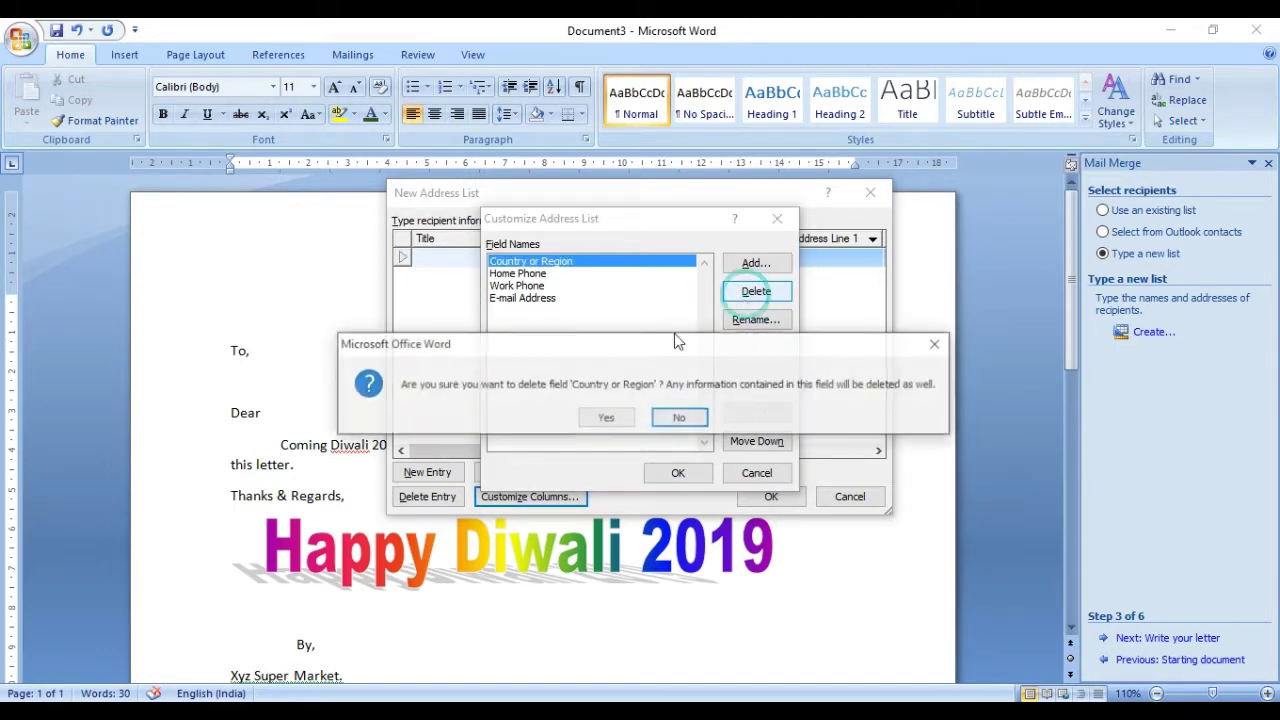
{"action": "left_click", "coordinate": [606, 417]}
{"action": "left_click", "coordinate": [740, 291]}
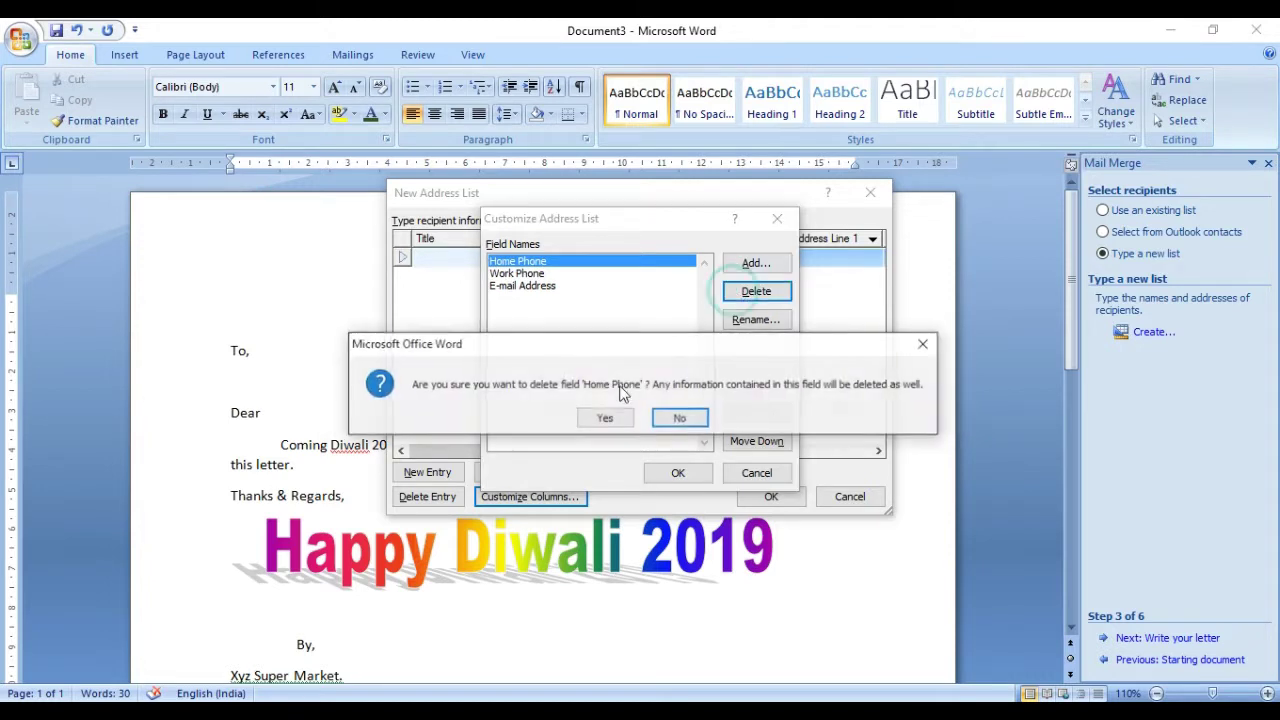
{"action": "left_click", "coordinate": [606, 417]}
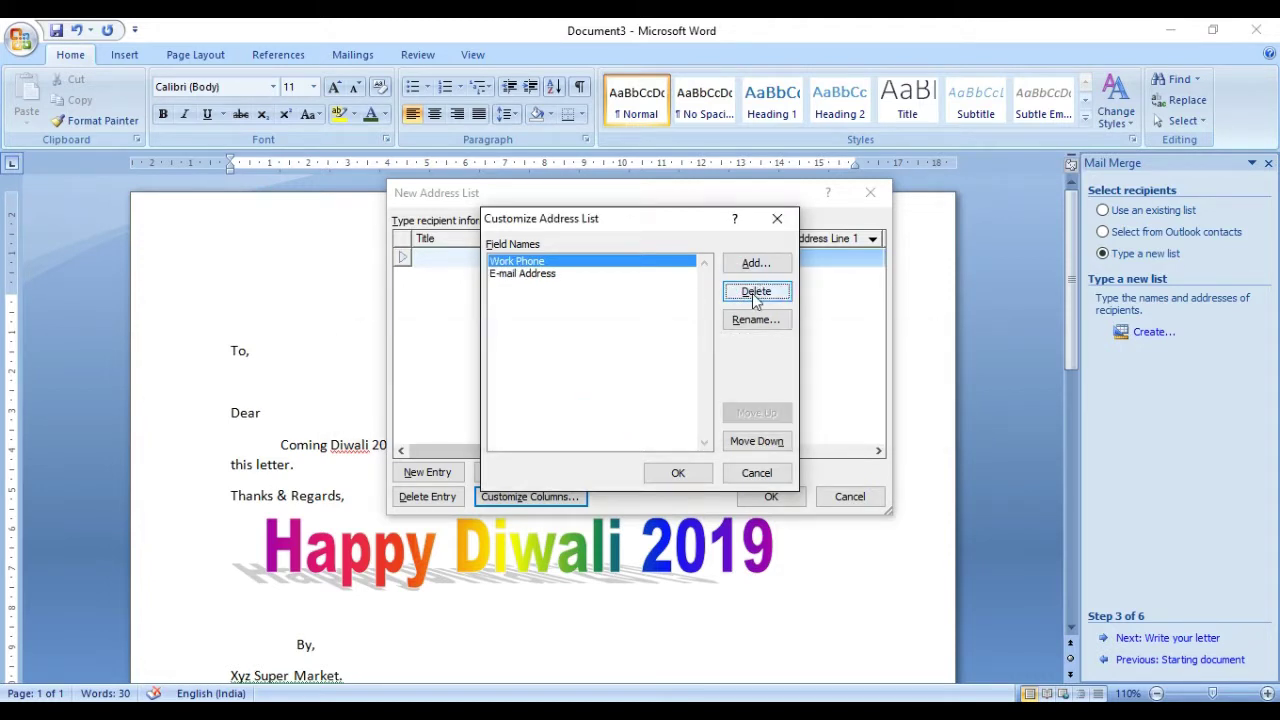
{"action": "left_click", "coordinate": [755, 293]}
{"action": "left_click", "coordinate": [629, 421]}
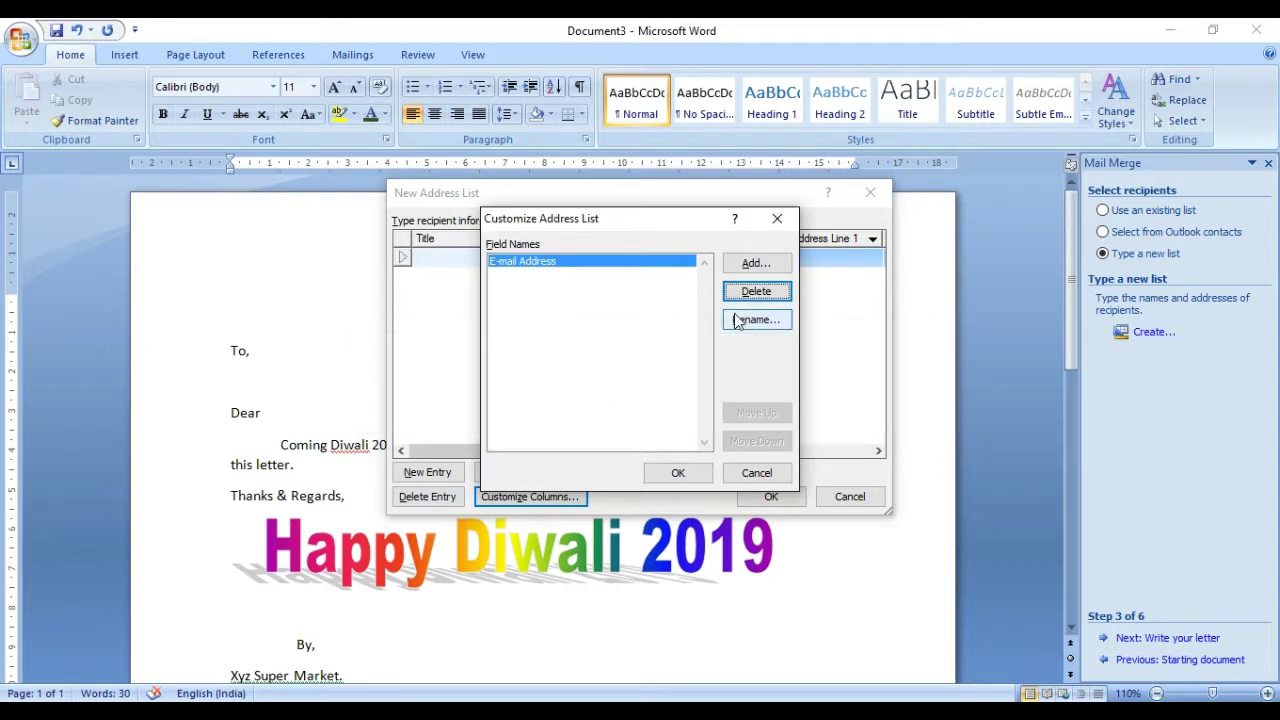
{"action": "left_click", "coordinate": [758, 296]}
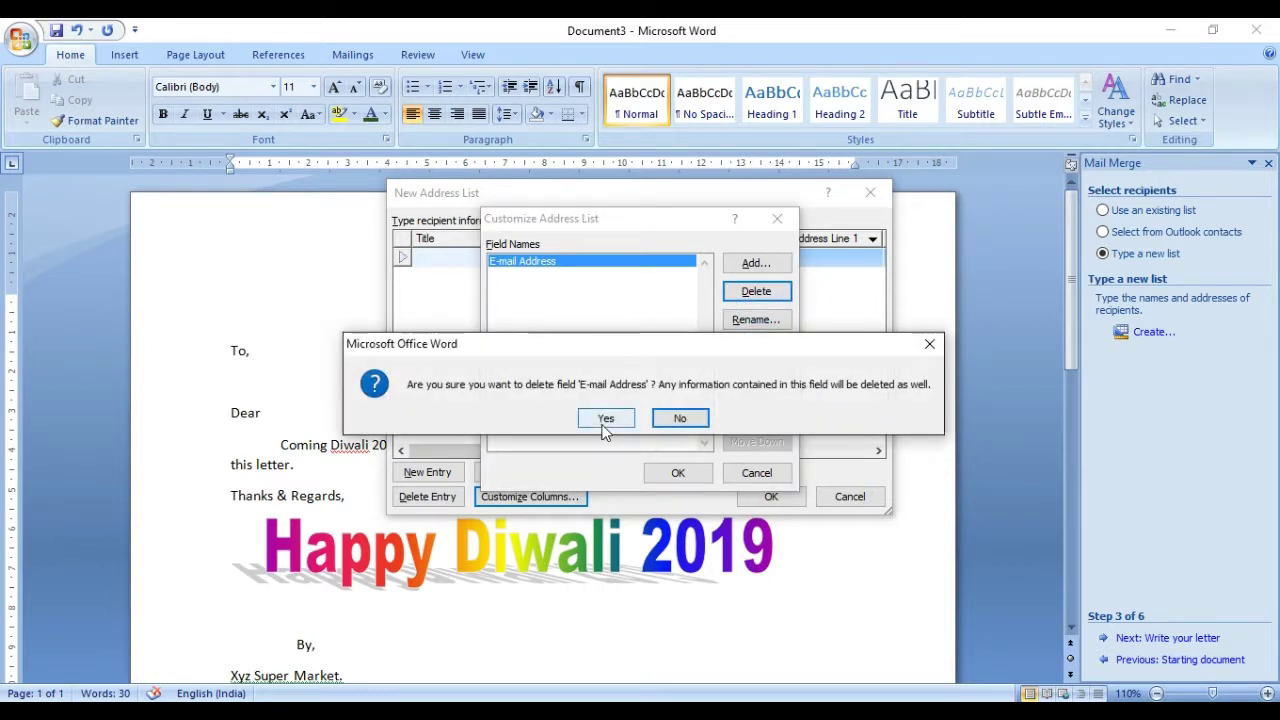
{"action": "left_click", "coordinate": [606, 420]}
- Add two custom fields named customername and customeraddress to the address list
{"action": "left_click", "coordinate": [759, 265]}
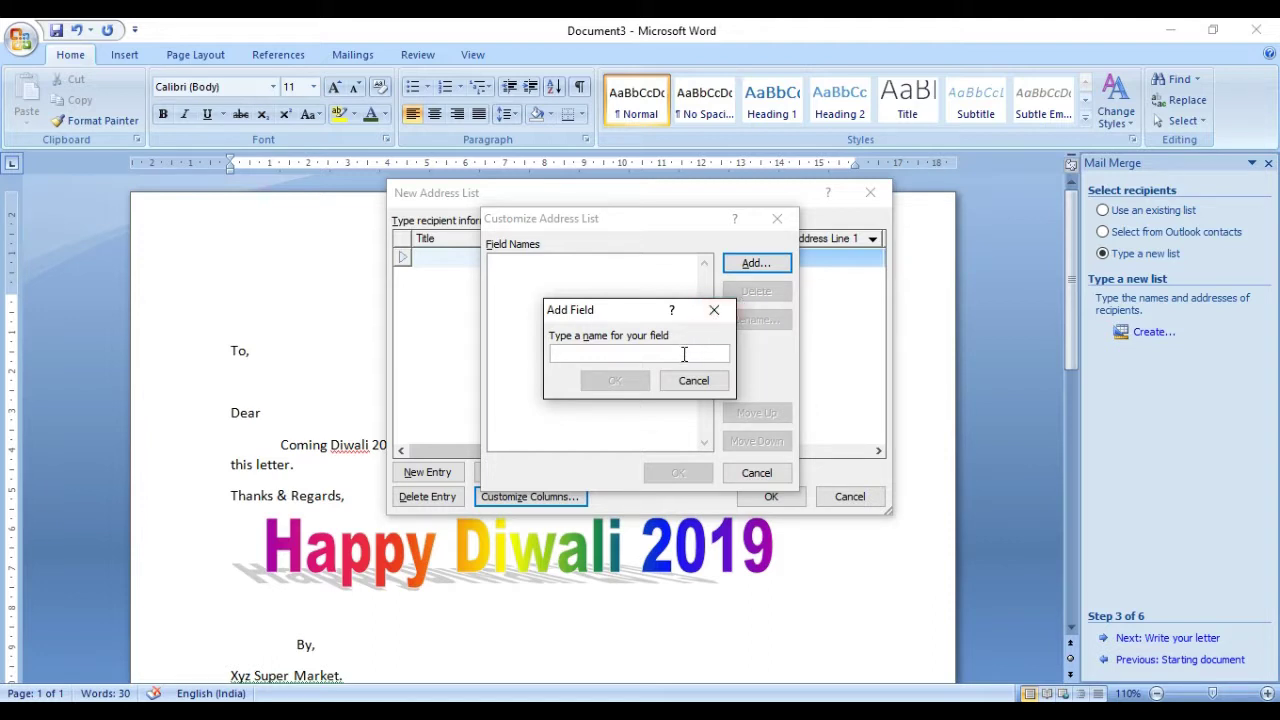
{"action": "type", "text": "c"}
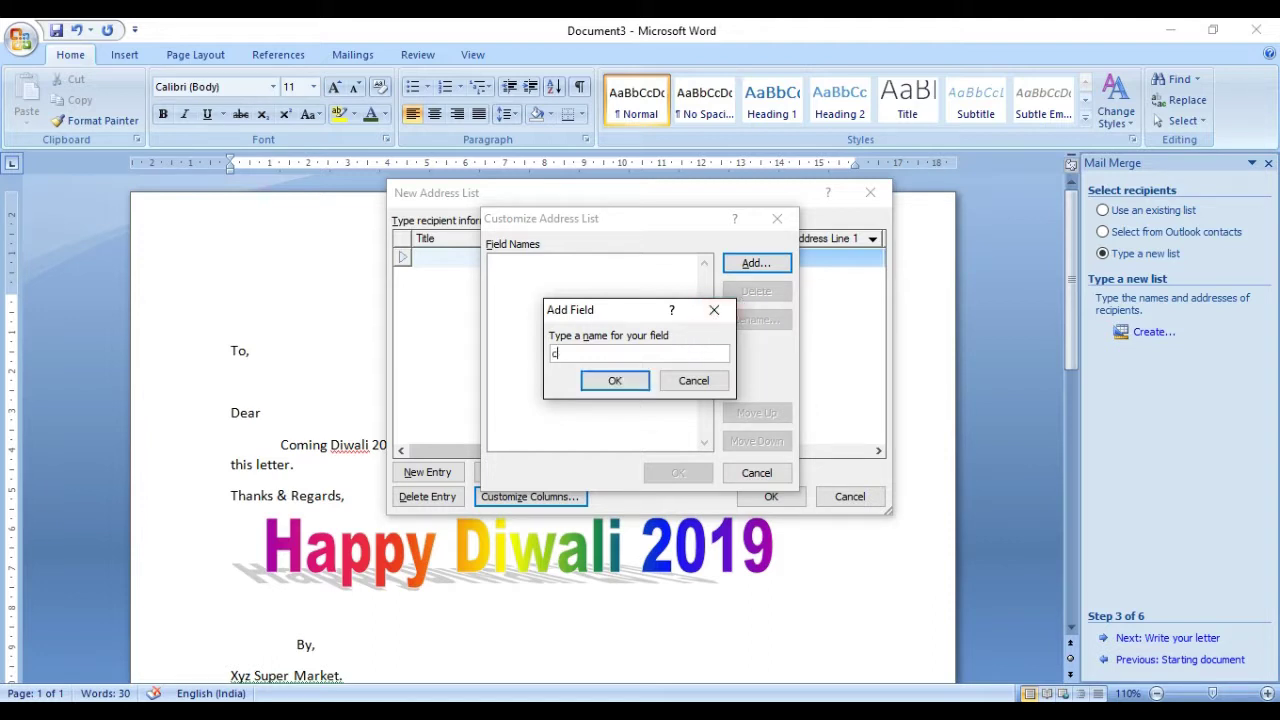
{"action": "type", "text": "ustomername"}
{"action": "left_click", "coordinate": [617, 382]}
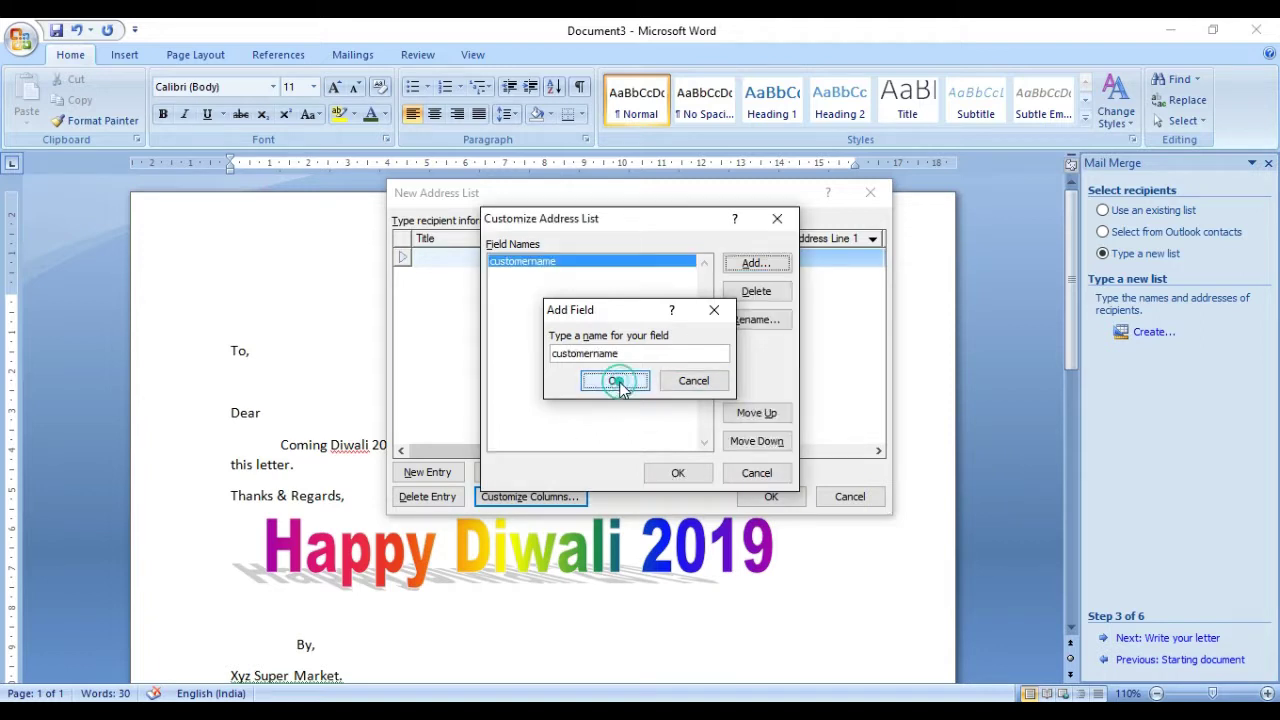
{"action": "left_click", "coordinate": [755, 263]}
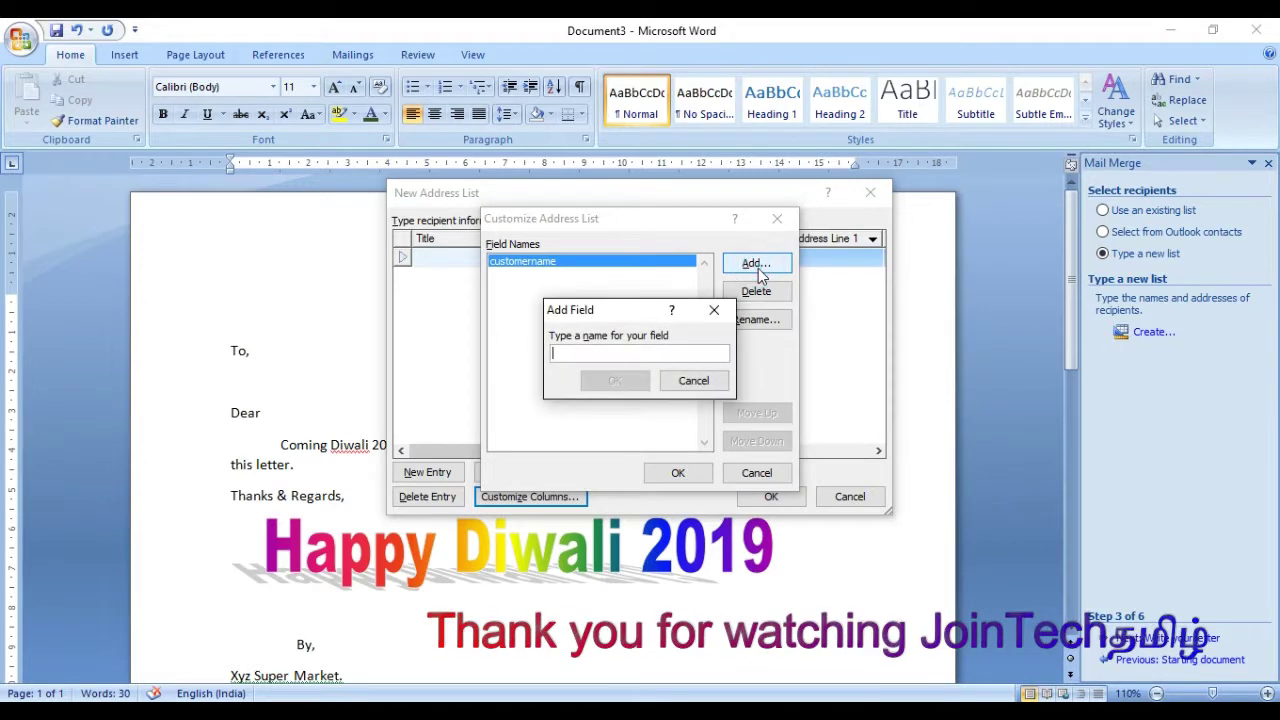
{"action": "type", "text": "customer"}
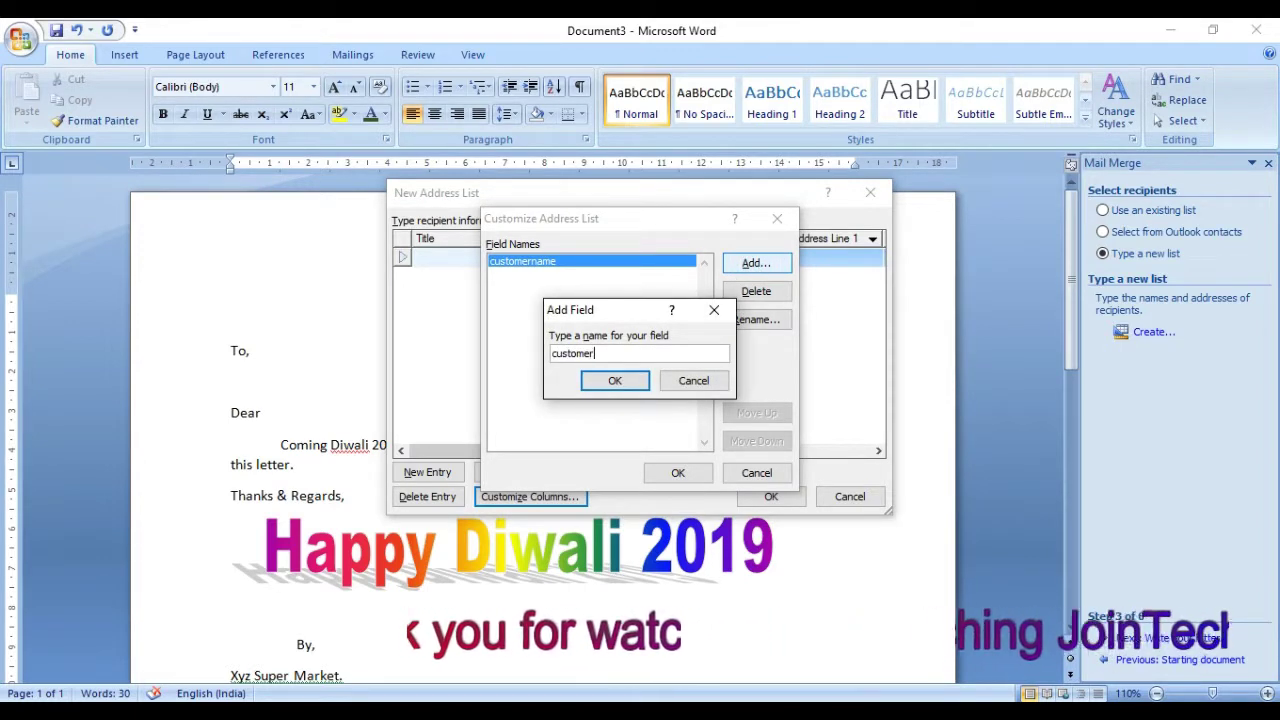
{"action": "type", "text": "address"}
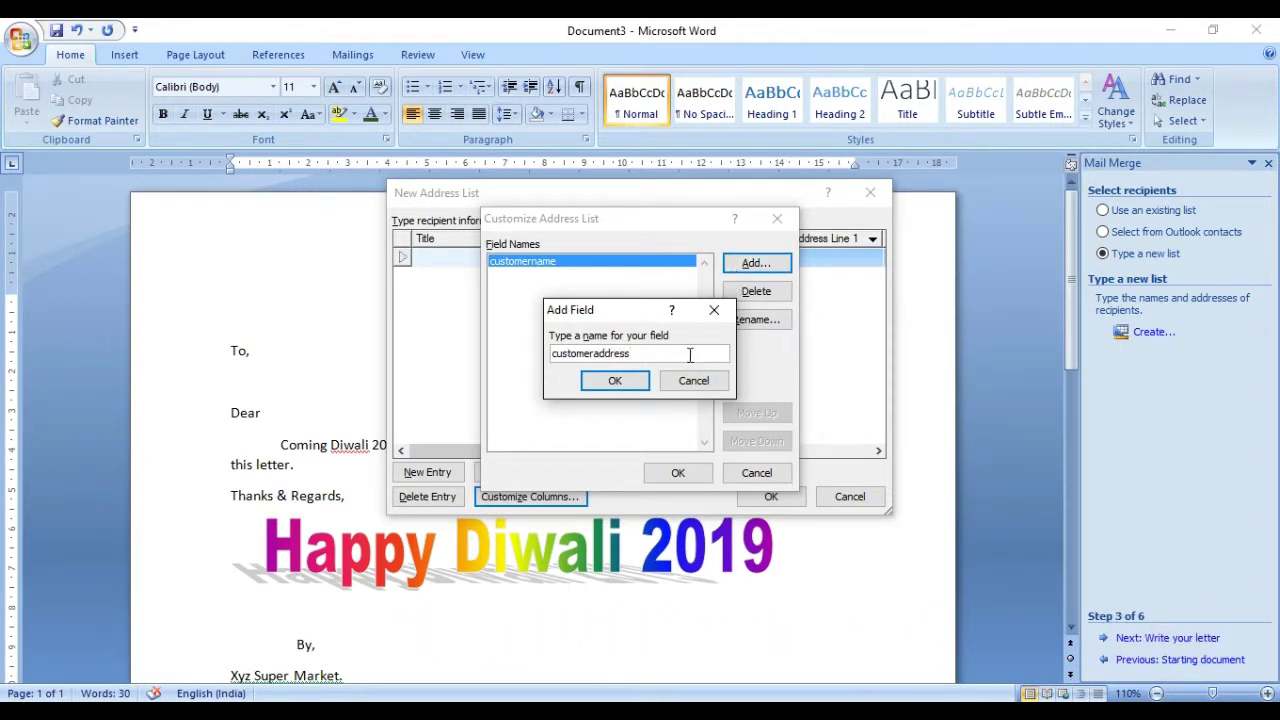
{"action": "left_click", "coordinate": [605, 384]}
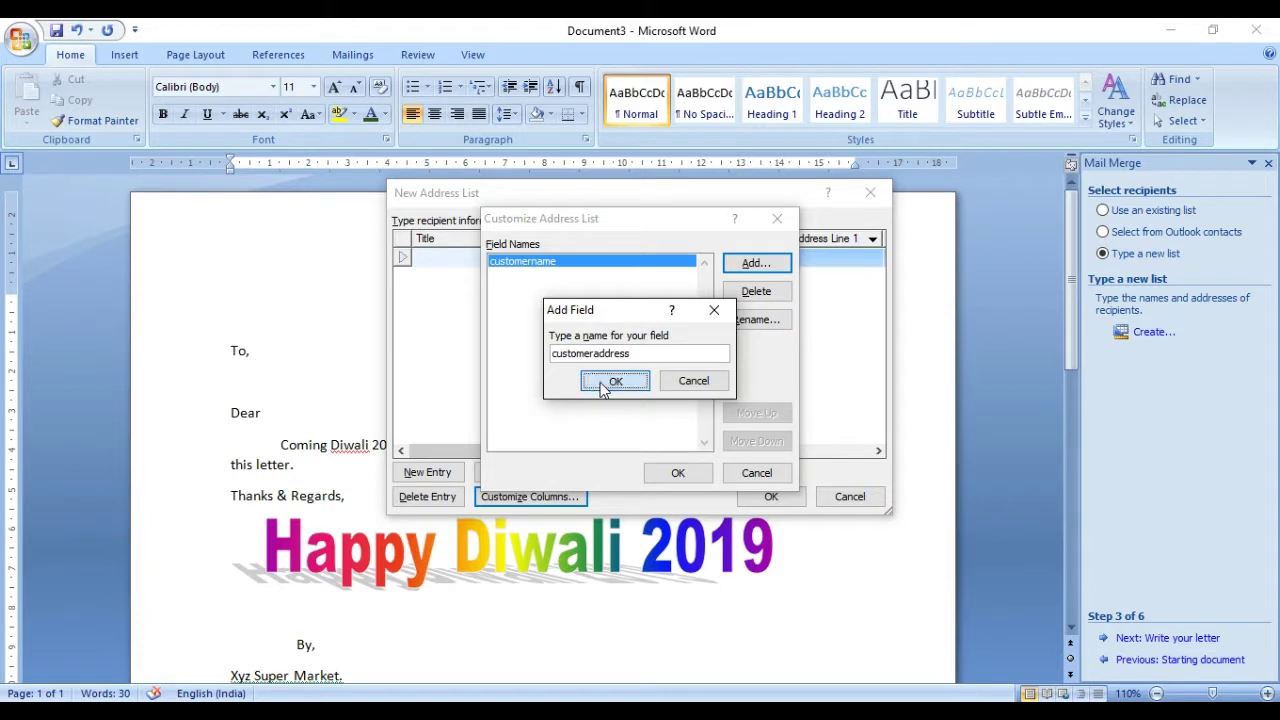
- Add the fields customercity and customephoneno, and apply the customized columns to the address list
{"action": "left_click", "coordinate": [755, 264]}
{"action": "type", "text": "cus"}
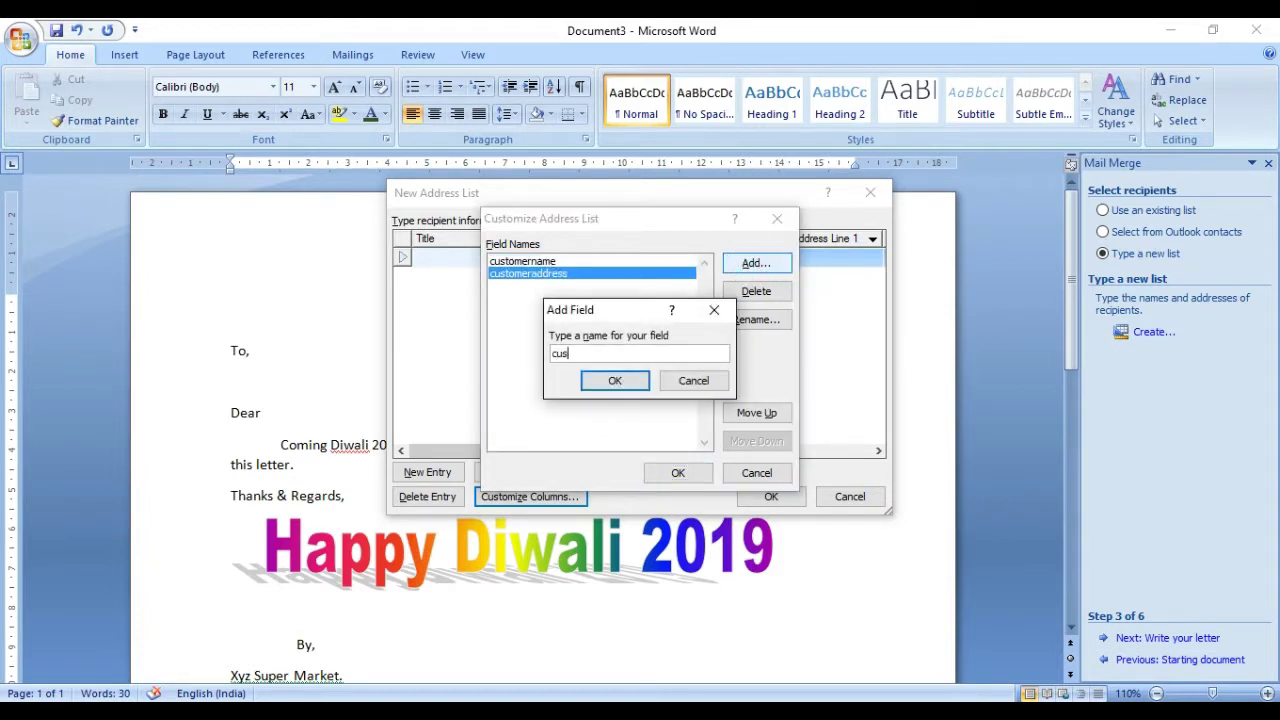
{"action": "type", "text": "tomercity"}
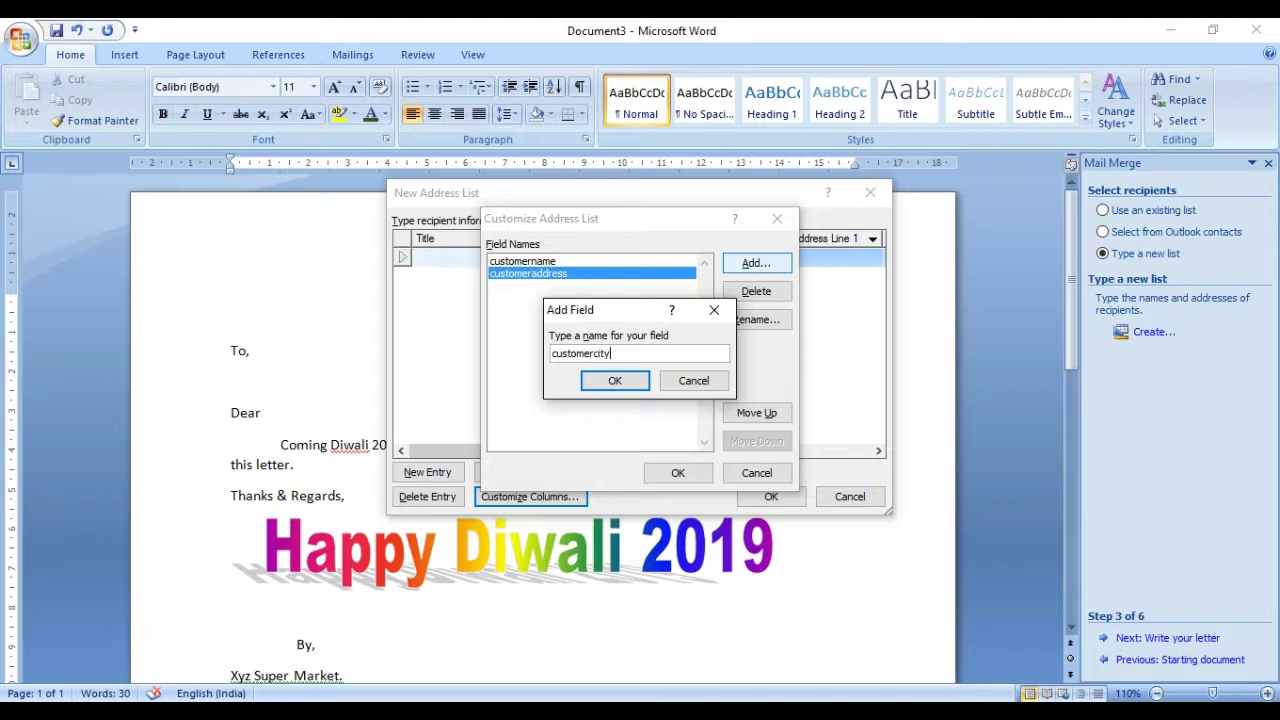
{"action": "left_click", "coordinate": [602, 382]}
{"action": "left_click", "coordinate": [733, 268]}
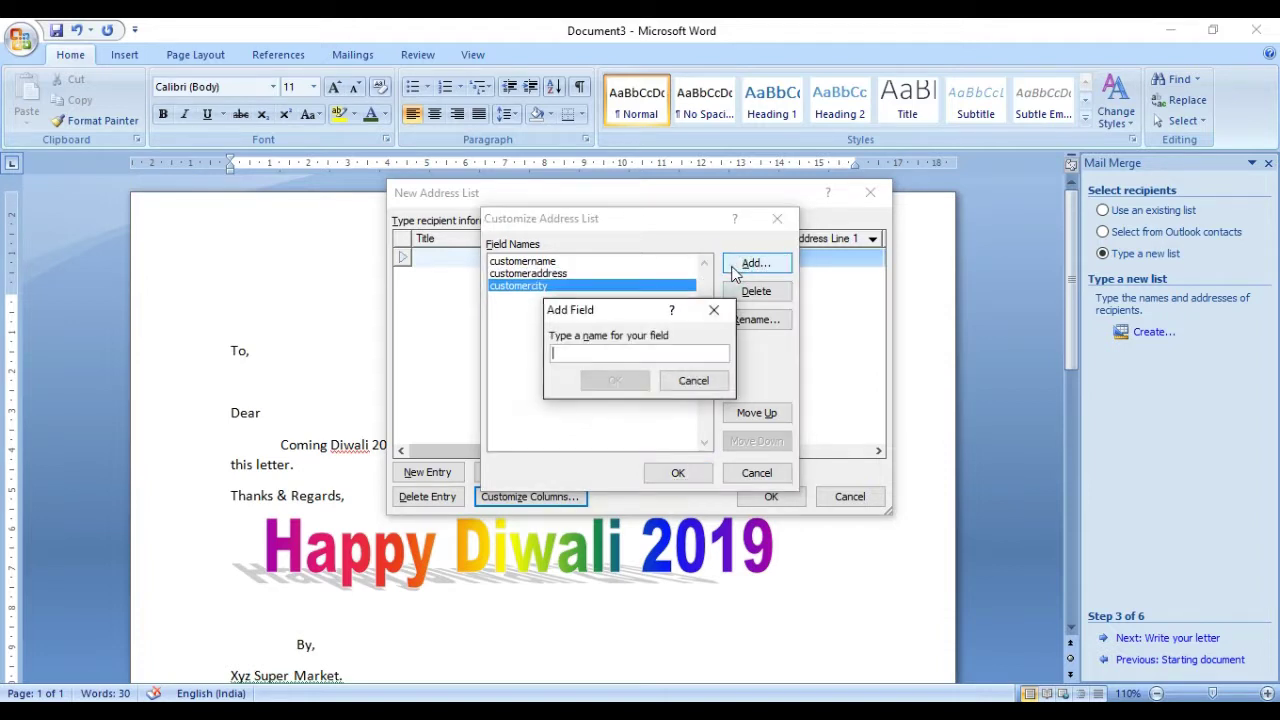
{"action": "type", "text": "custo"}
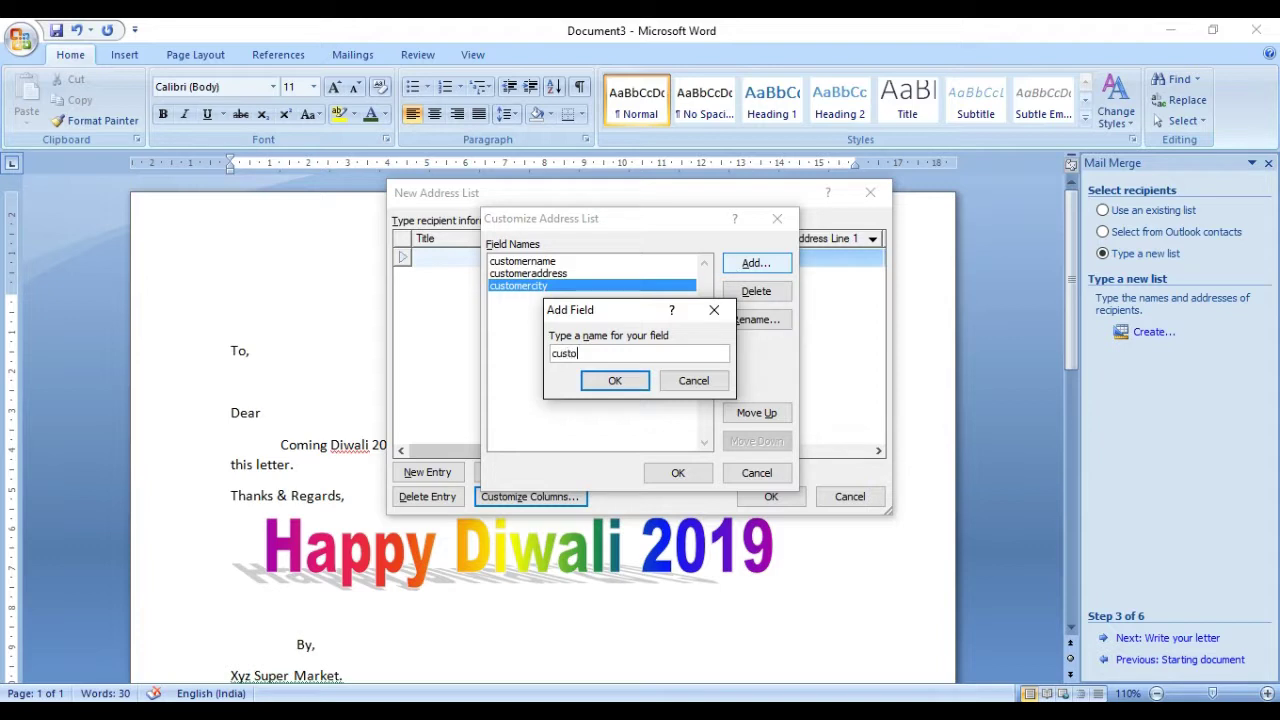
{"action": "type", "text": "mephoneno"}
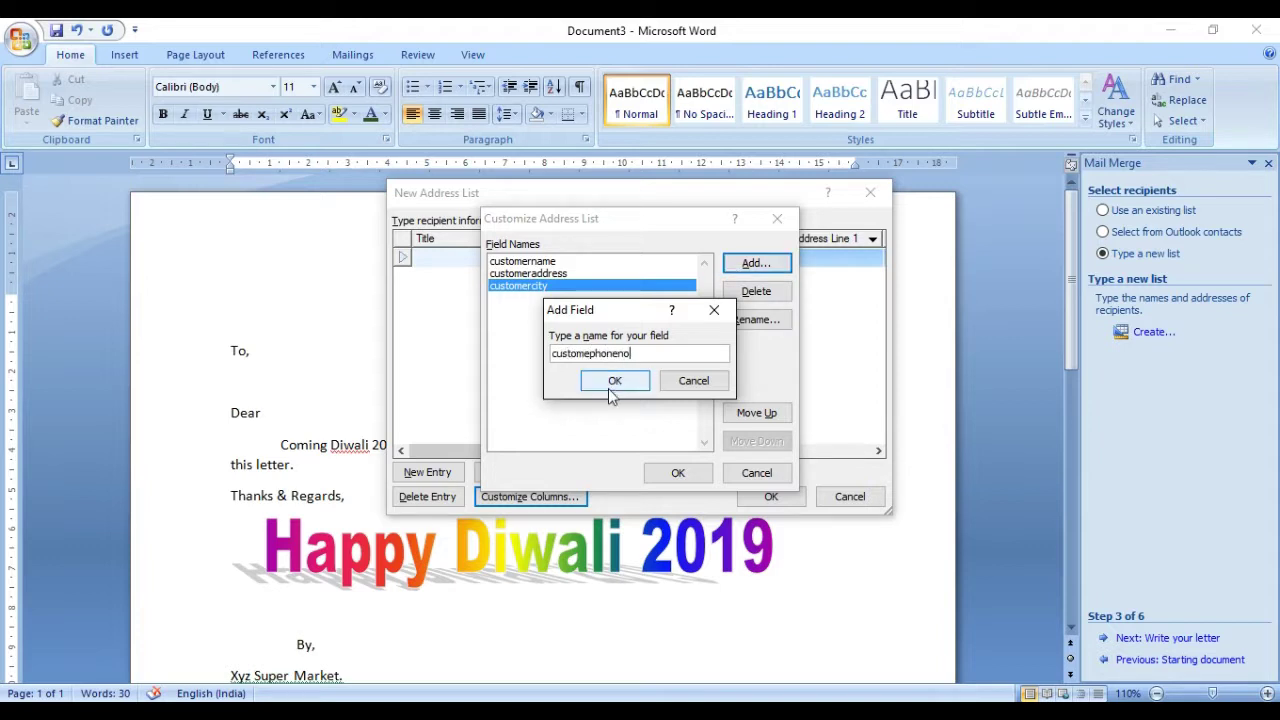
{"action": "left_click", "coordinate": [614, 392]}
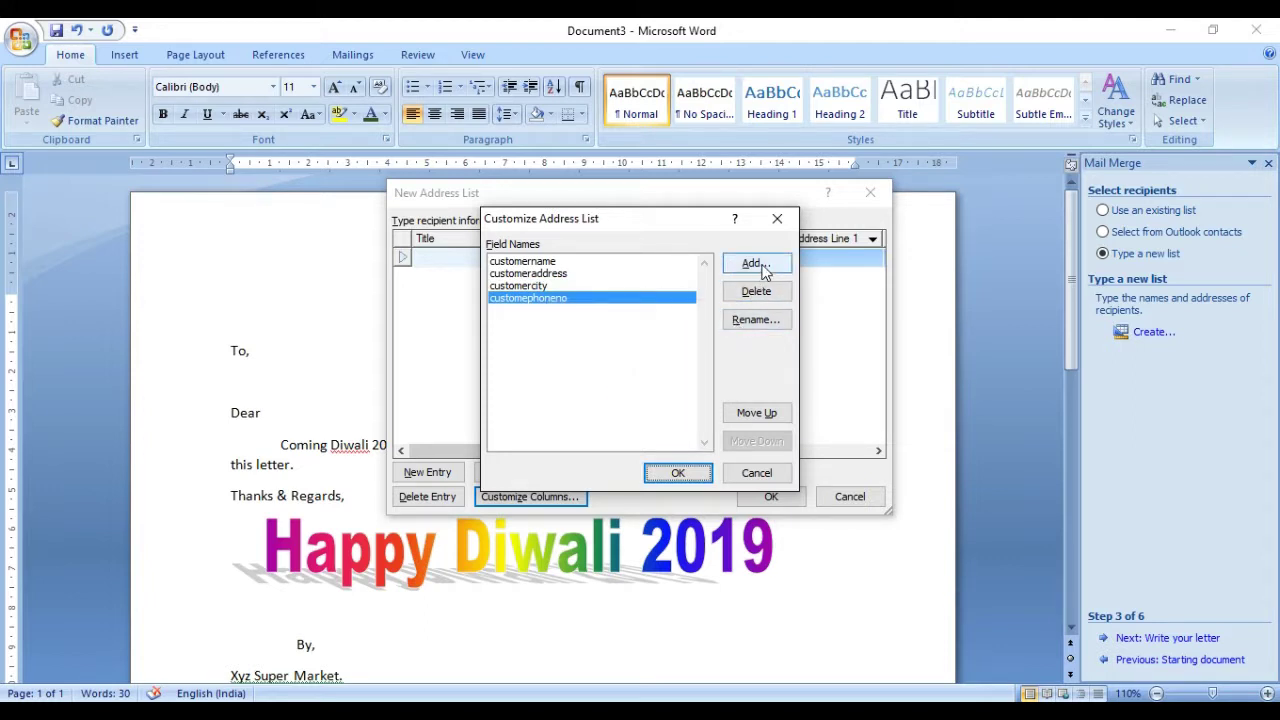
{"action": "left_click", "coordinate": [677, 473]}
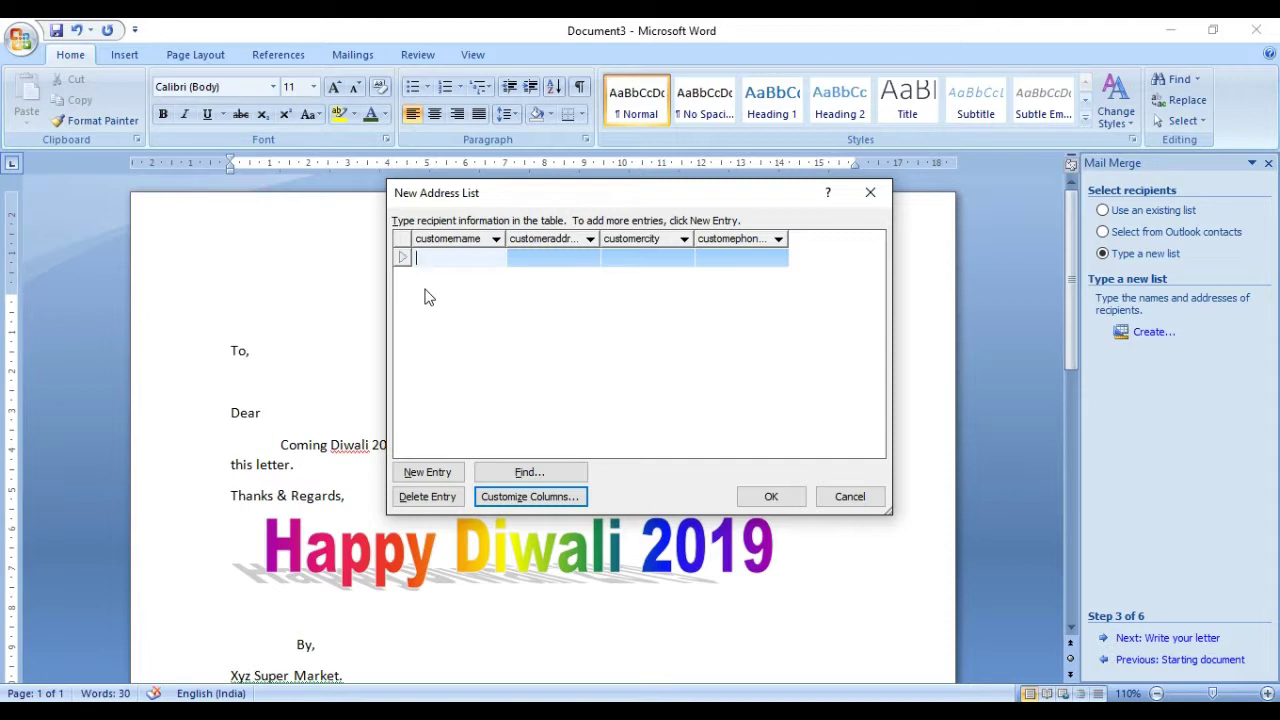
- Fill in the first recipient row with the customer's name, address and phone number, using Tirunelveli as the city
{"action": "type", "text": "Mr. Cust1"}
{"action": "key", "text": "Tab"}
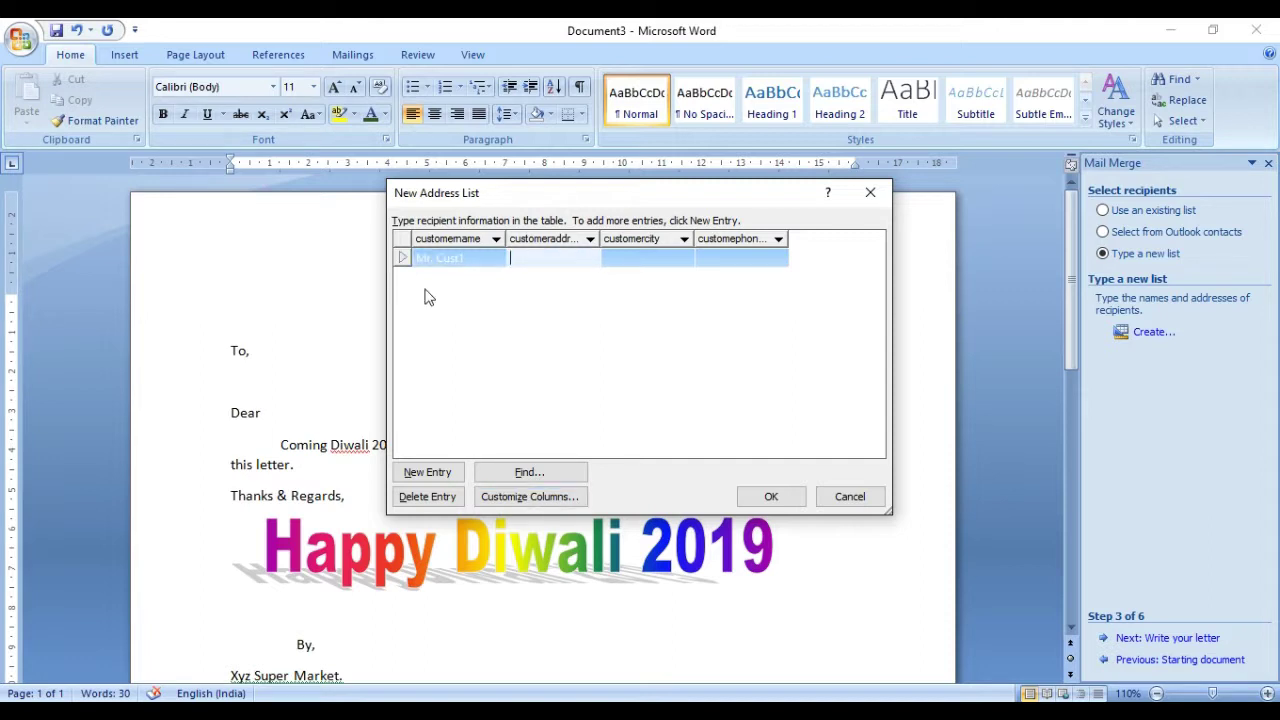
{"action": "type", "text": "Tirunelveli"}
{"action": "key", "text": "Tab"}
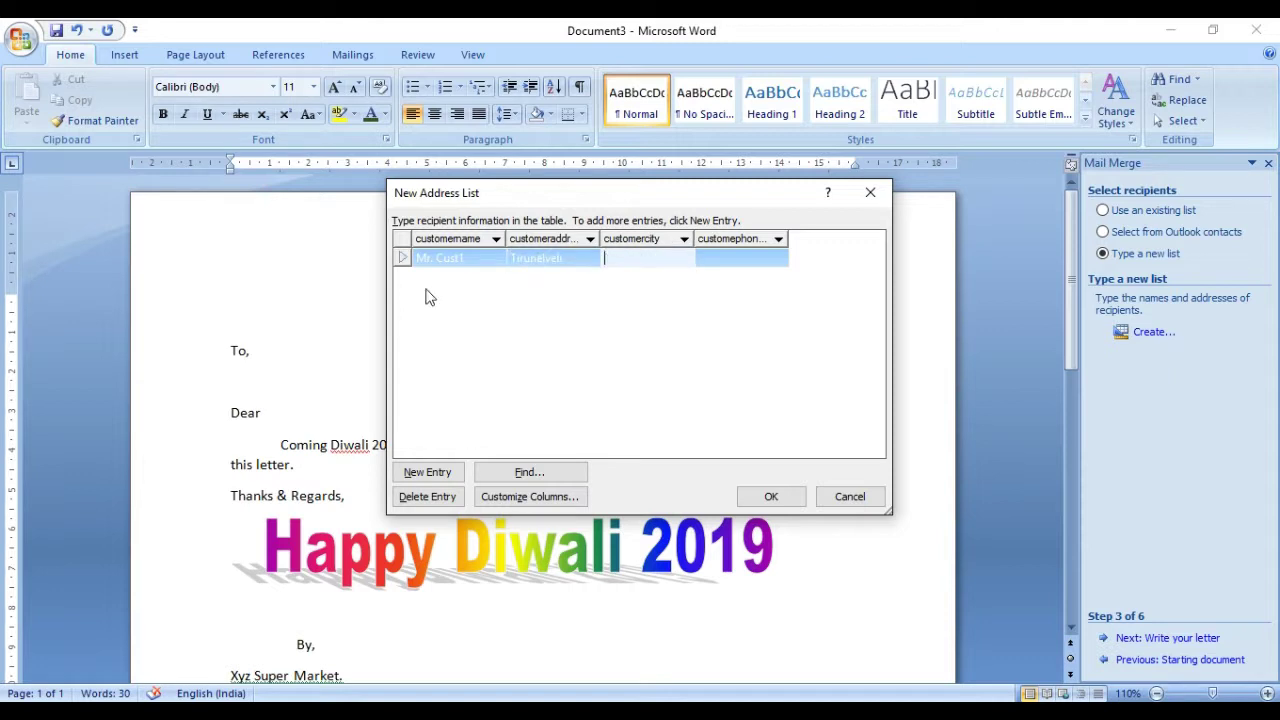
{"action": "type", "text": "Tirunelveli"}
{"action": "key", "text": "Tab"}
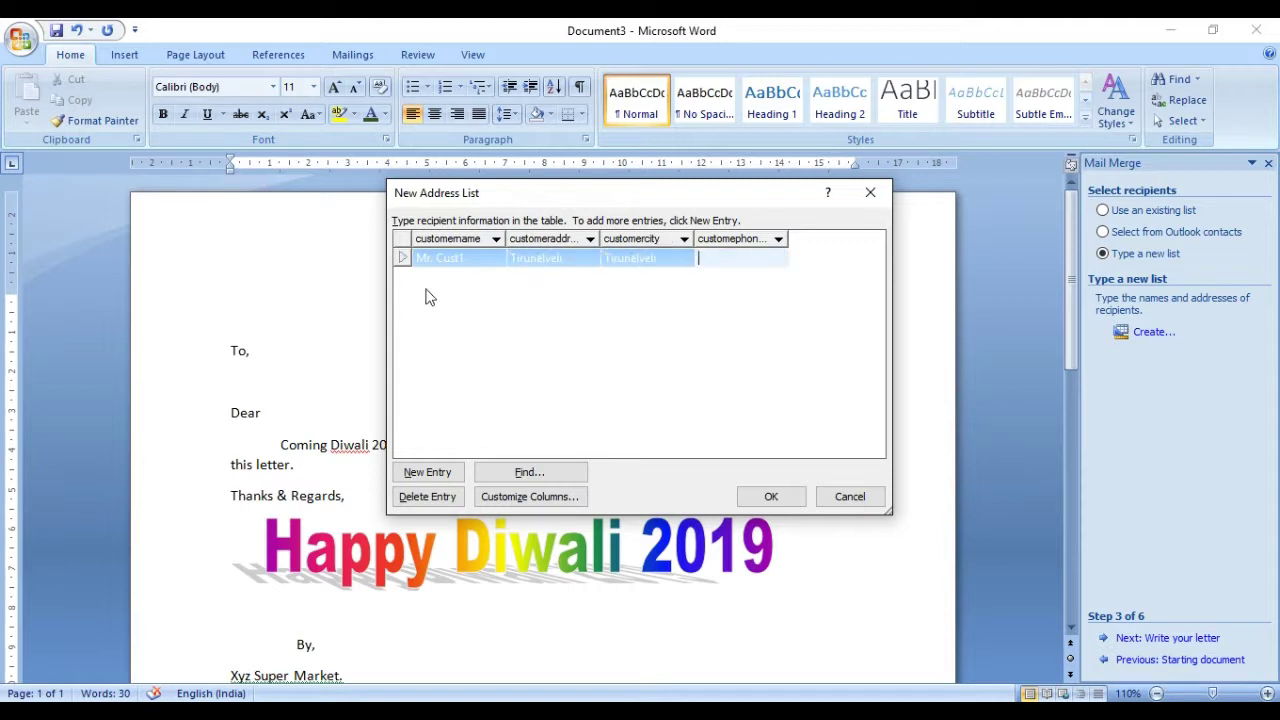
{"action": "type", "text": "123456789"}
{"action": "key", "text": "Tab"}
- Enter the second customer's name, address and phone number in the next row, with Tirunelveli as the city
{"action": "type", "text": "Mr. Cusst2"}
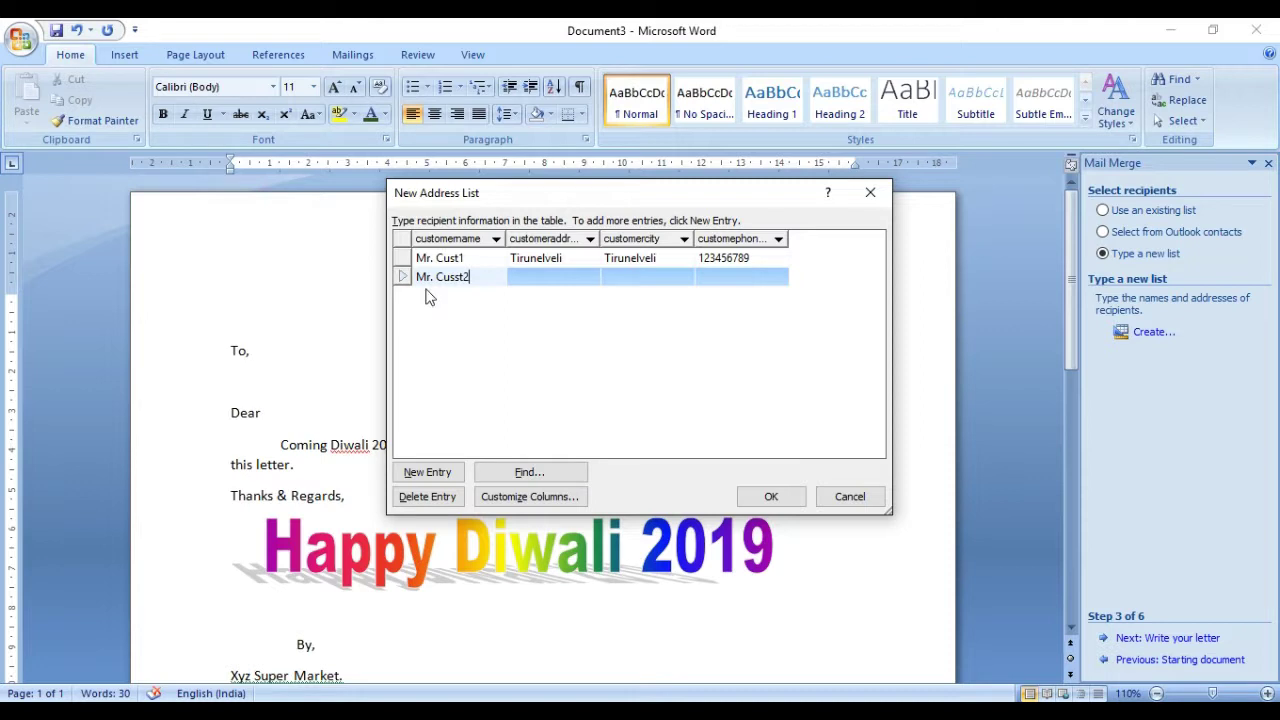
{"action": "key", "text": "Tab"}
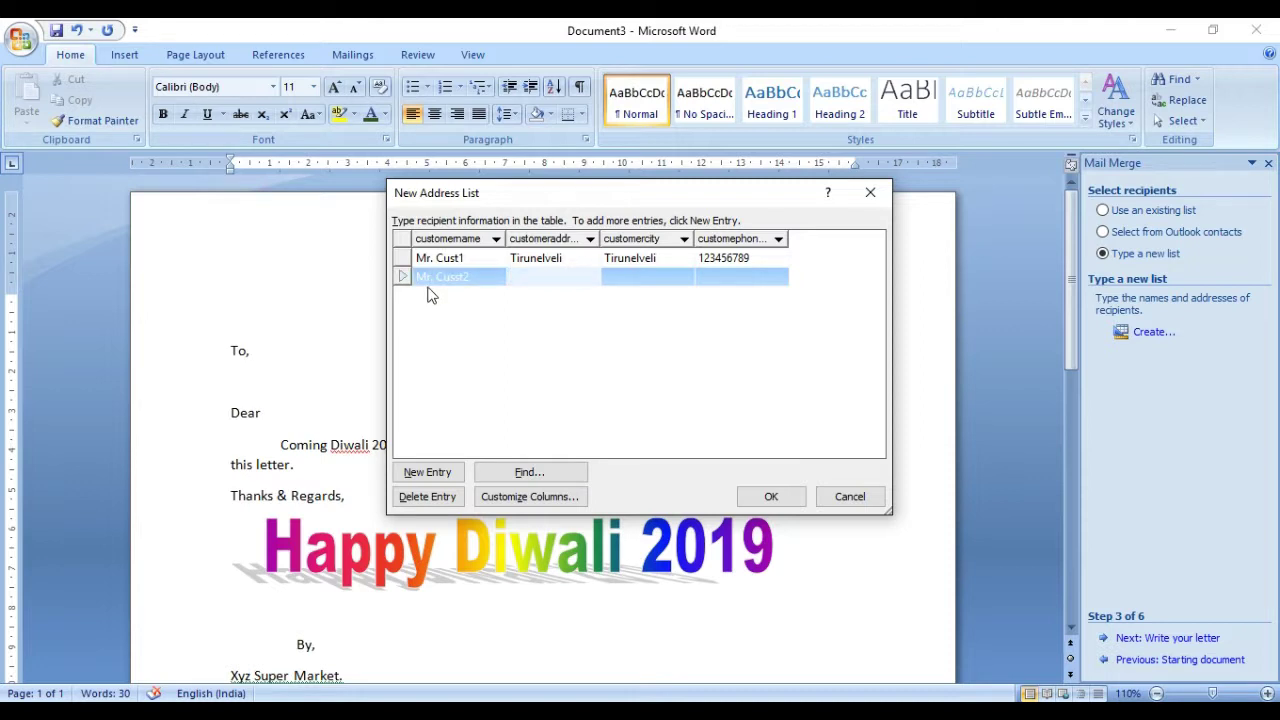
{"action": "type", "text": "Town"}
{"action": "key", "text": "Tab"}
{"action": "type", "text": "Tirunelveli"}
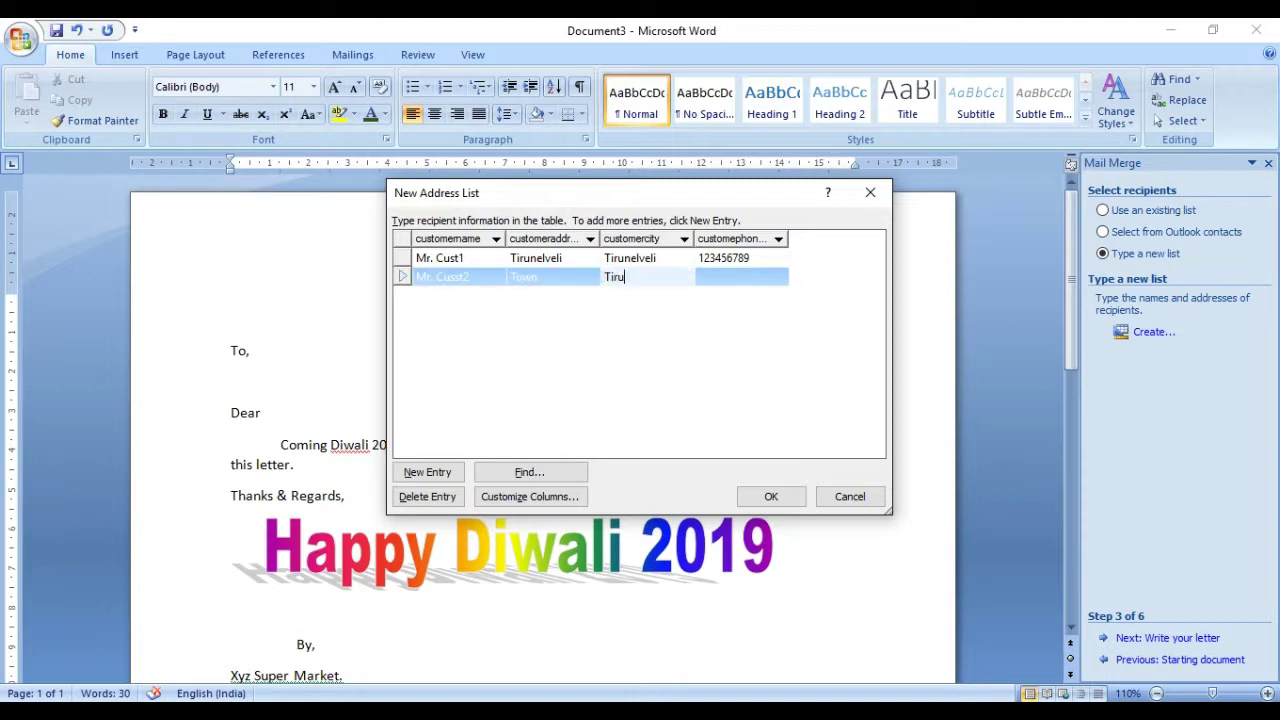
{"action": "key", "text": "Tab"}
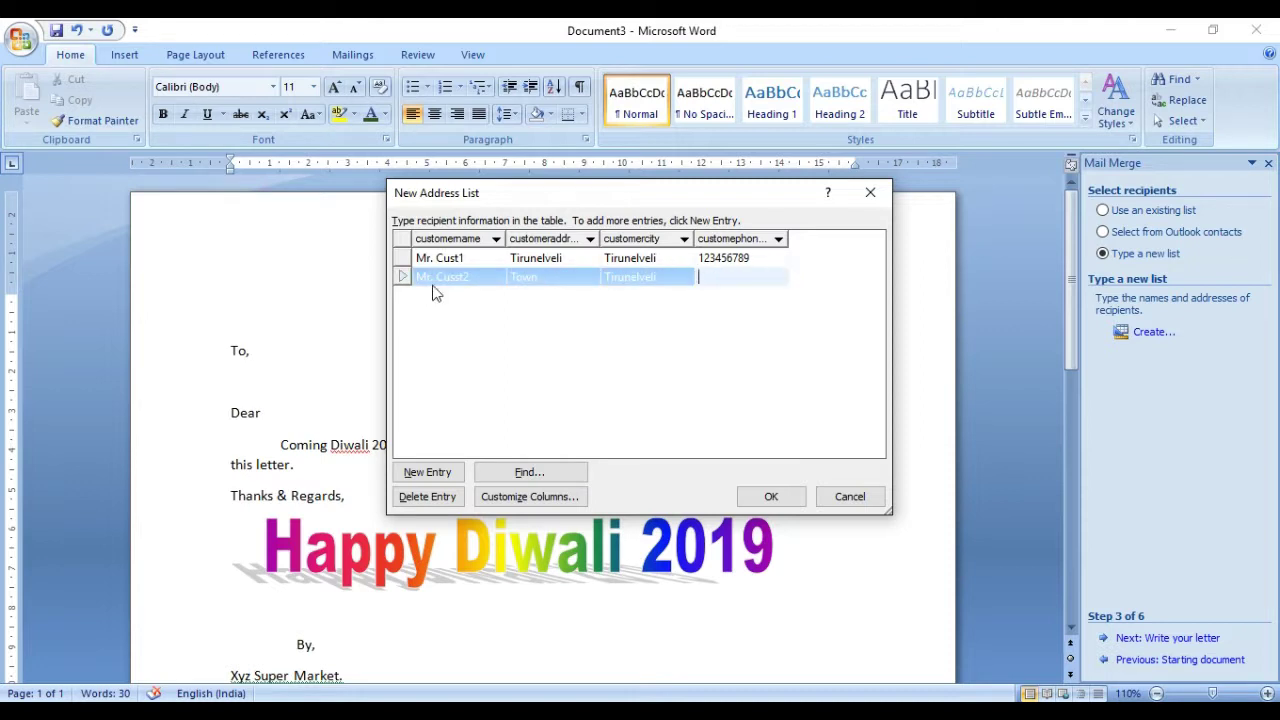
{"action": "type", "text": "234567890"}
{"action": "key", "text": "Tab"}
- Enter the third customer's name, address and phone number in the third row, with Tirunelveli as the city
{"action": "type", "text": "Mr. "}
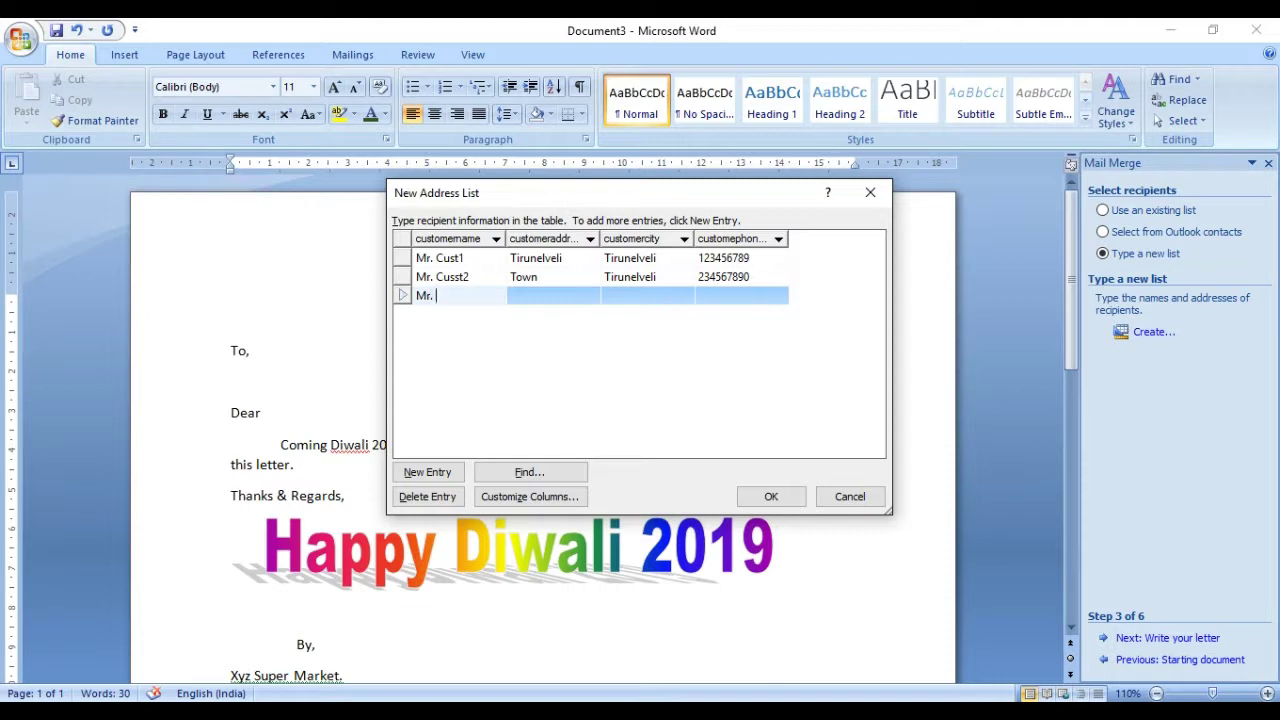
{"action": "type", "text": "Cust3"}
{"action": "key", "text": "Tab"}
{"action": "type", "text": "P"}
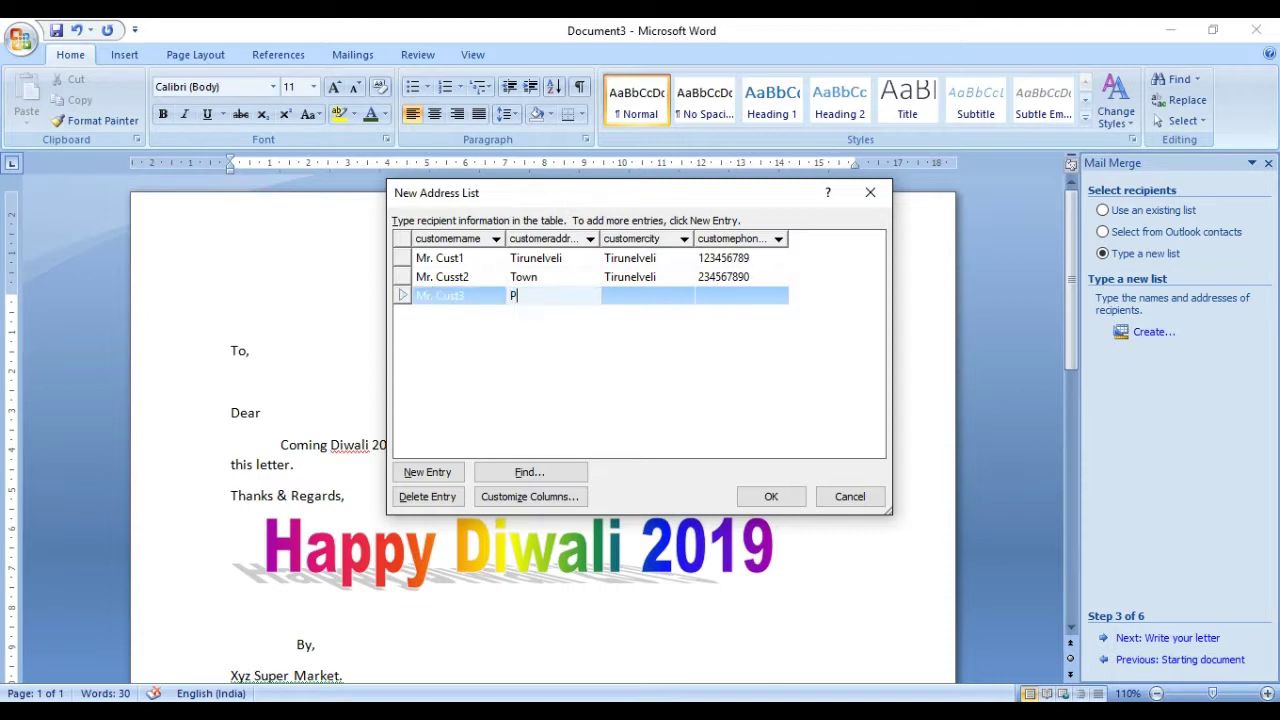
{"action": "type", "text": "alayamkottai"}
{"action": "key", "text": "Tab"}
{"action": "type", "text": "Tirunelveli"}
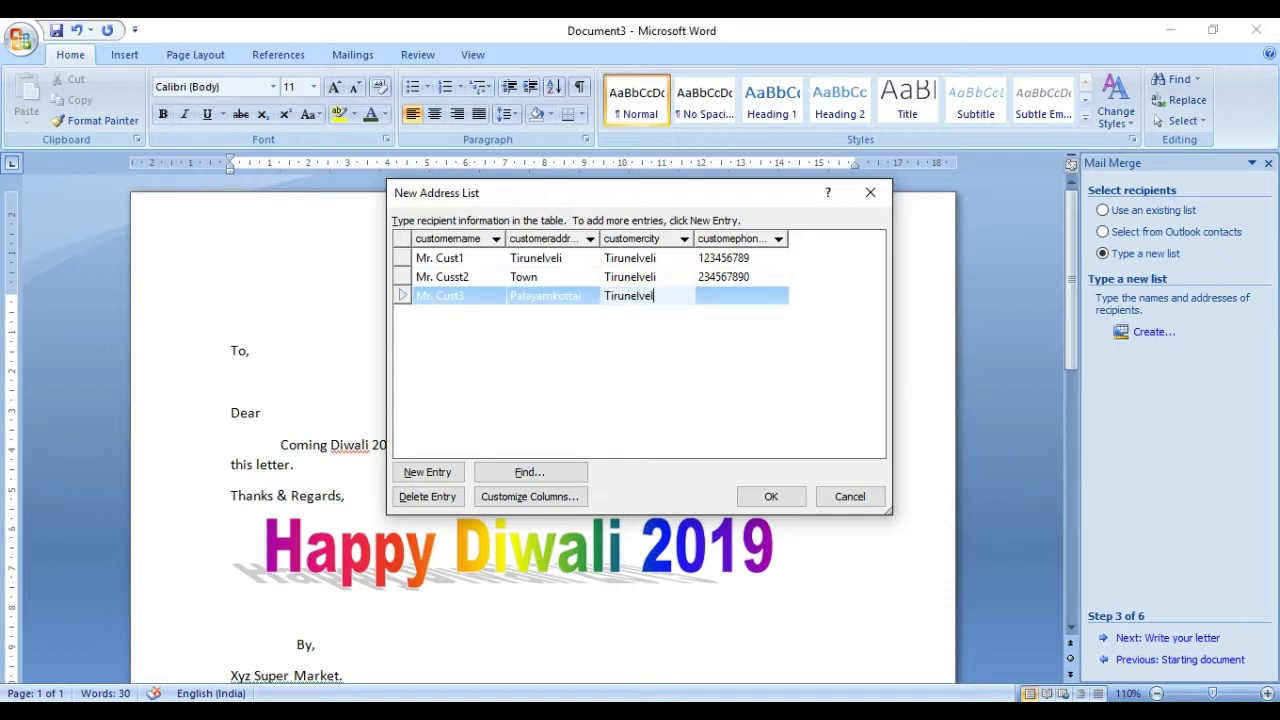
{"action": "key", "text": "Tab"}
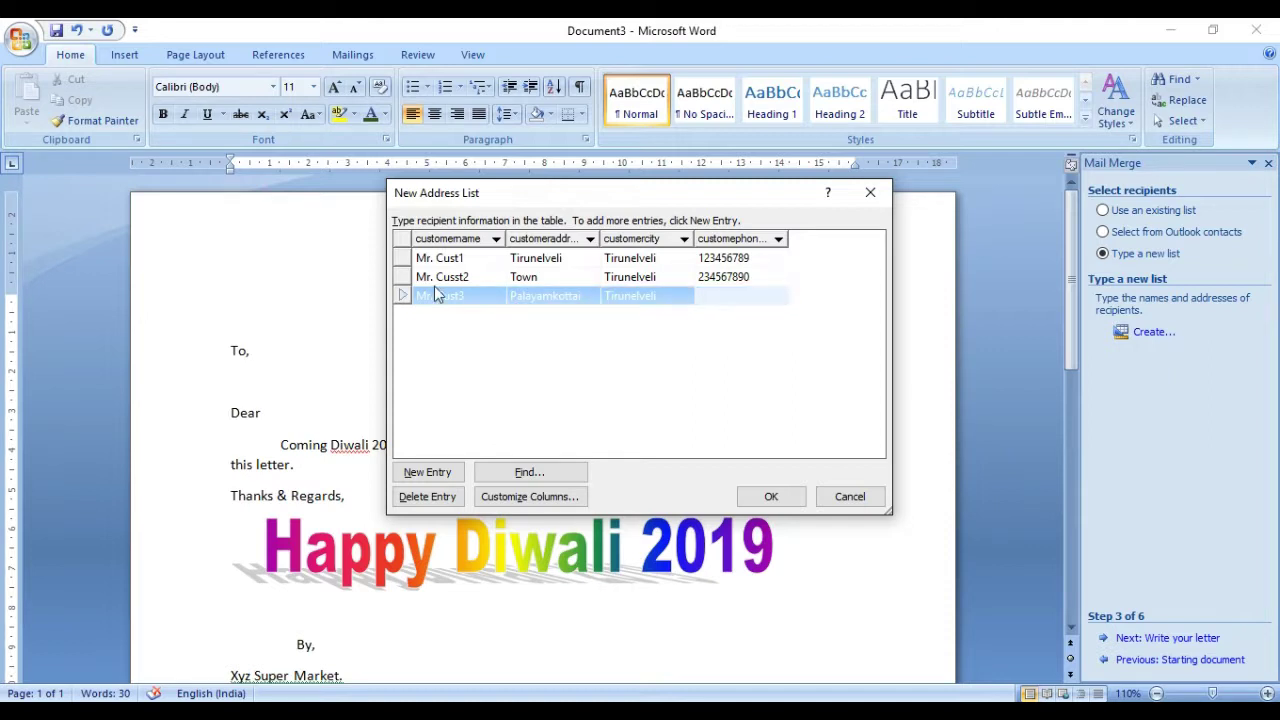
{"action": "type", "text": "456789123"}
- Add an empty entry below the third customer and delete it again
{"action": "left_click", "coordinate": [433, 474]}
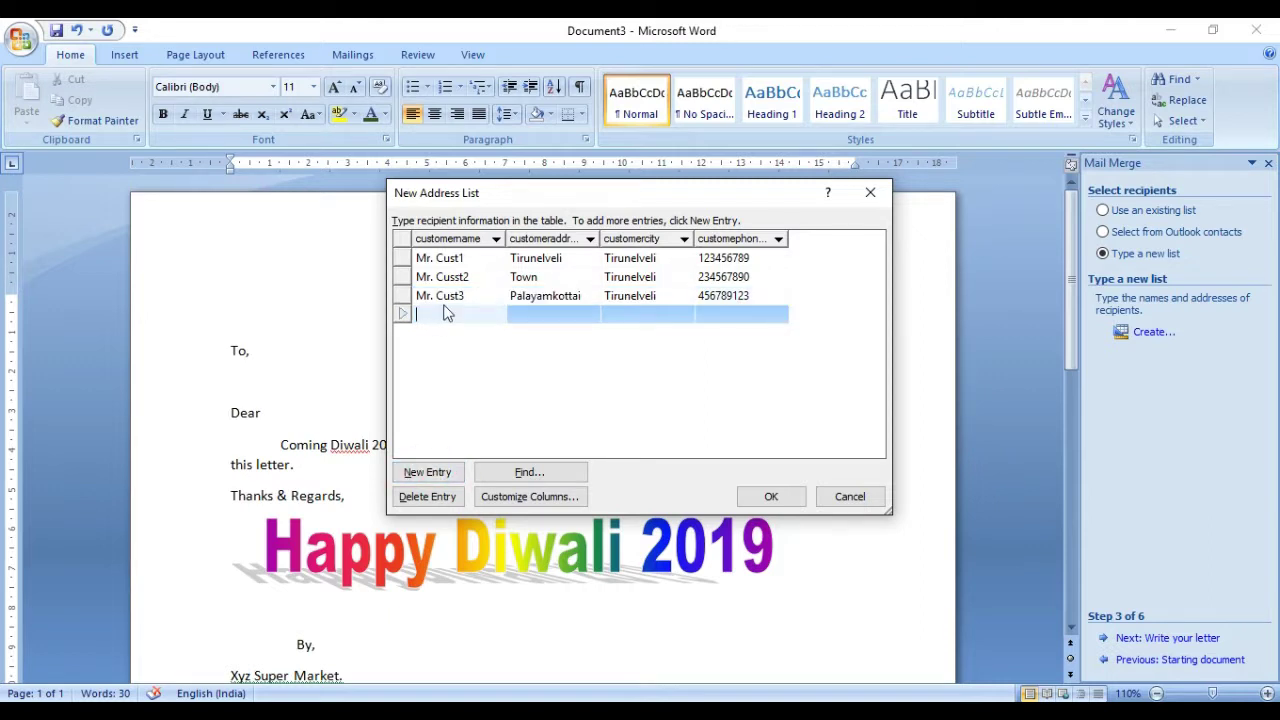
{"action": "left_click", "coordinate": [420, 500]}
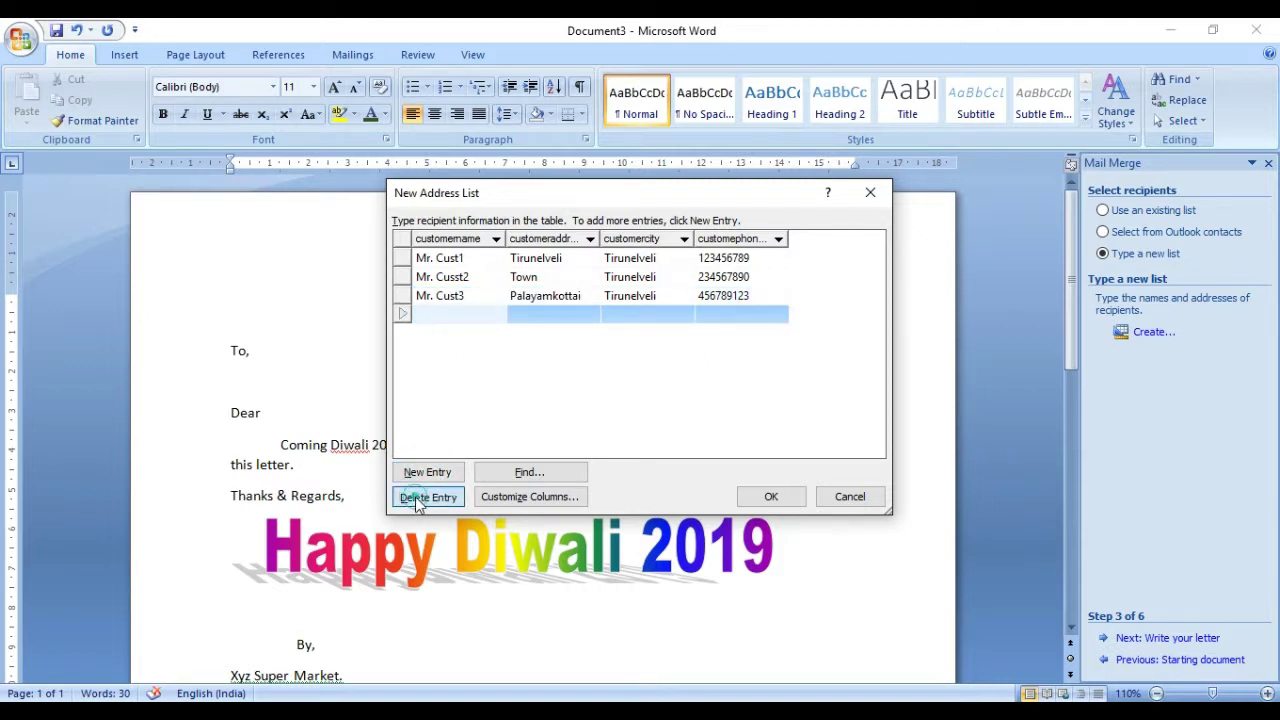
{"action": "left_click", "coordinate": [612, 420]}
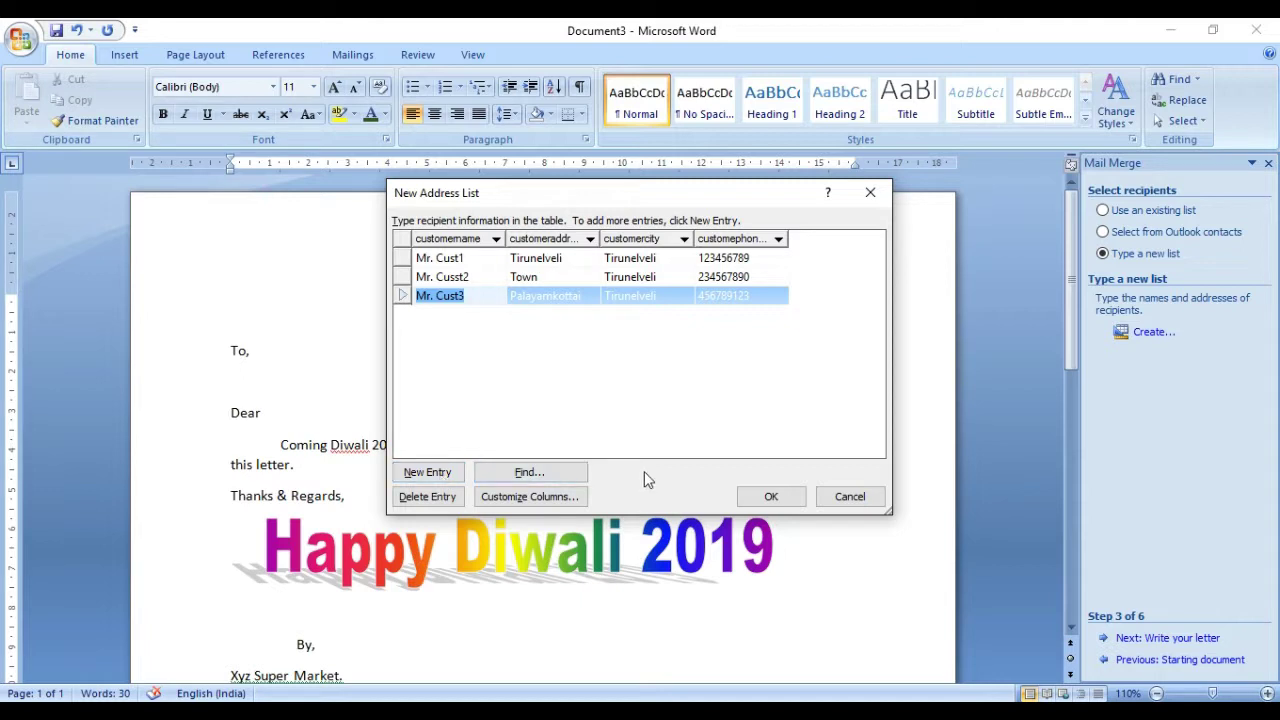
- Save the new address list as customerlist and accept all its entries as the mail merge recipients
{"action": "left_click", "coordinate": [768, 497]}
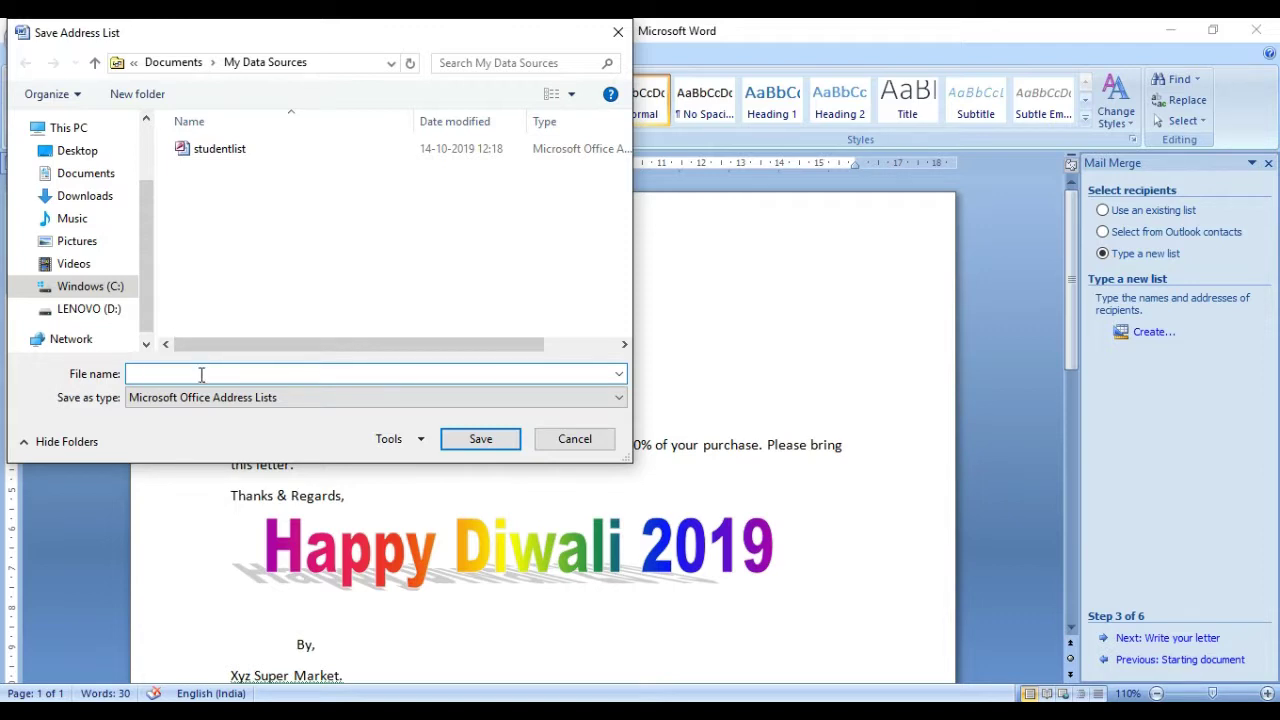
{"action": "type", "text": "customerlist"}
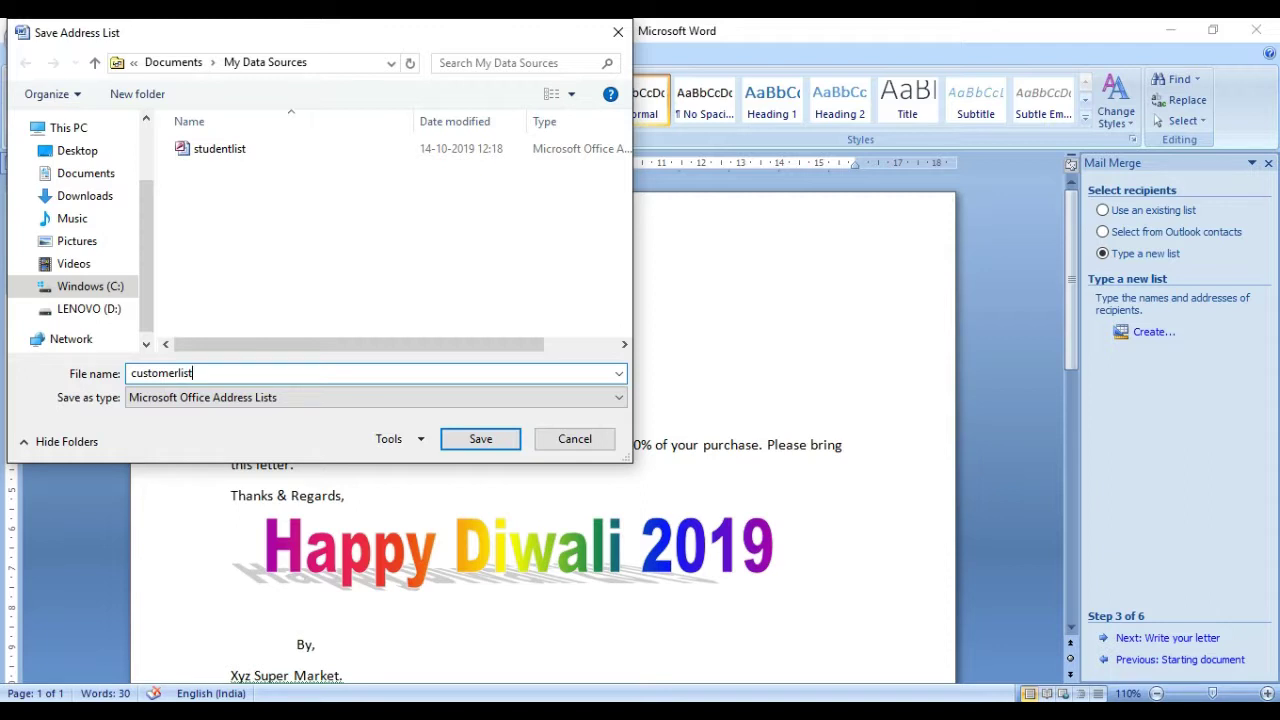
{"action": "left_click", "coordinate": [480, 446]}
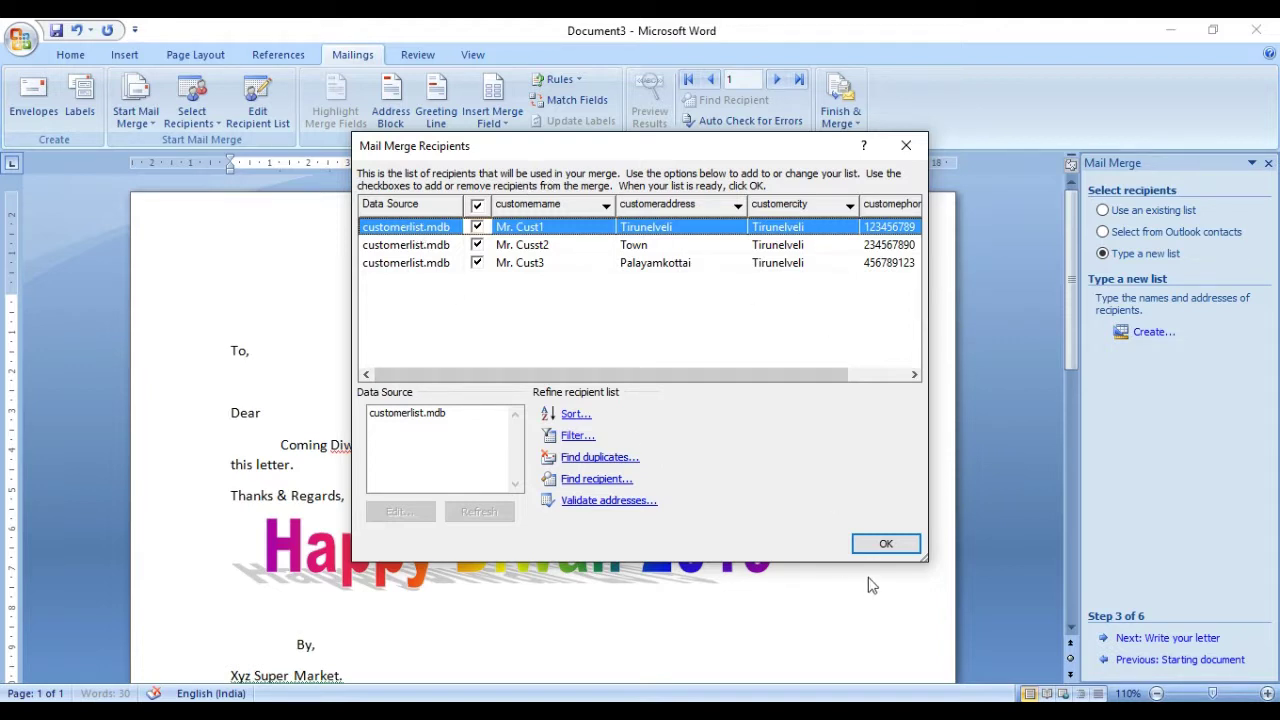
{"action": "left_click", "coordinate": [885, 543]}
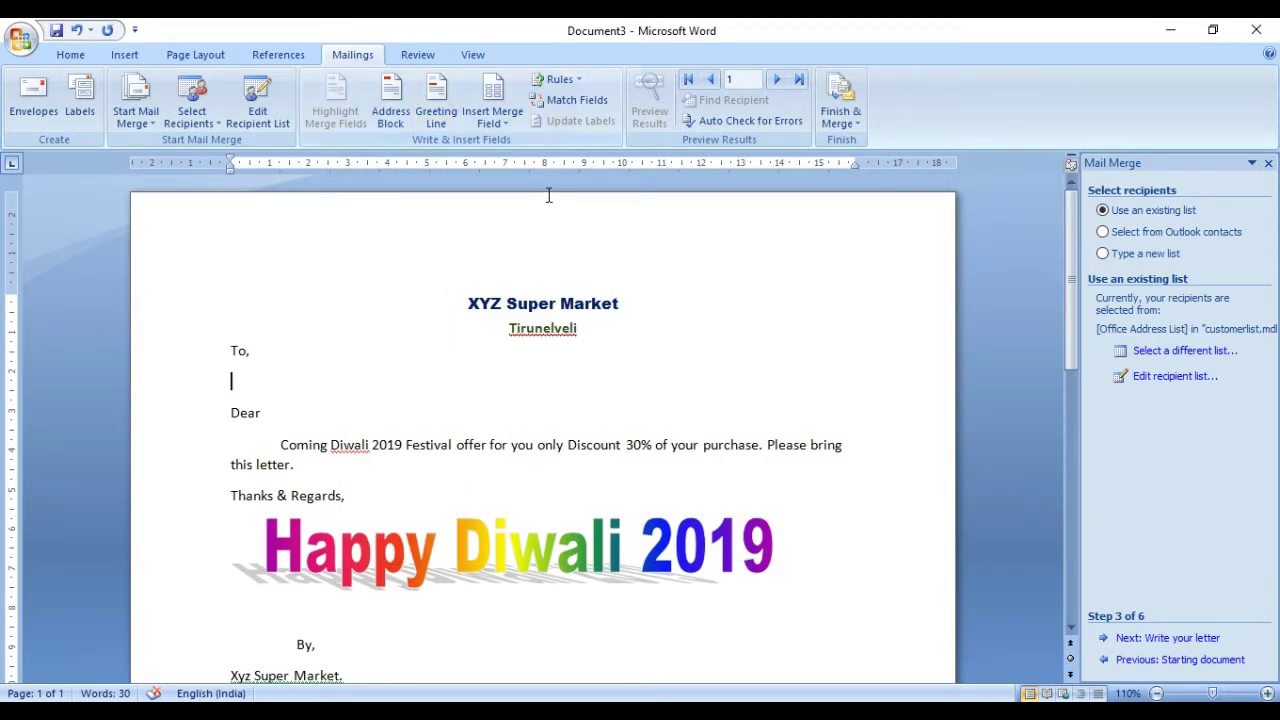
- Insert the customername merge field on the empty line below "To," and start a new line after it
{"action": "left_click", "coordinate": [506, 126]}
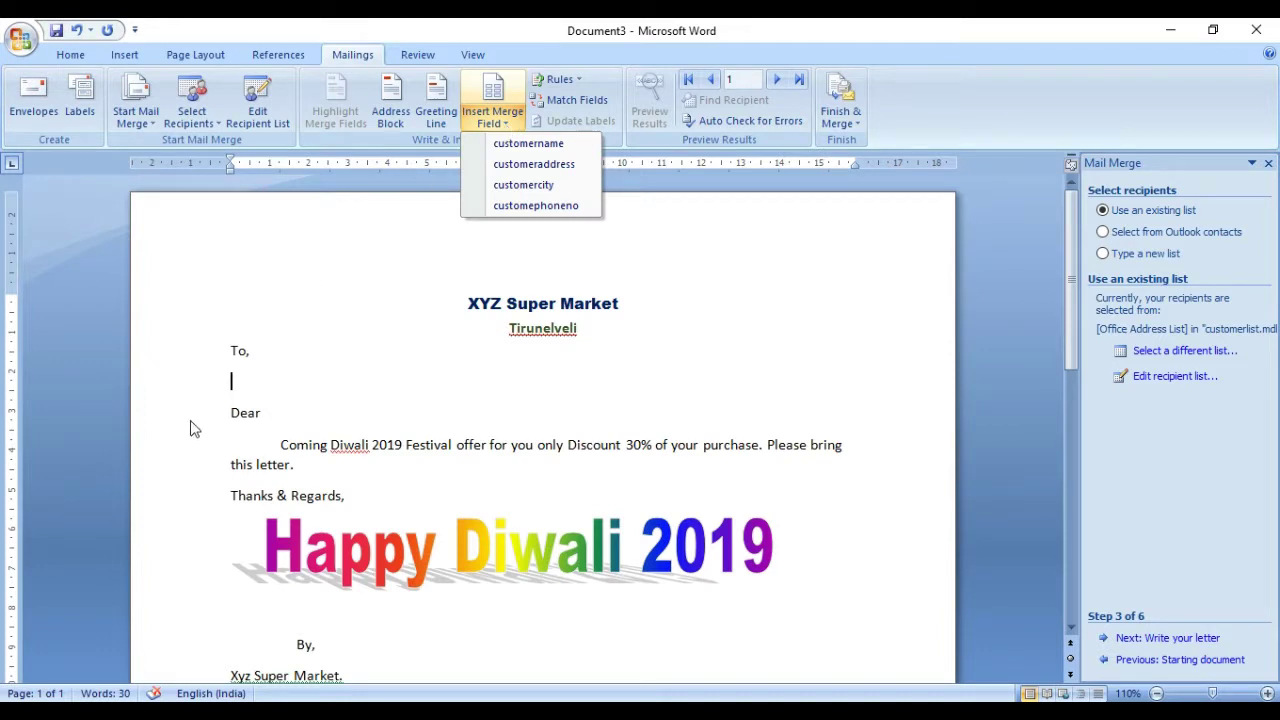
{"action": "left_click", "coordinate": [300, 349]}
{"action": "double_click", "coordinate": [238, 374]}
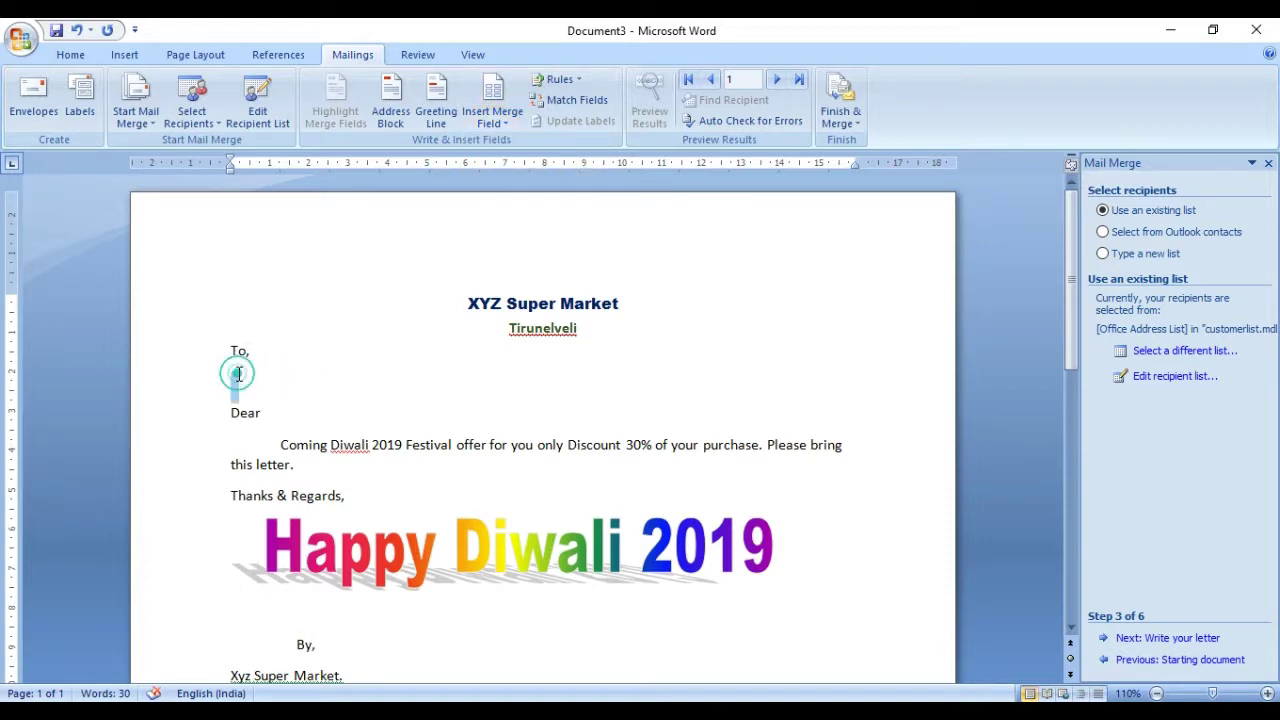
{"action": "double_click", "coordinate": [232, 383]}
{"action": "left_click", "coordinate": [239, 390]}
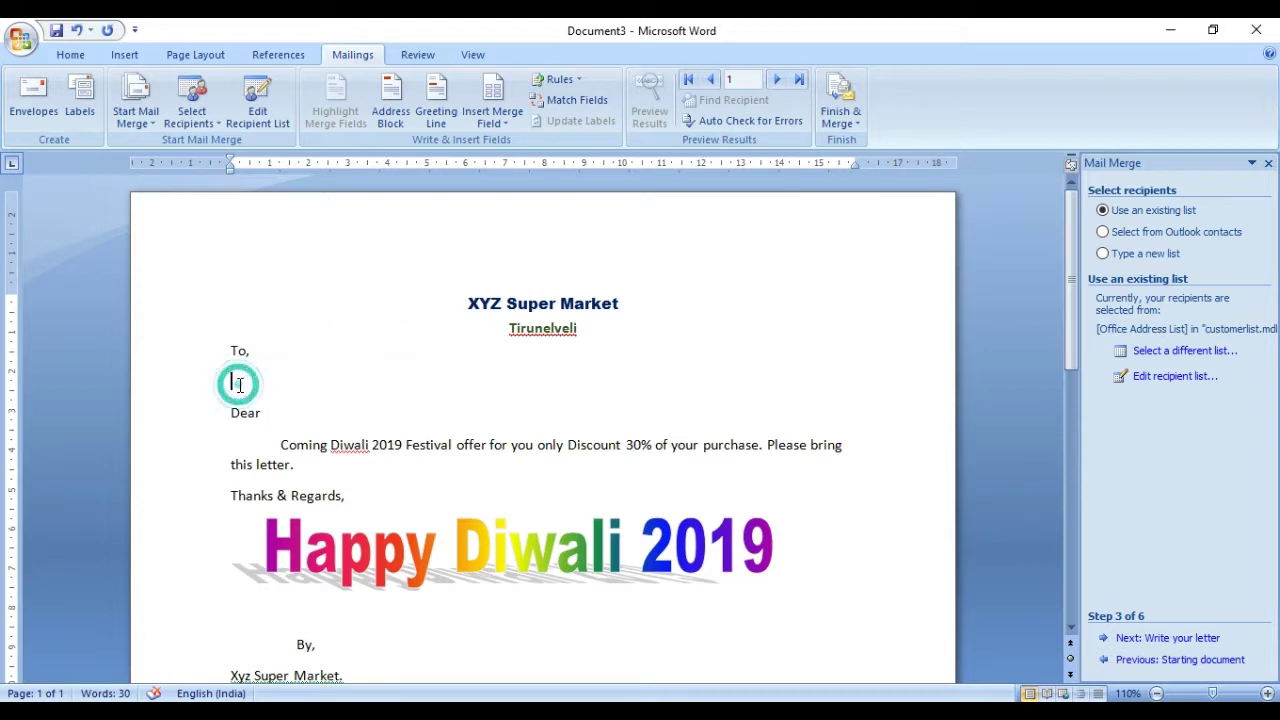
{"action": "left_click", "coordinate": [508, 130]}
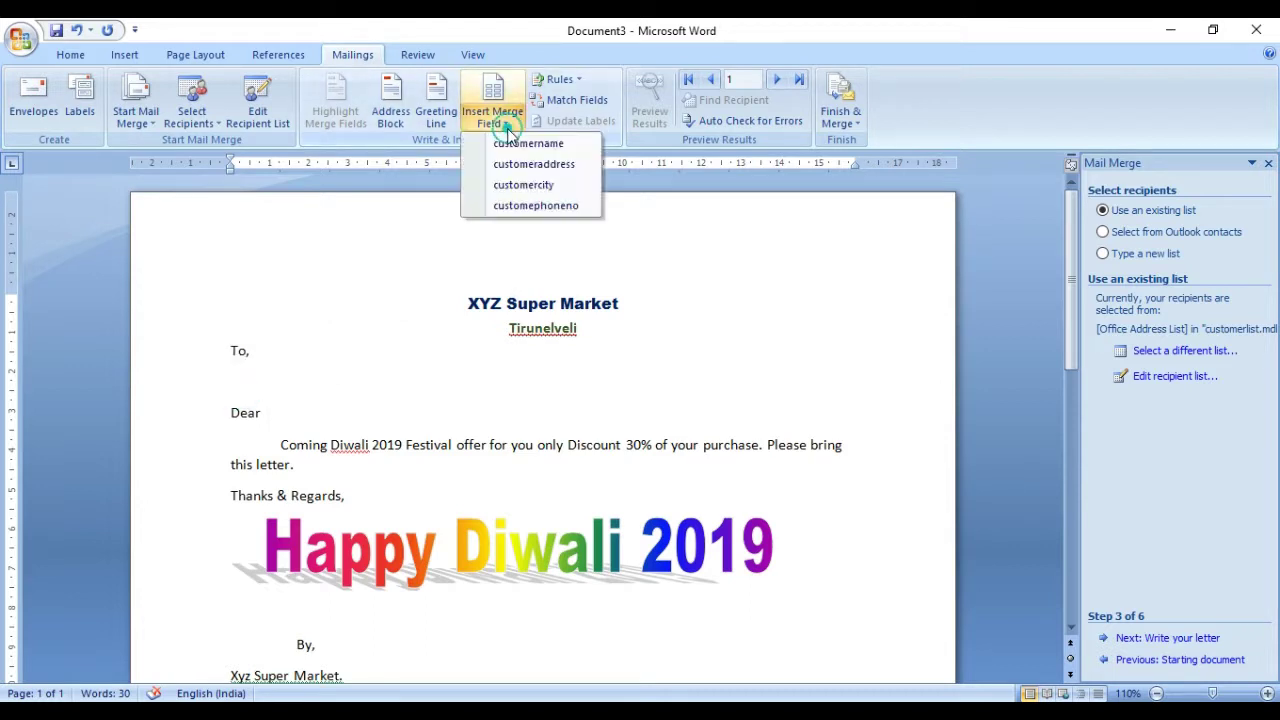
{"action": "left_click", "coordinate": [510, 145]}
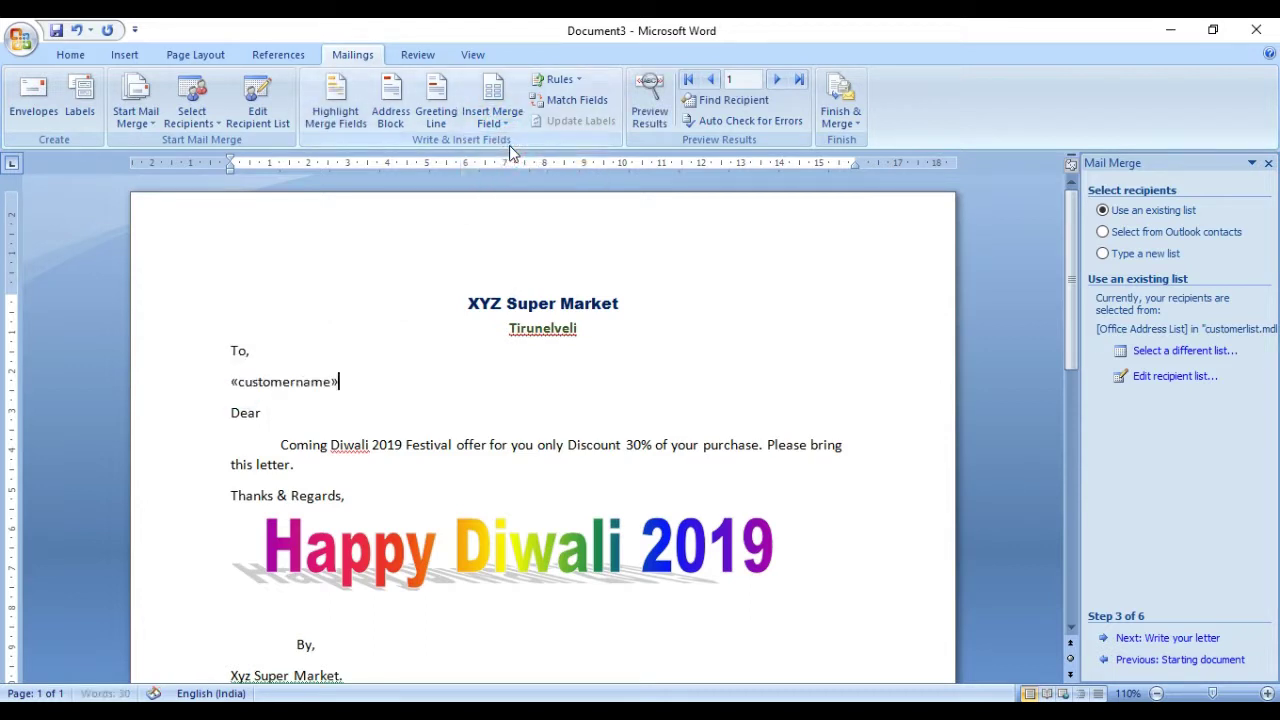
{"action": "key", "text": "Return"}
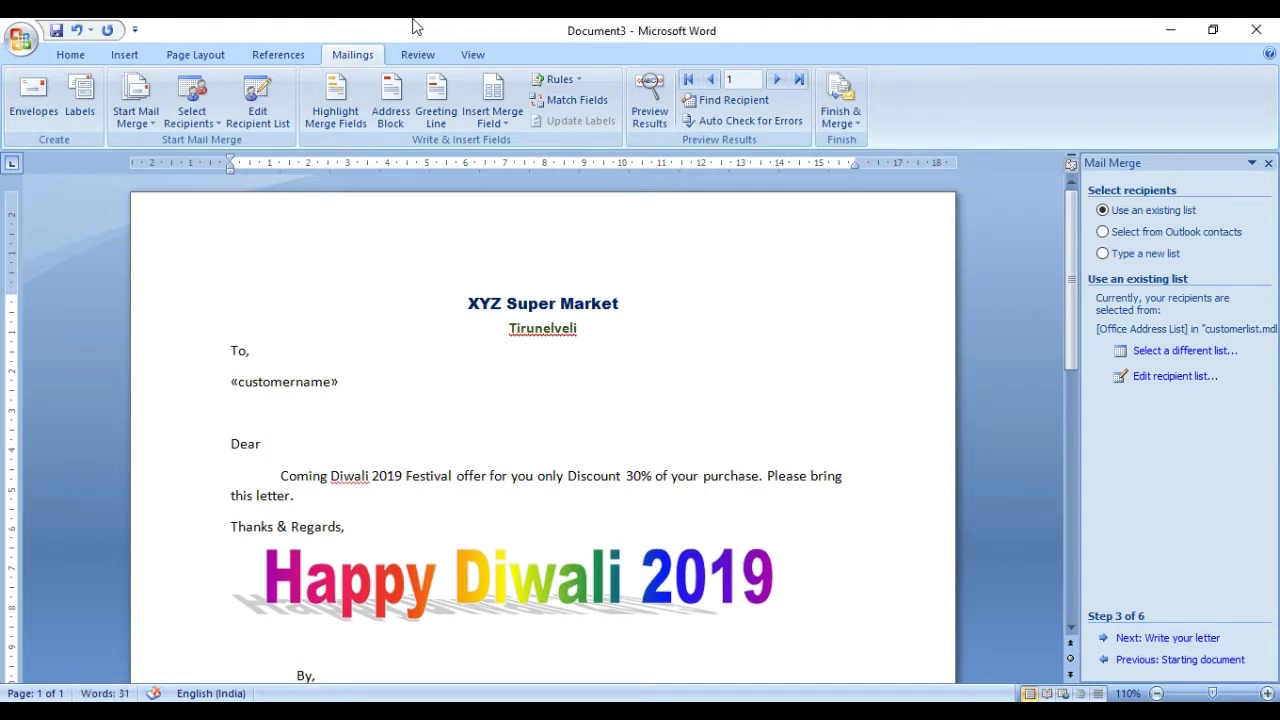
- Insert the customeraddress, customercity and customephoneno merge fields on separate lines below the customername field
{"action": "left_click", "coordinate": [499, 124]}
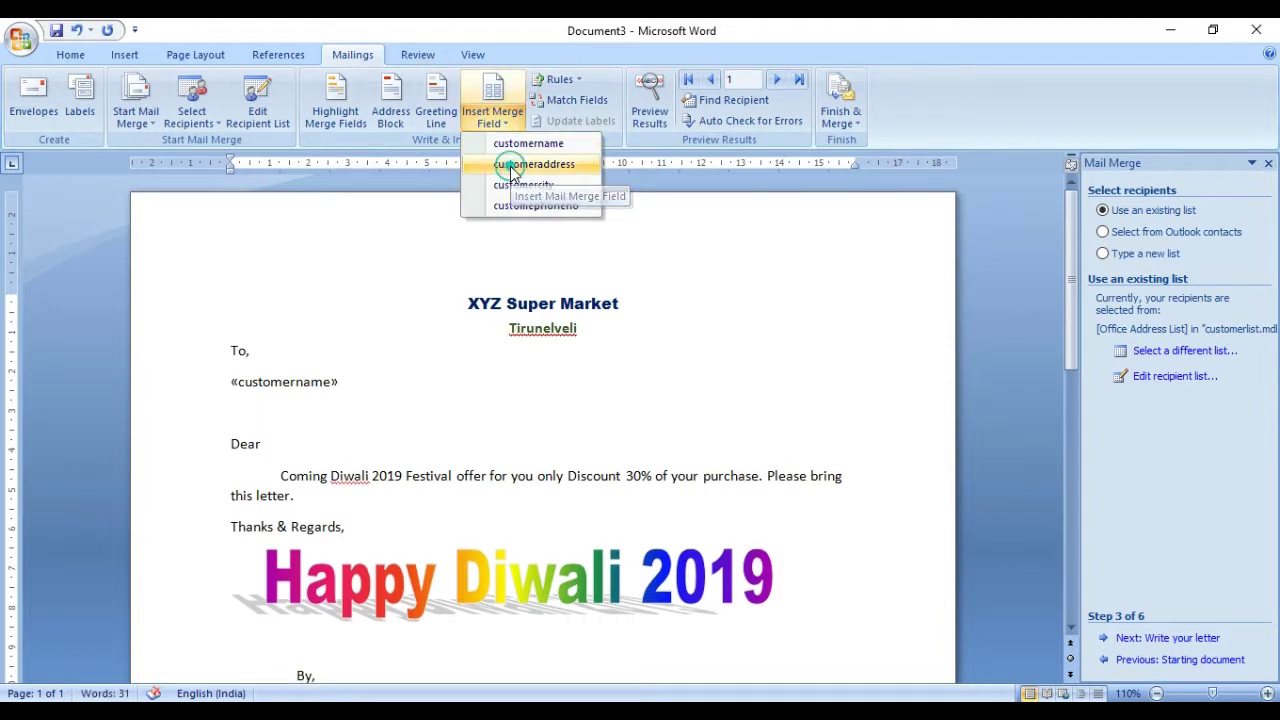
{"action": "left_click", "coordinate": [512, 165]}
{"action": "key", "text": "Return"}
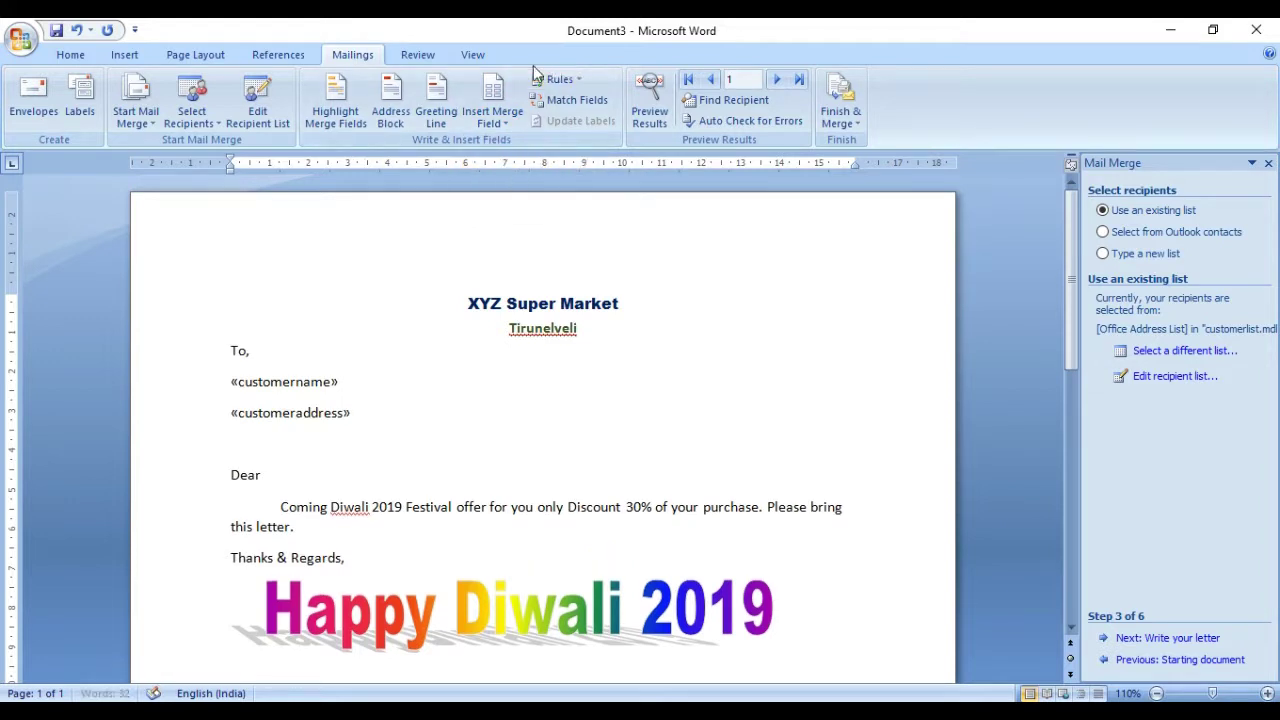
{"action": "left_click", "coordinate": [495, 118]}
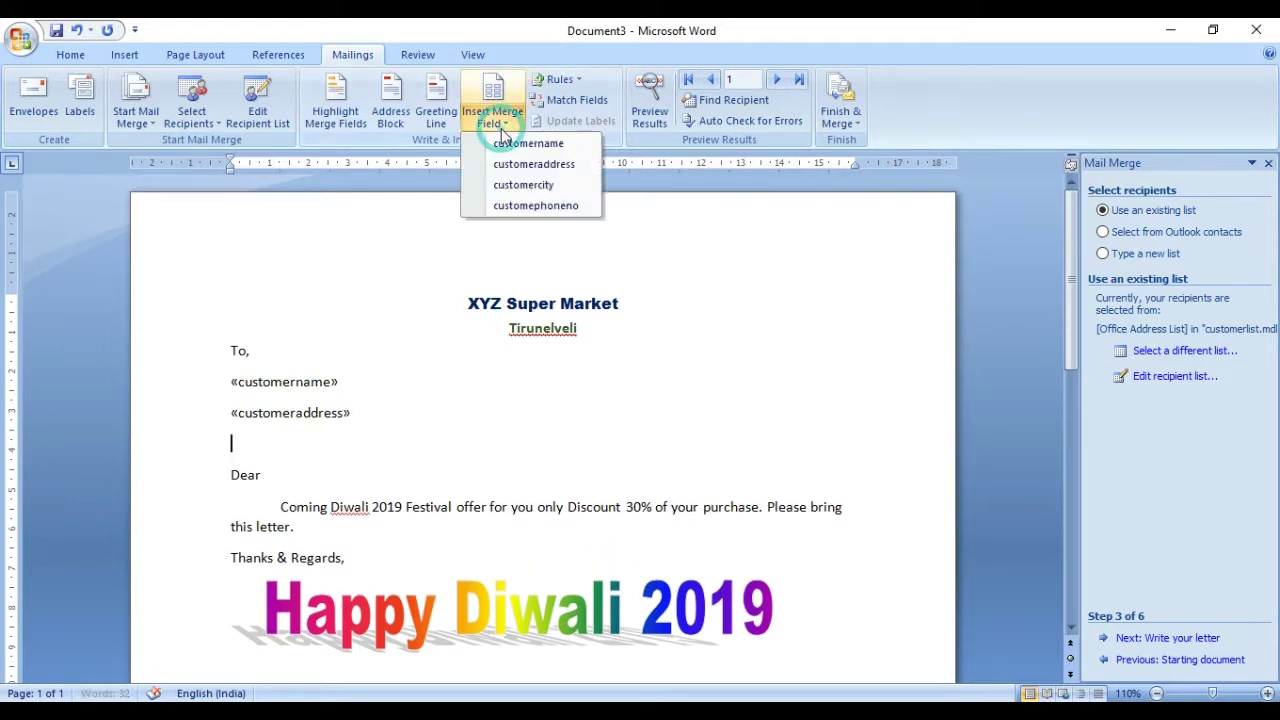
{"action": "left_click", "coordinate": [510, 184]}
{"action": "key", "text": "Return"}
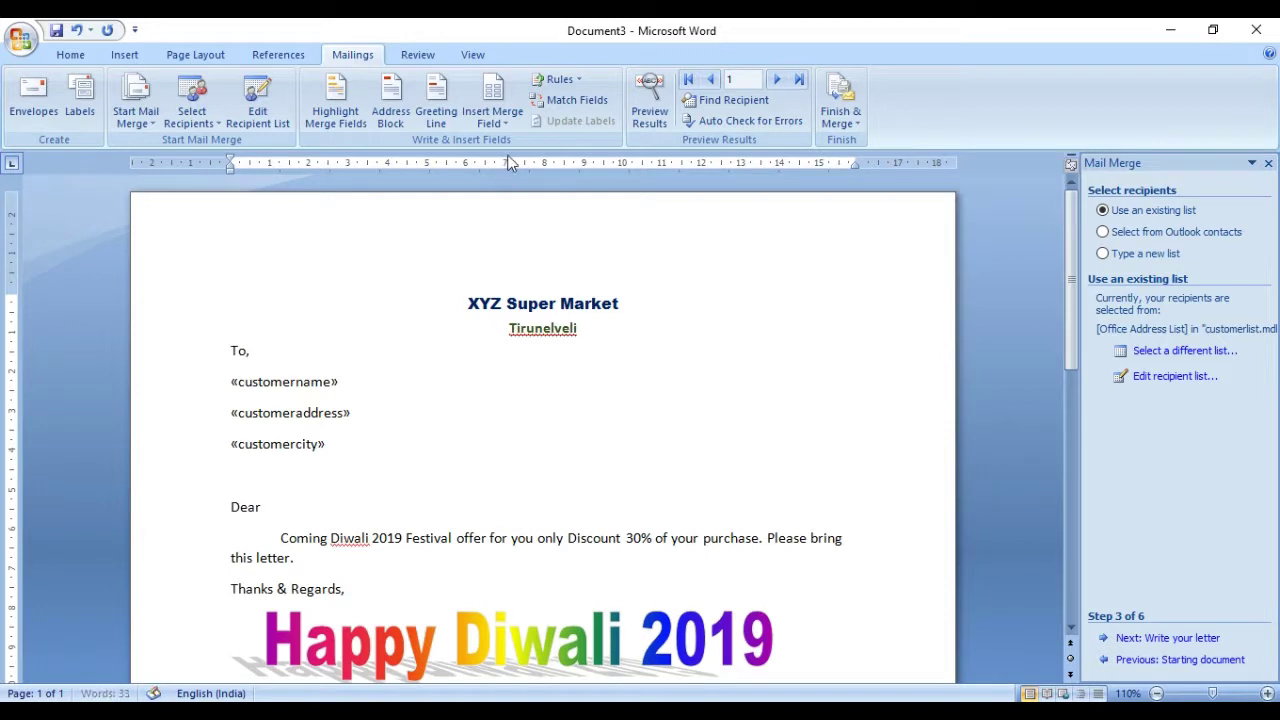
{"action": "left_click", "coordinate": [495, 118]}
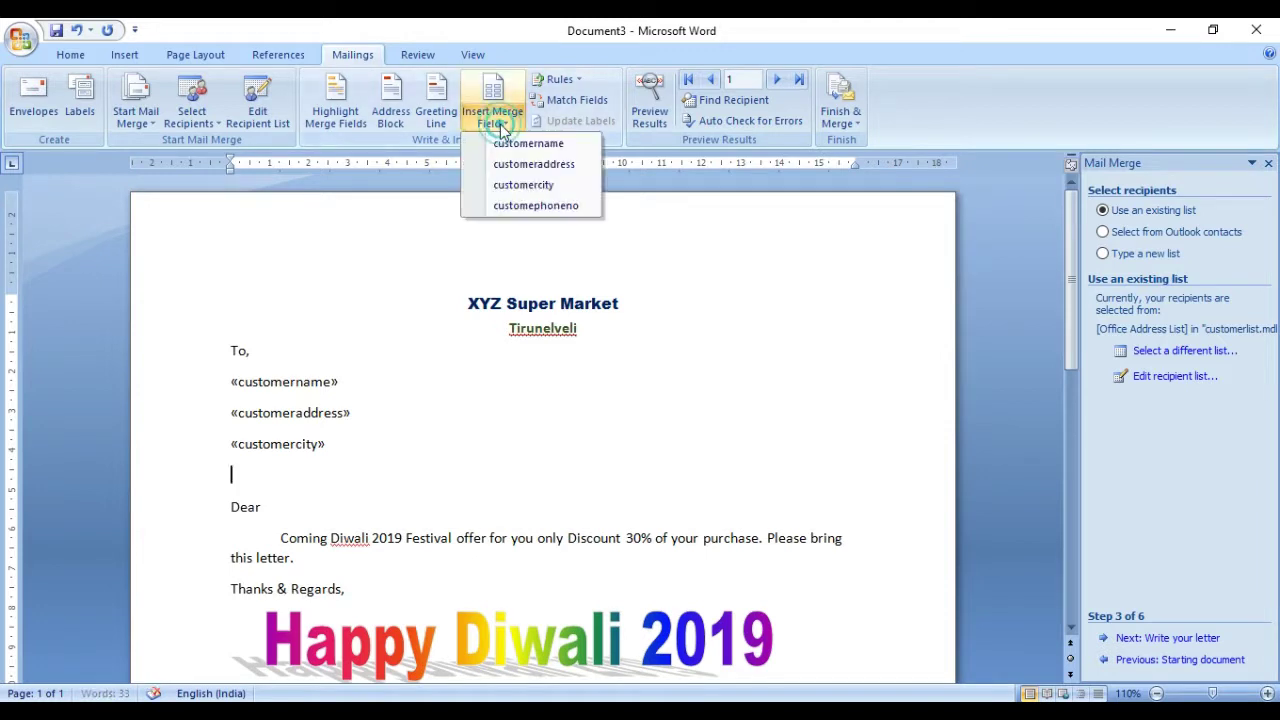
{"action": "left_click", "coordinate": [512, 205]}
- Insert the customername merge field after the word "Dear" in the salutation
{"action": "left_click", "coordinate": [304, 511]}
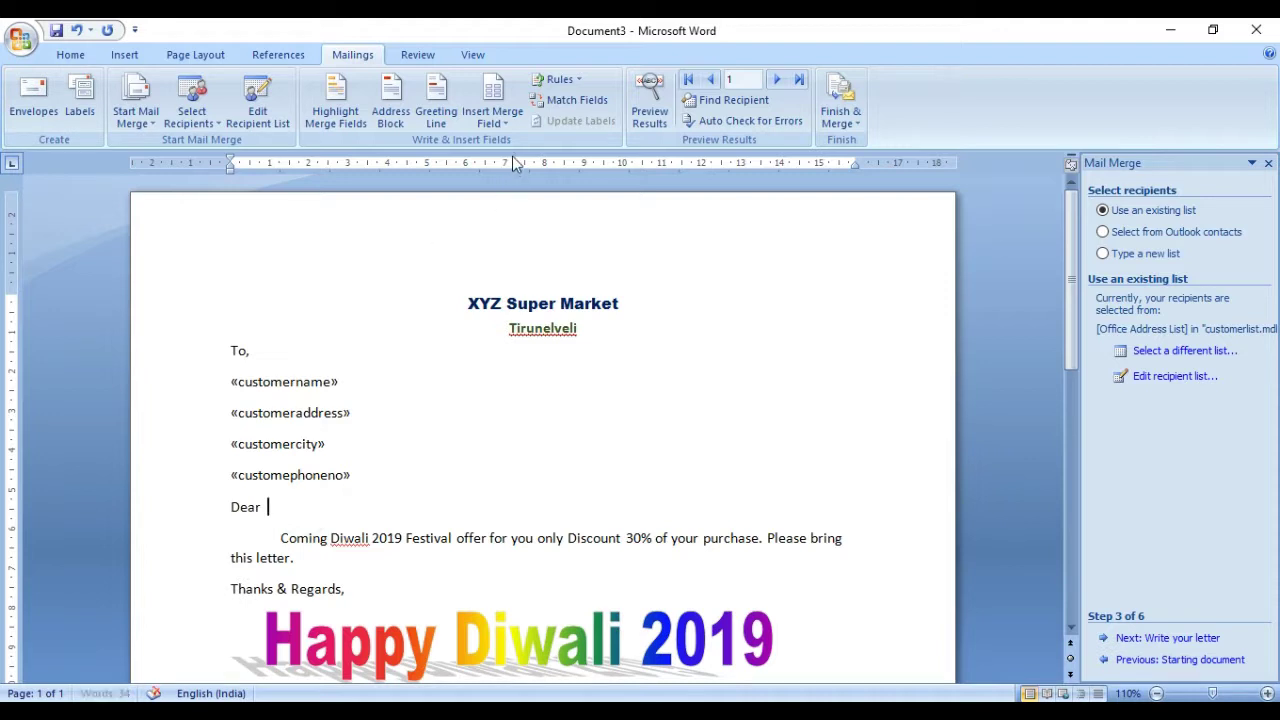
{"action": "left_click", "coordinate": [505, 123]}
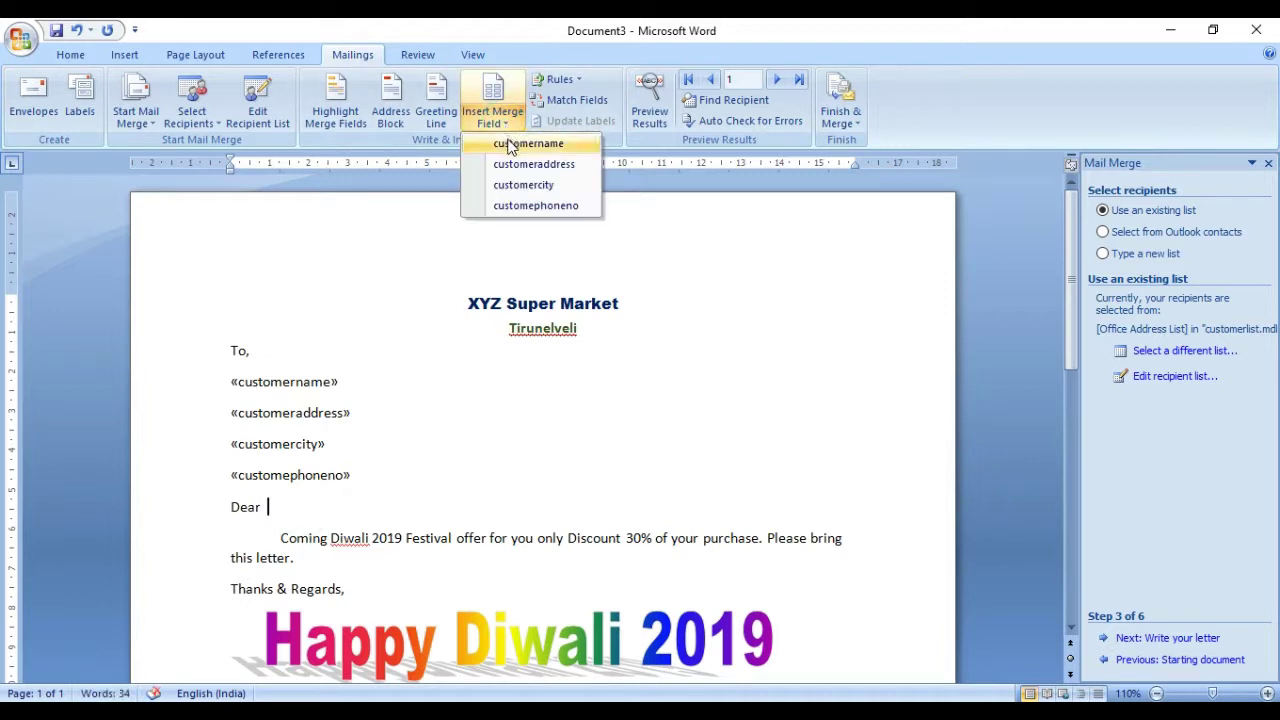
{"action": "left_click", "coordinate": [510, 143]}
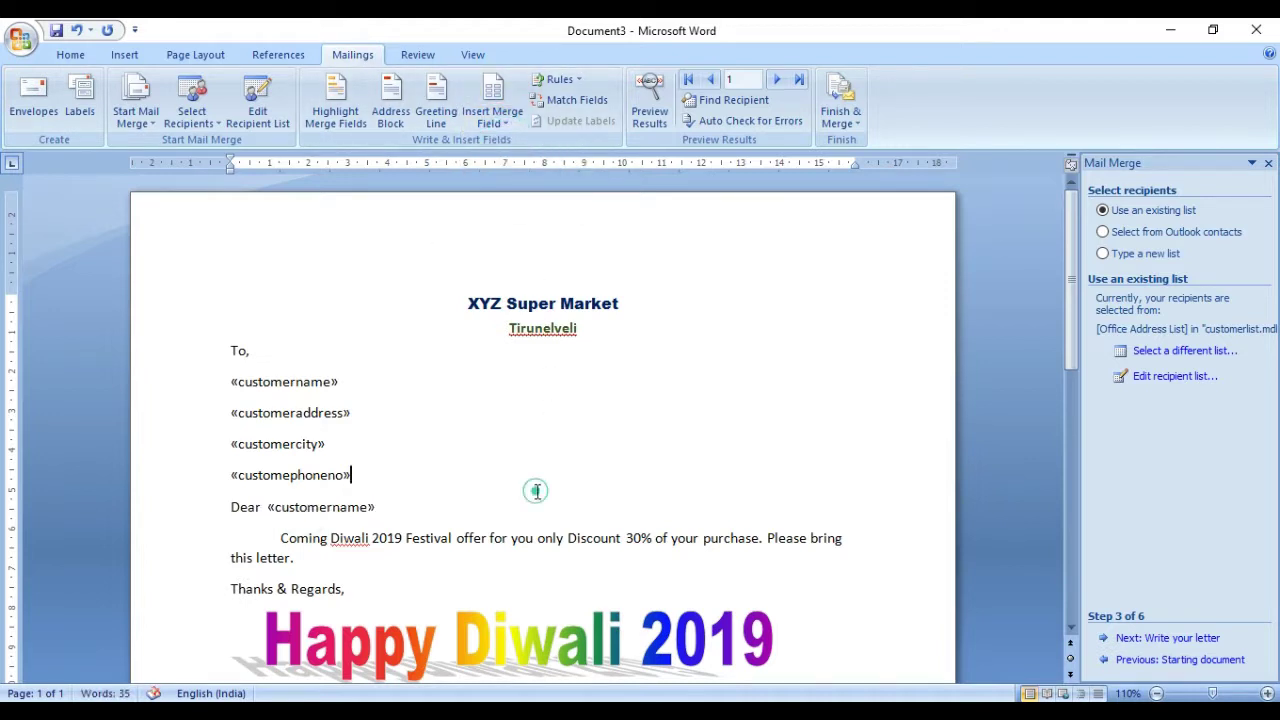
{"action": "left_click", "coordinate": [535, 494]}
- Preview the merged letters of the three recipients and advance the wizard to the Complete the merge step
{"action": "left_click", "coordinate": [1168, 638]}
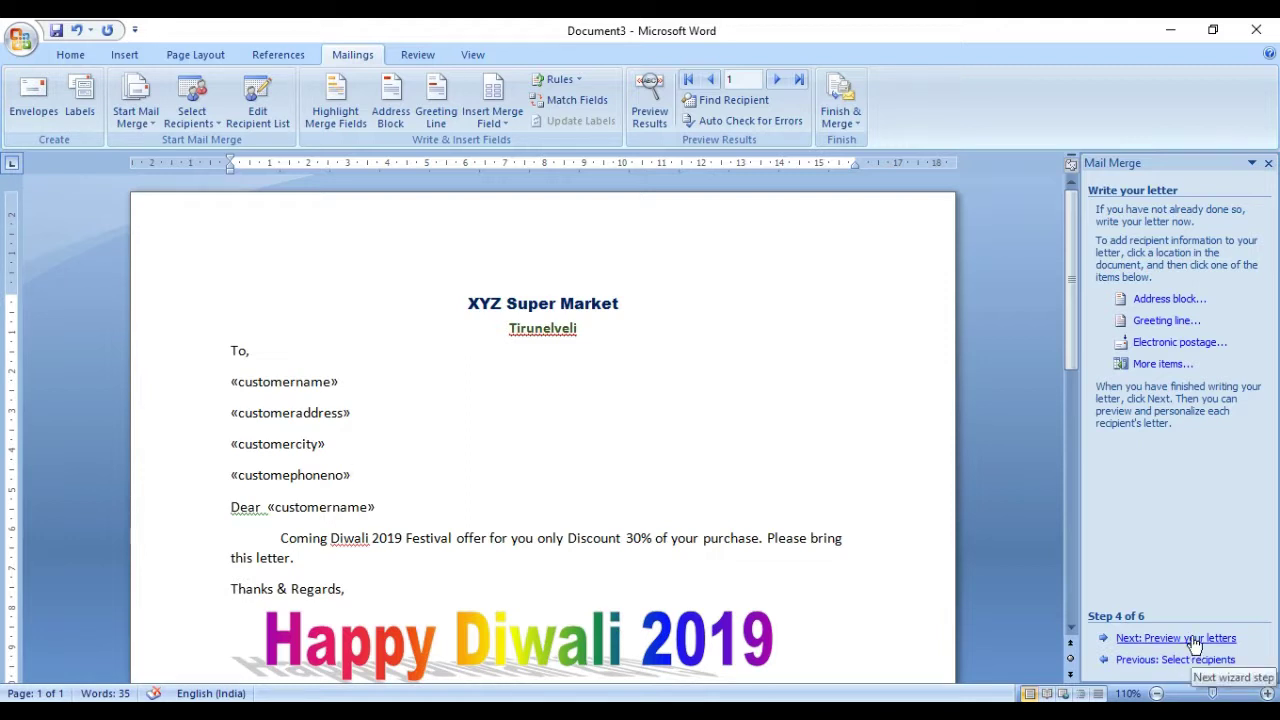
{"action": "left_click", "coordinate": [1195, 640]}
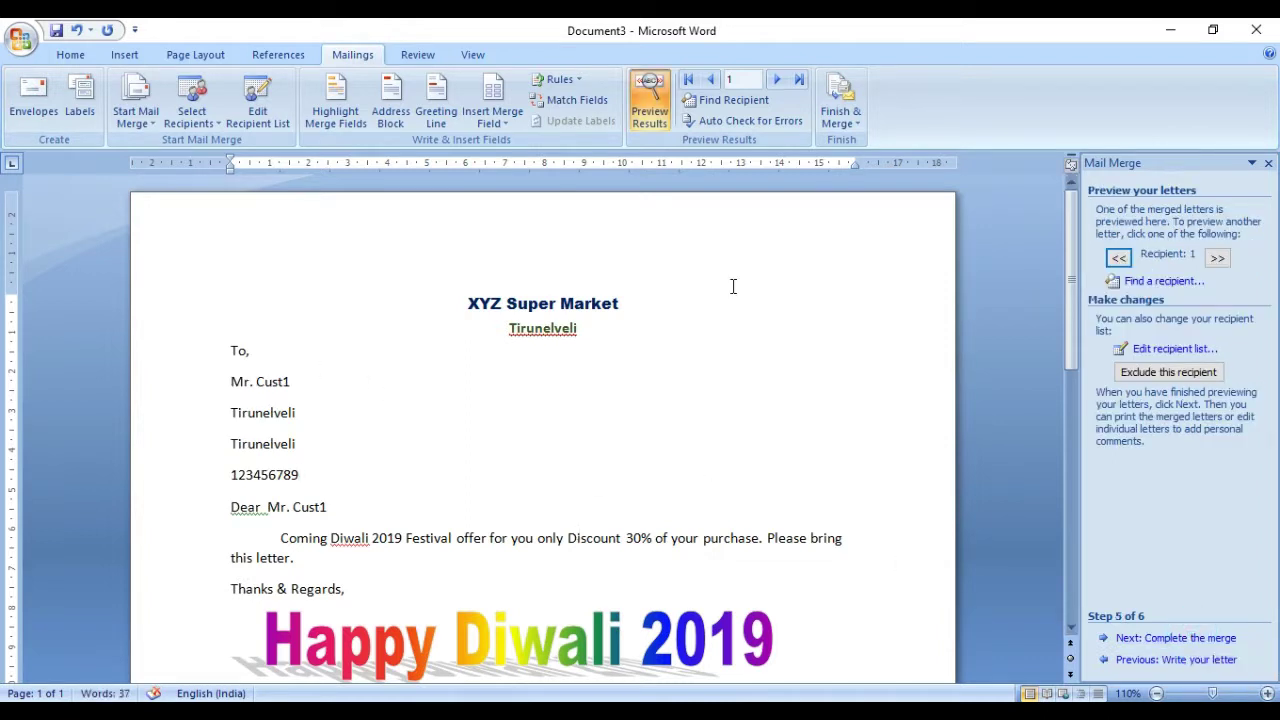
{"action": "left_click", "coordinate": [778, 80]}
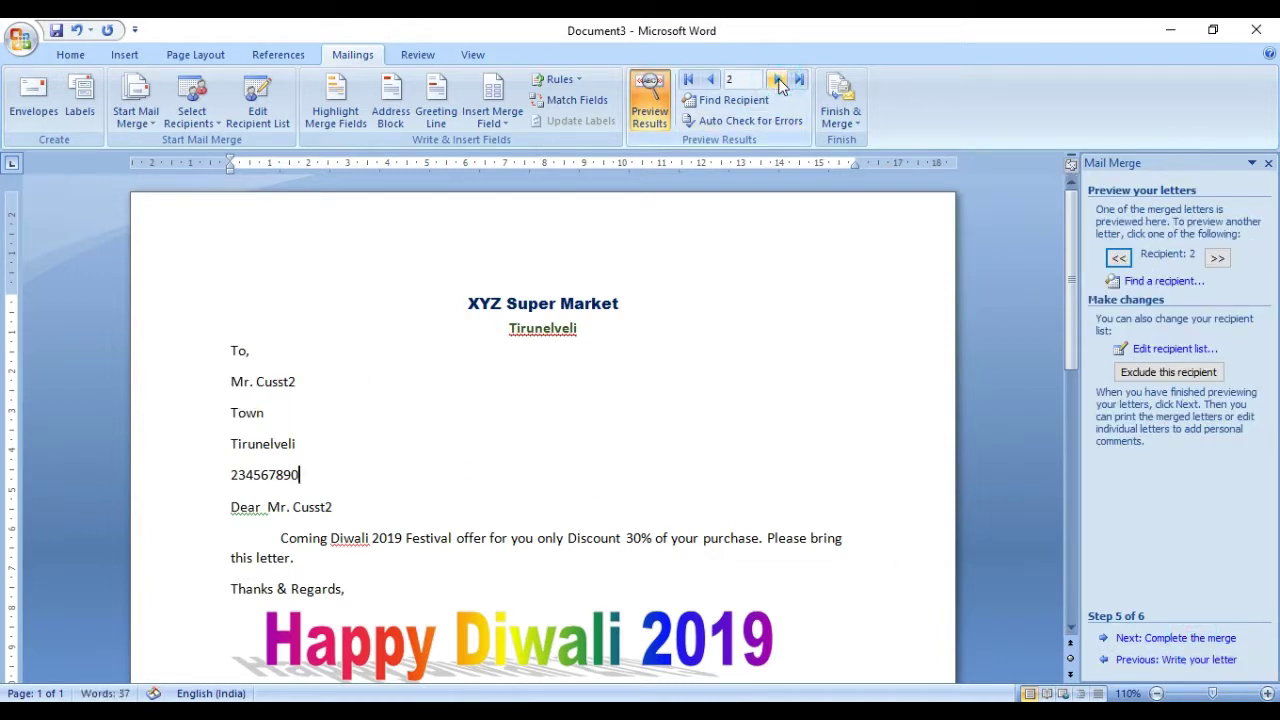
{"action": "left_click", "coordinate": [778, 81]}
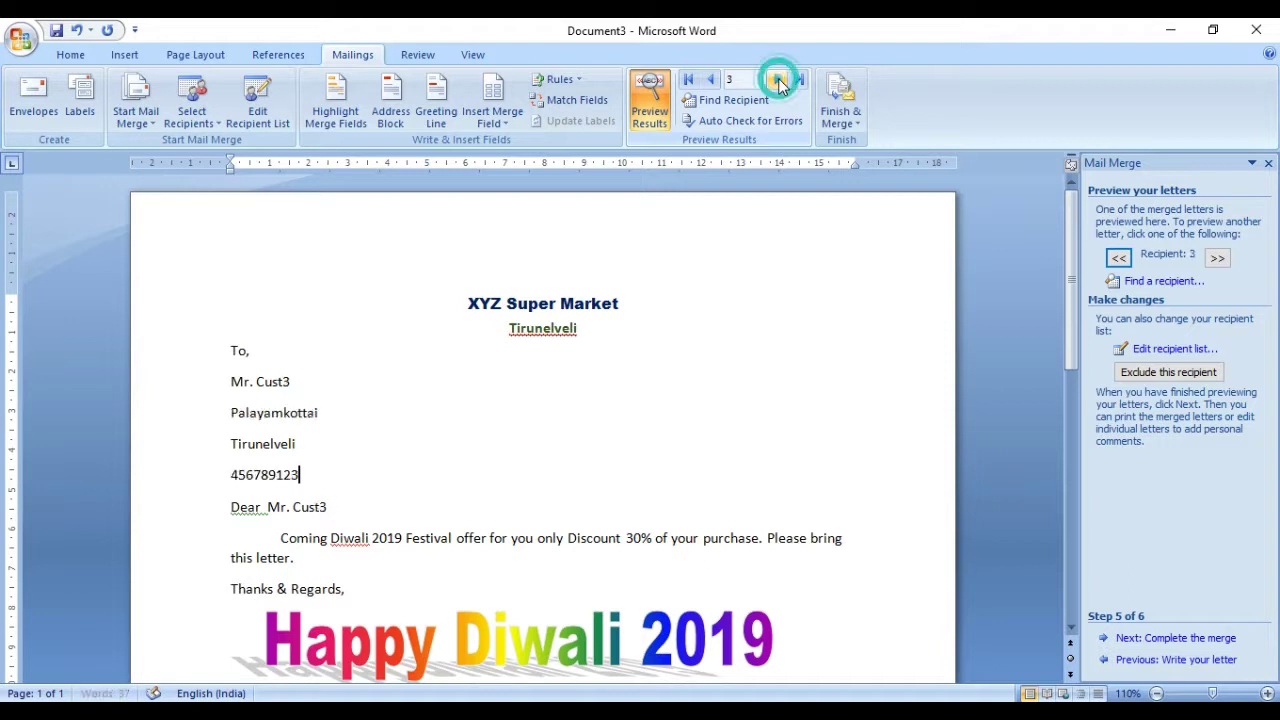
{"action": "left_click", "coordinate": [711, 80]}
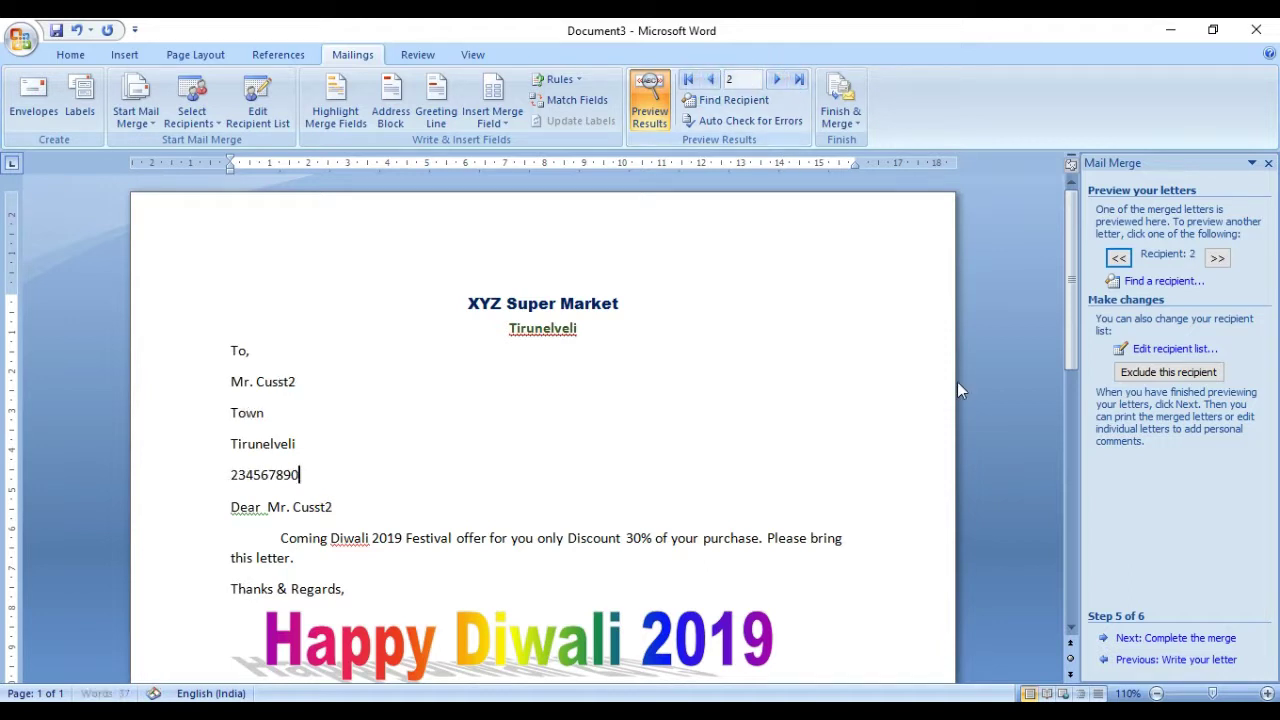
{"action": "left_click", "coordinate": [1076, 471]}
{"action": "left_click", "coordinate": [1078, 328]}
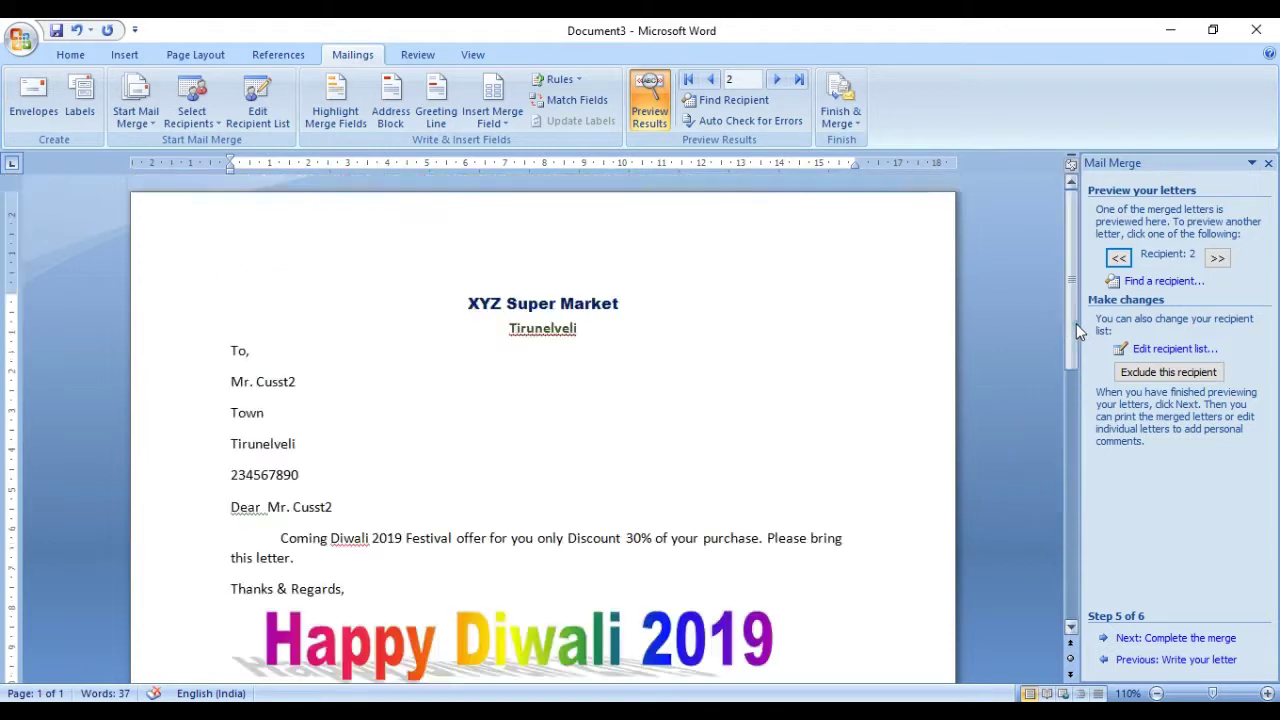
{"action": "left_click", "coordinate": [1181, 645]}
{"action": "left_click", "coordinate": [472, 342]}
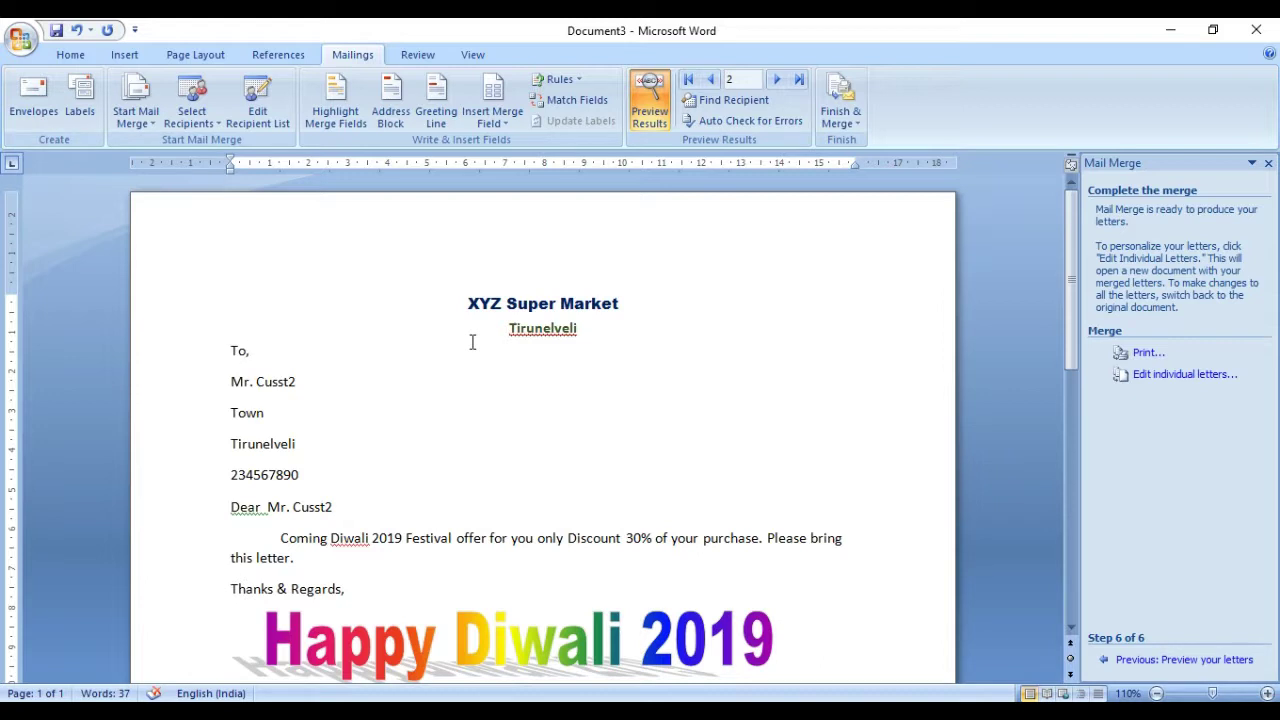
{"action": "type", "text": "333333"}
{"action": "key", "text": "BackSpace"}
{"action": "key", "text": "BackSpace"}
{"action": "key", "text": "BackSpace"}
{"action": "key", "text": "BackSpace"}
{"action": "key", "text": "BackSpace"}
{"action": "key", "text": "BackSpace"}
- Check the finished letter and go through the merged results from the first to the third recipient
{"action": "left_click", "coordinate": [1069, 515]}
{"action": "left_click", "coordinate": [1072, 287]}
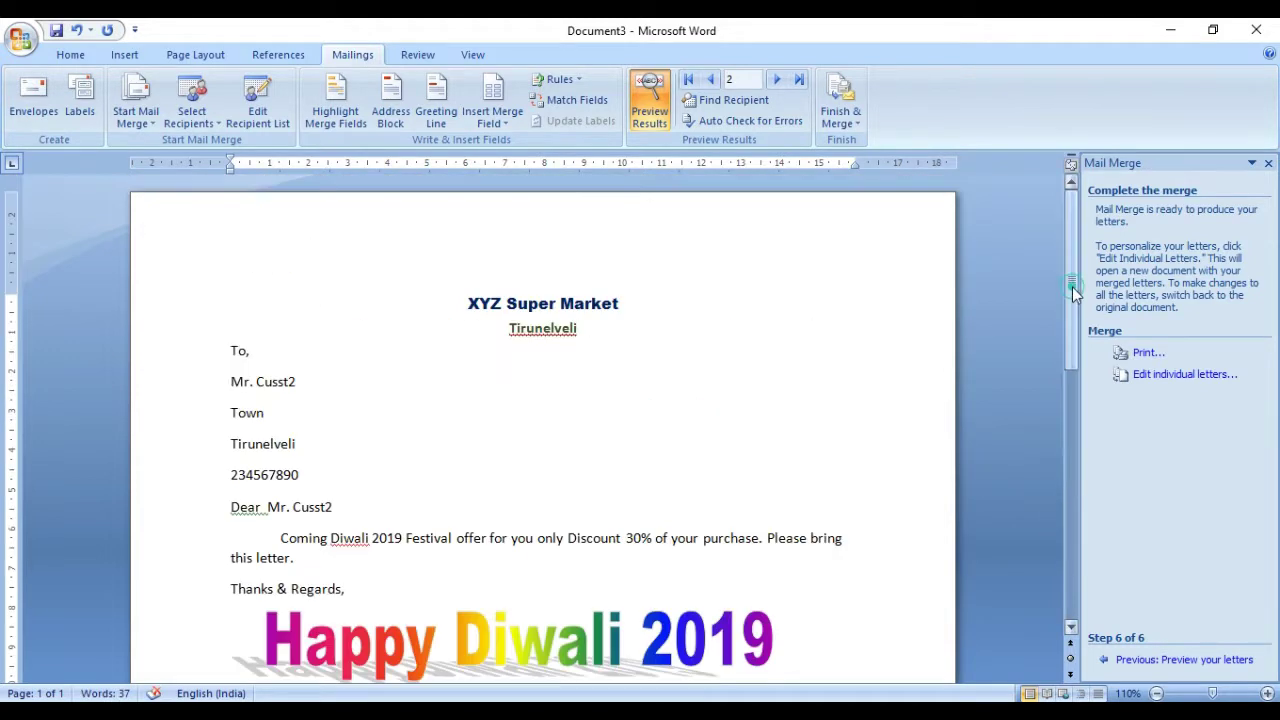
{"action": "left_click", "coordinate": [708, 80]}
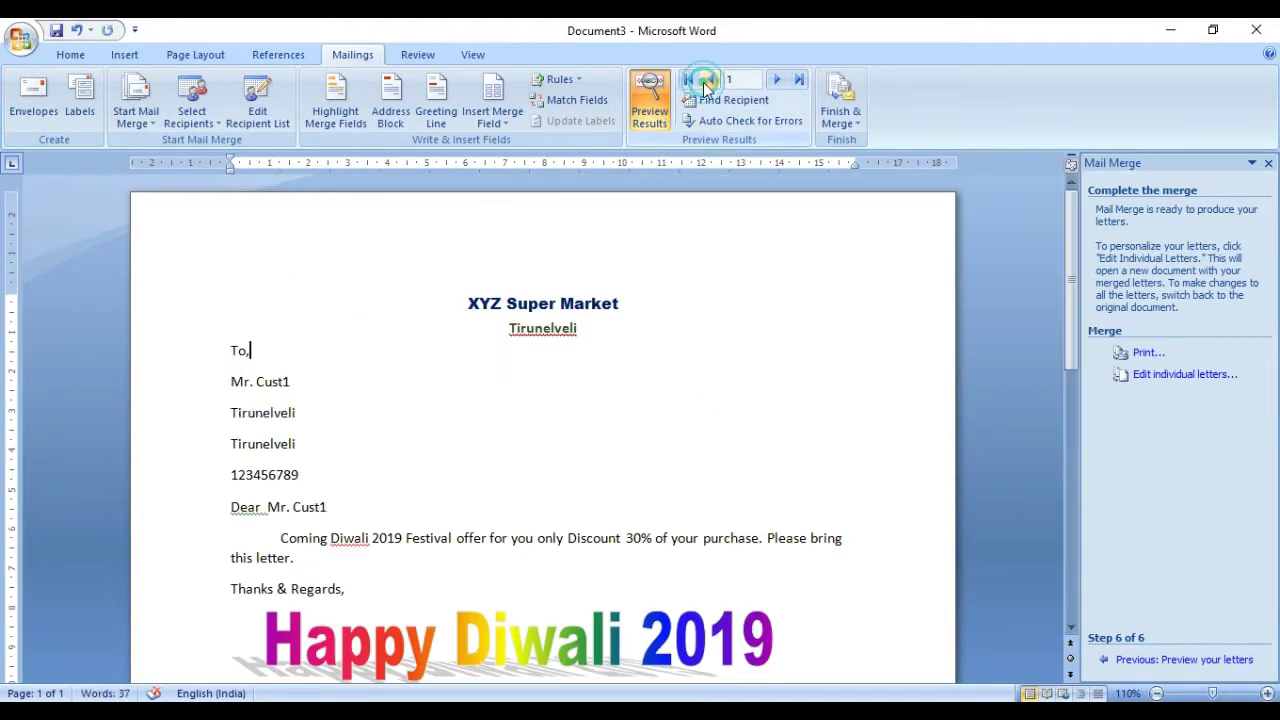
{"action": "left_click", "coordinate": [777, 80]}
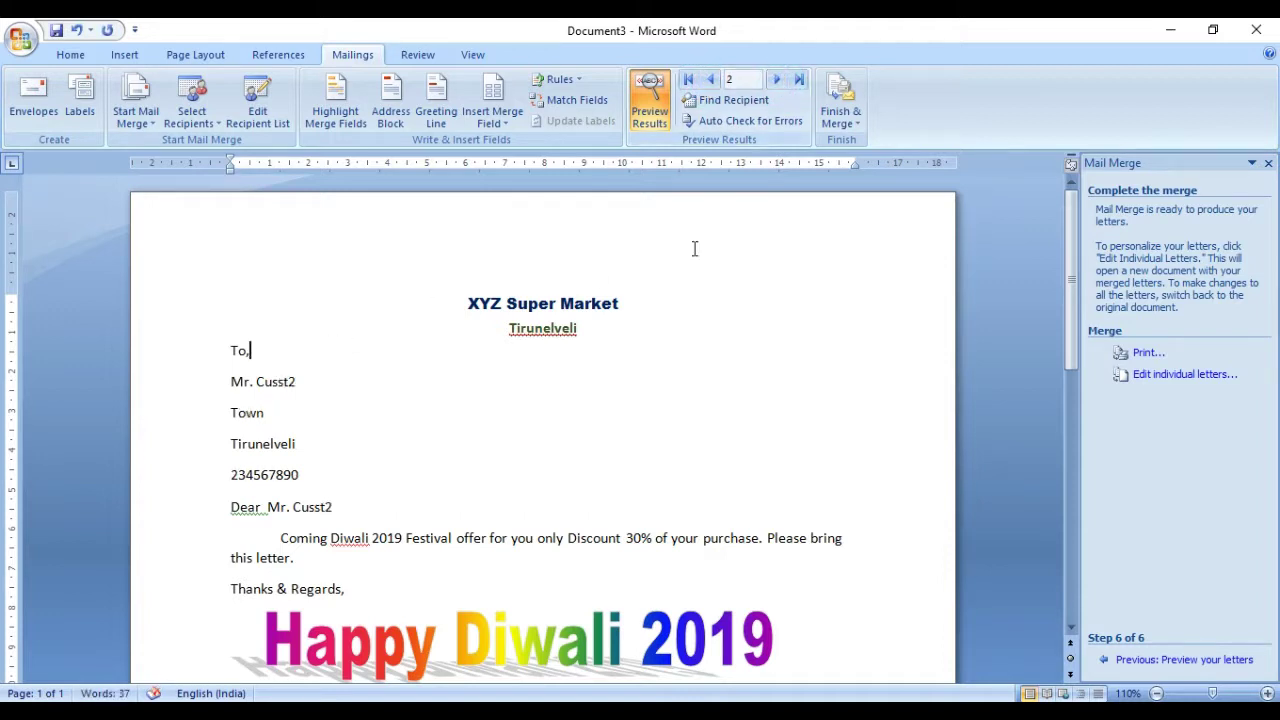
{"action": "left_click", "coordinate": [777, 80]}
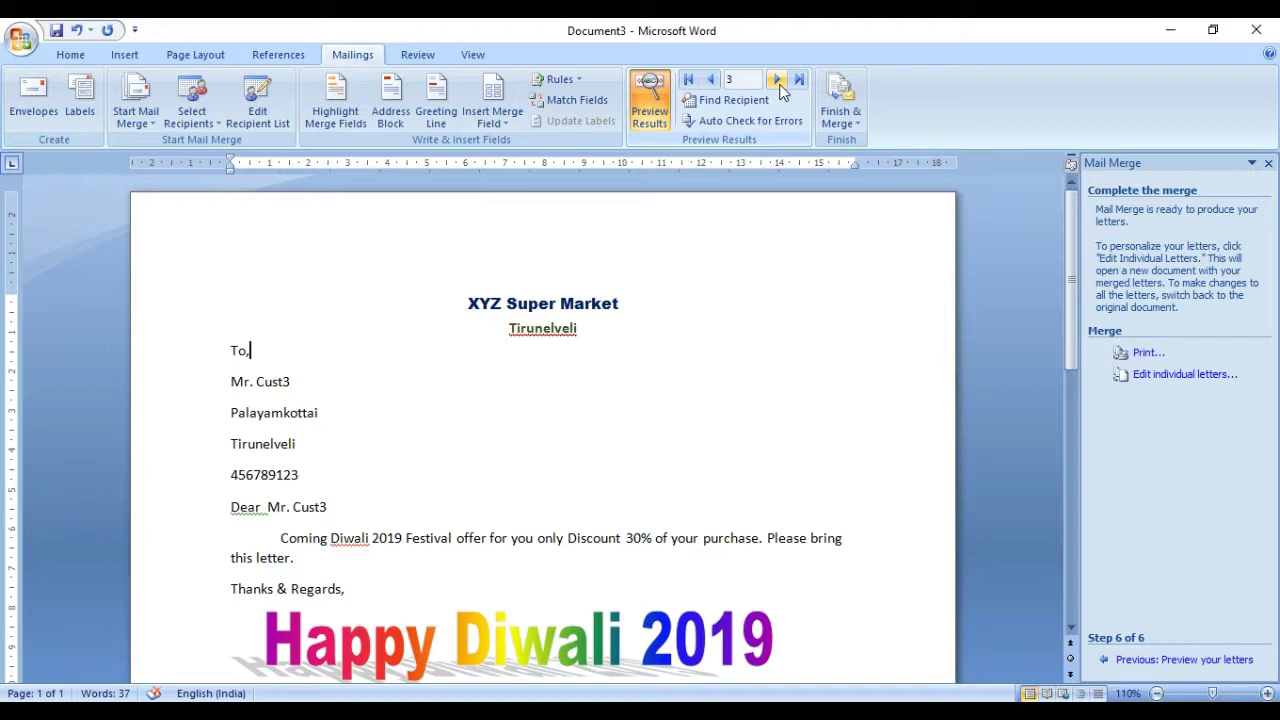